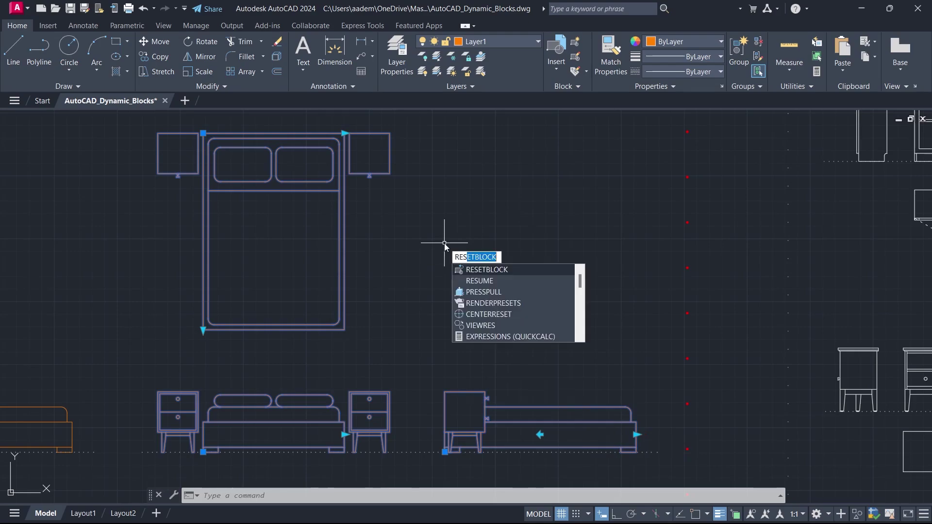
Set the width to 150 and the length to 210 for the double bed block under WITH NIGHTSTAND using Quick Properties
{"action": "mouse_move", "coordinate": [208, 208]}
{"action": "middle_mouse_down"}
{"action": "mouse_move", "coordinate": [227, 304]}
{"action": "mouse_move", "coordinate": [364, 416]}
{"action": "middle_mouse_up"}
{"action": "middle_click_drag", "start_coordinate": [137, 193], "coordinate": [410, 347]}
{"action": "left_click", "coordinate": [332, 262]}
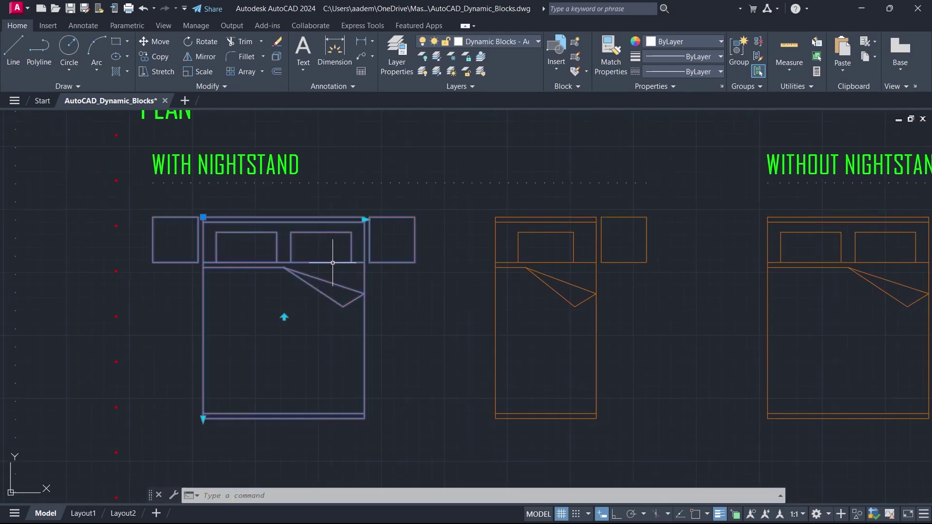
{"action": "type", "text": "qp"}
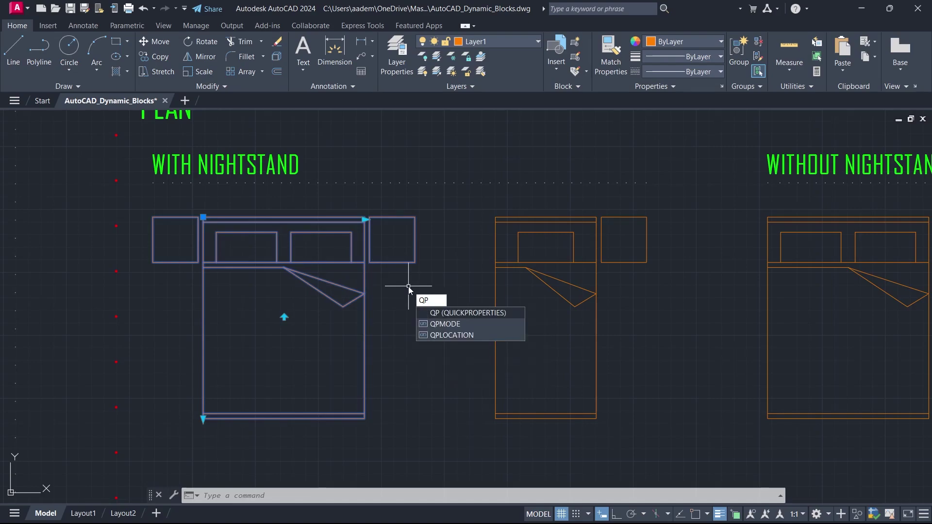
{"action": "key", "text": "Return"}
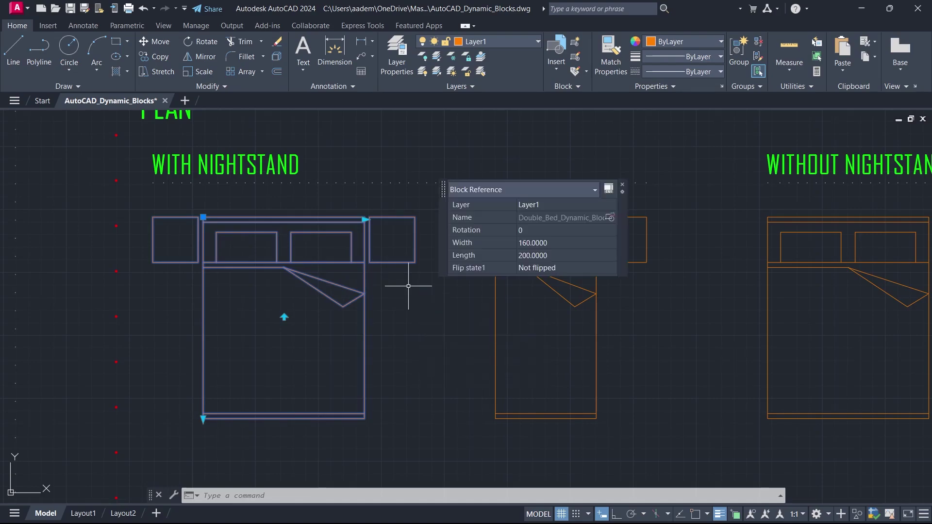
{"action": "left_click", "coordinate": [557, 243]}
{"action": "type", "text": "150"}
{"action": "key", "text": "Tab"}
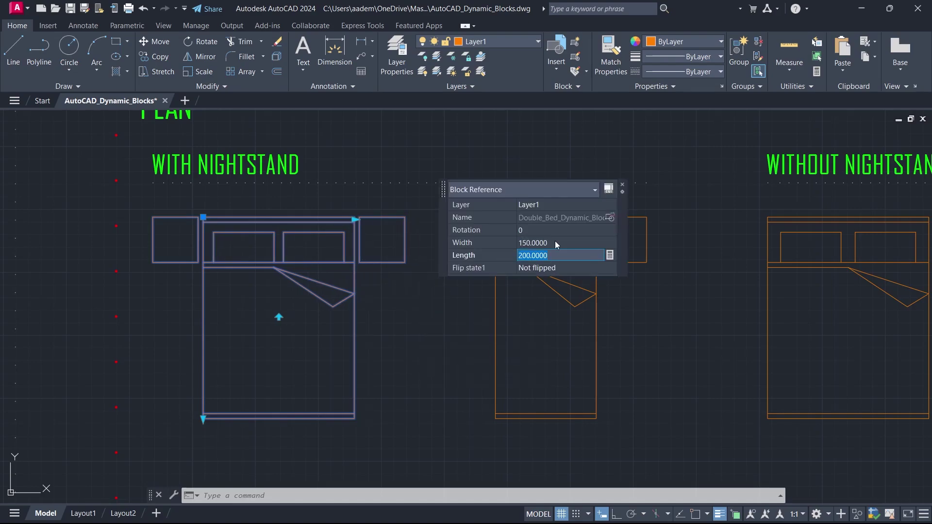
{"action": "type", "text": "210"}
{"action": "key", "text": "Tab"}
{"action": "key", "text": "Escape"}
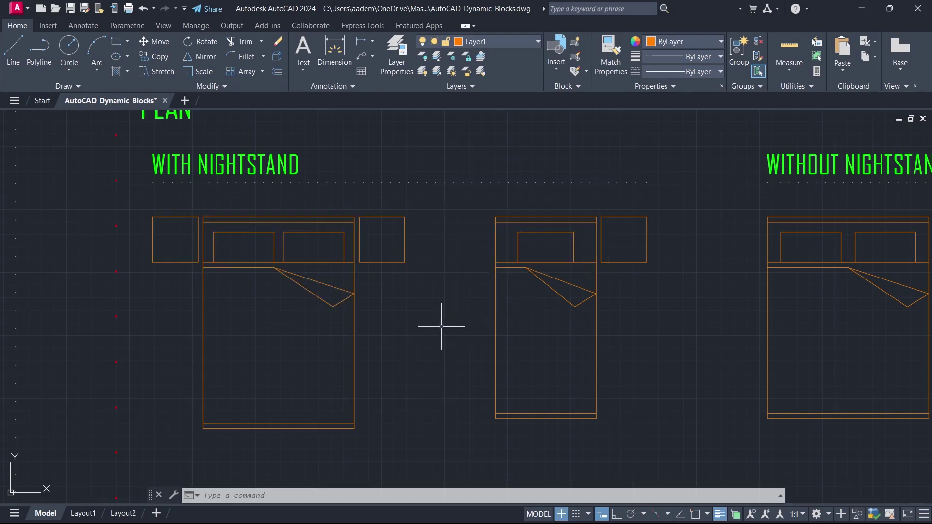
Stretch the headboard upward in the side view of the DOUBLE bed, and flip that view one way and back
{"action": "scroll", "coordinate": [442, 340], "scroll_direction": "down", "scroll_amount": 3}
{"action": "scroll", "coordinate": [445, 359], "scroll_direction": "up", "scroll_amount": 2}
{"action": "scroll", "coordinate": [449, 328], "scroll_direction": "down", "scroll_amount": 4}
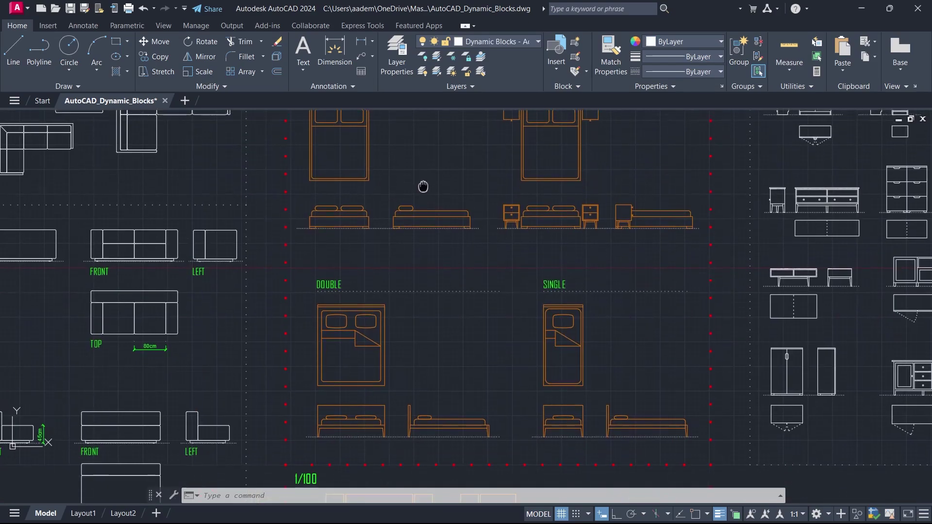
{"action": "scroll", "coordinate": [416, 333], "scroll_direction": "up", "scroll_amount": 4}
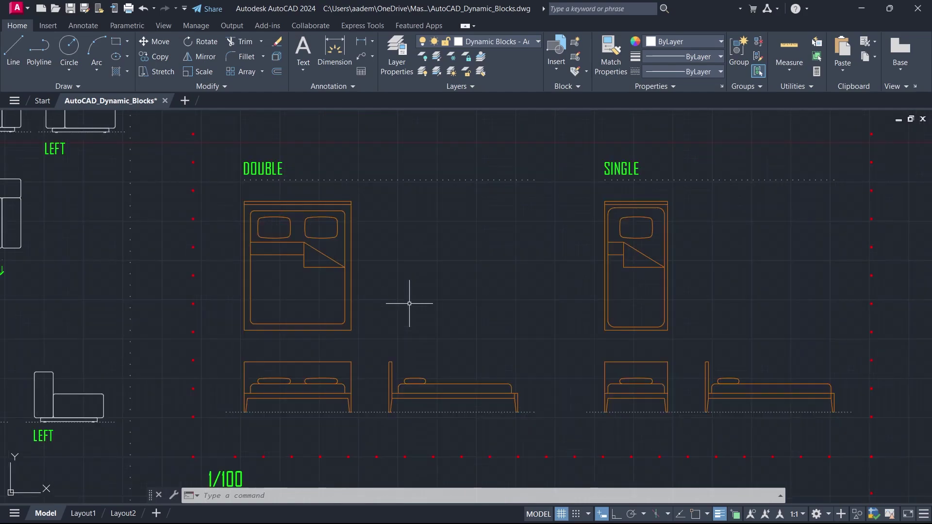
{"action": "left_click", "coordinate": [391, 387]}
{"action": "scroll", "coordinate": [411, 401], "scroll_direction": "up", "scroll_amount": 4}
{"action": "left_click", "coordinate": [390, 362]}
{"action": "left_click", "coordinate": [358, 189]}
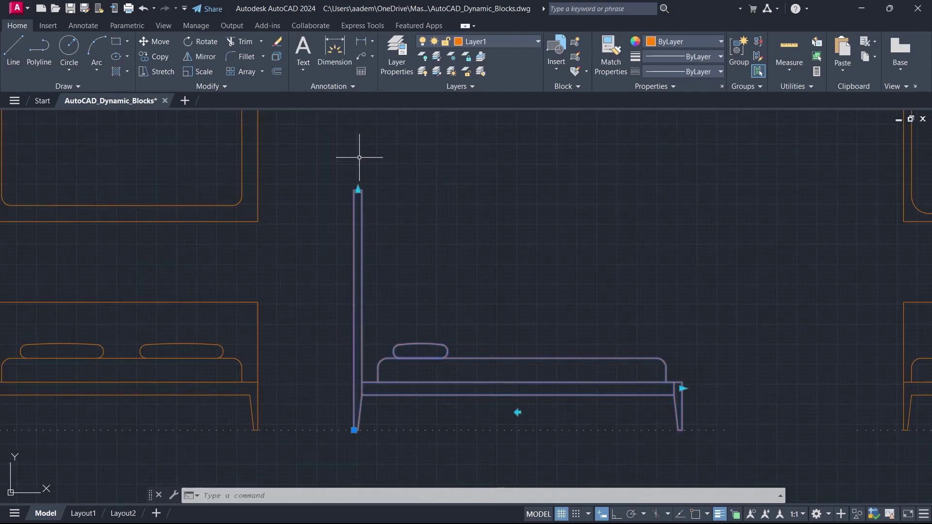
{"action": "left_click", "coordinate": [518, 412]}
{"action": "left_click", "coordinate": [518, 412]}
Raise the headboard in the double bed's front view and align the side view's headboard height with it
{"action": "middle_click_drag", "start_coordinate": [211, 327], "coordinate": [396, 348]}
{"action": "left_click", "coordinate": [374, 326]}
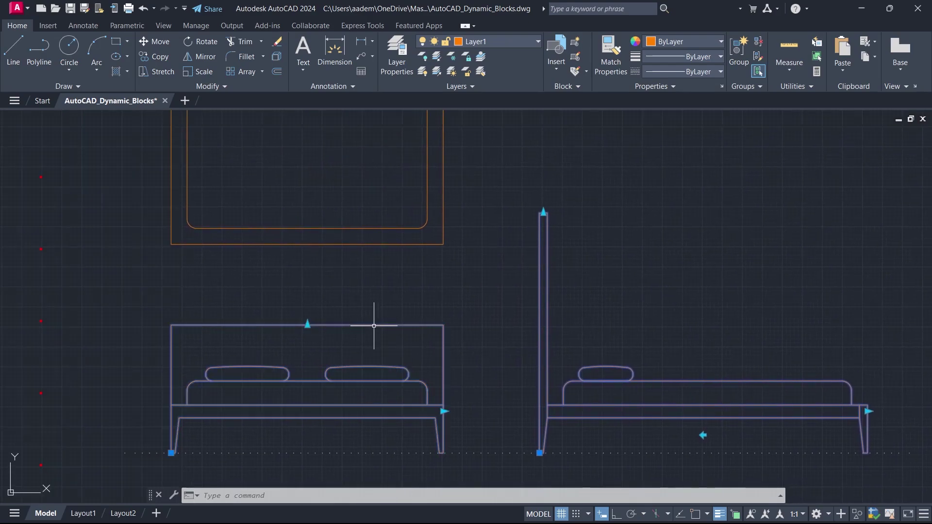
{"action": "left_click", "coordinate": [308, 325]}
{"action": "left_click", "coordinate": [307, 267]}
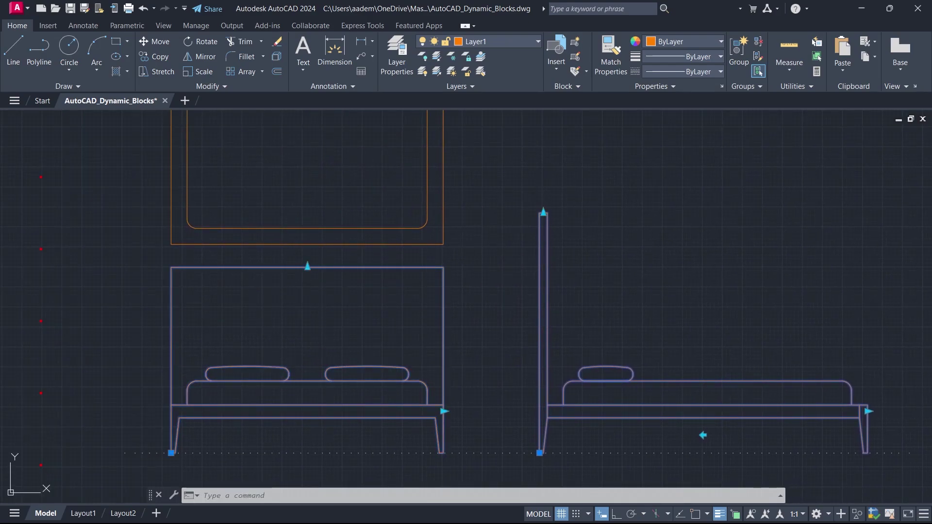
{"action": "left_click", "coordinate": [543, 213]}
{"action": "left_click", "coordinate": [456, 267]}
{"action": "key", "text": "Escape"}
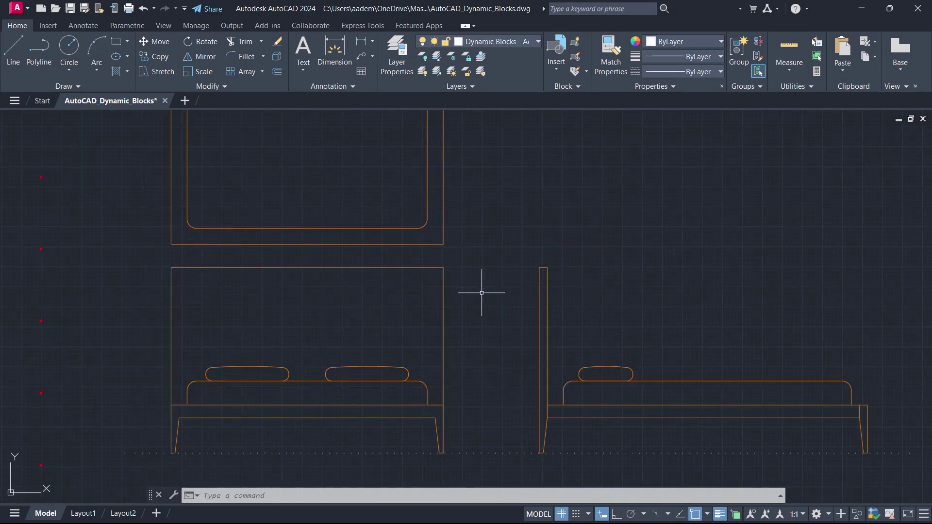
{"action": "middle_click", "coordinate": [482, 292]}
{"action": "middle_click", "coordinate": [482, 293]}
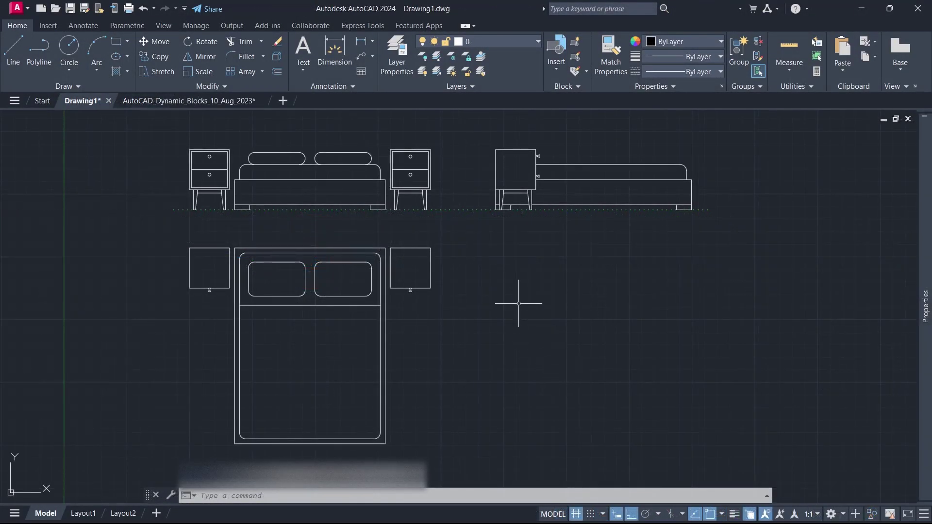
Set the insertion scale units of Drawing1 to Centimeters
{"action": "type", "text": "UN"}
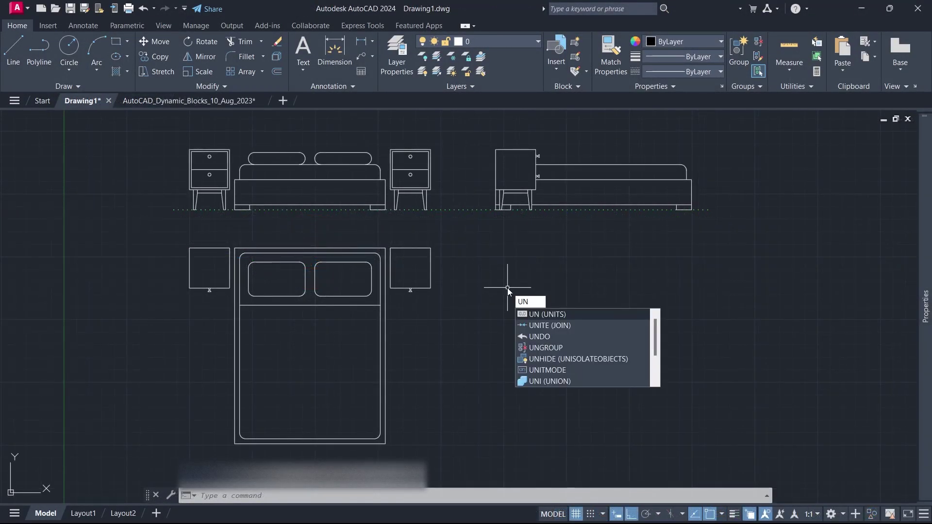
{"action": "key", "text": "Return"}
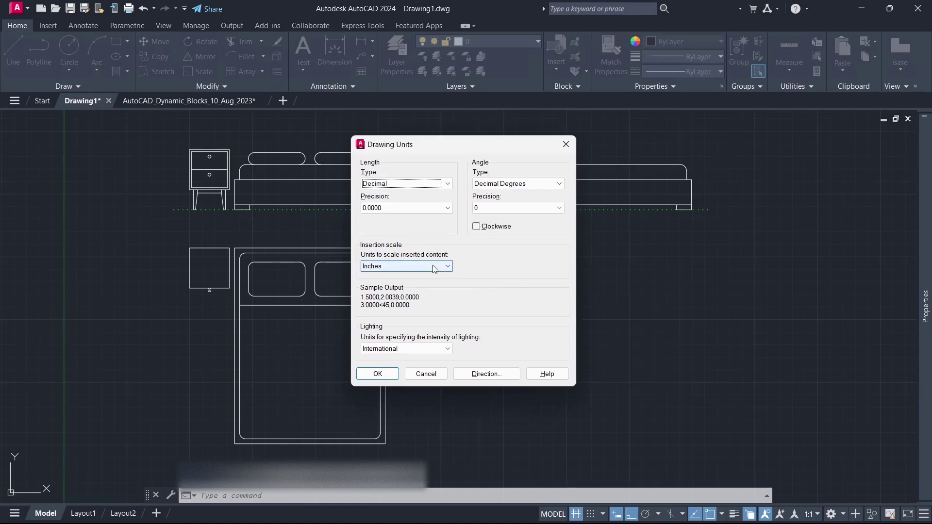
{"action": "left_click", "coordinate": [434, 268]}
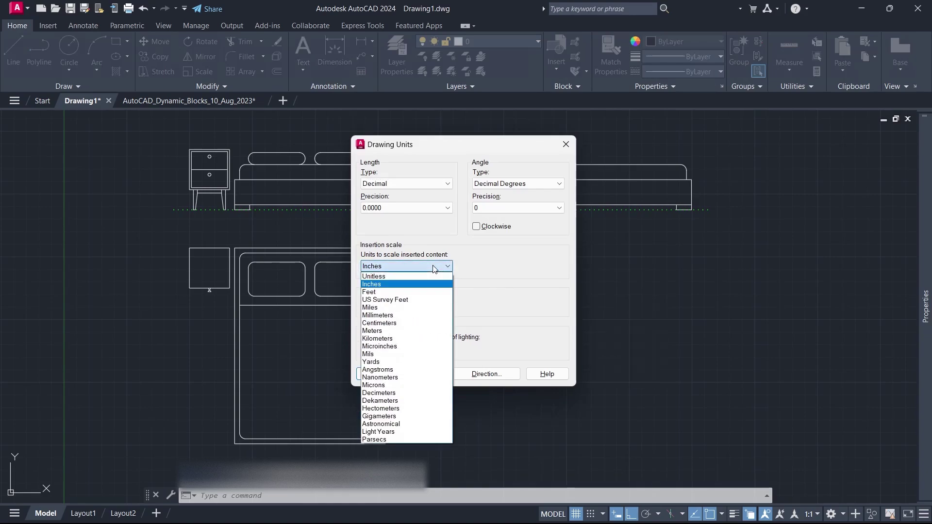
{"action": "left_click", "coordinate": [409, 324]}
{"action": "left_click", "coordinate": [378, 374]}
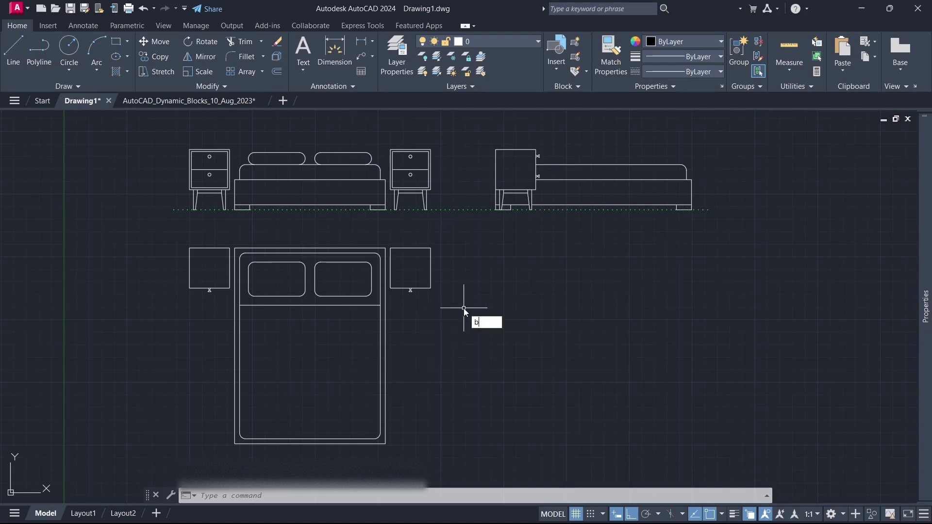
Define block Dynamic_Bed_Top_View_1 from the bed plan and both nightstands, based at the bed's upper-left corner, and open it in the block editor
{"action": "key", "text": "Return"}
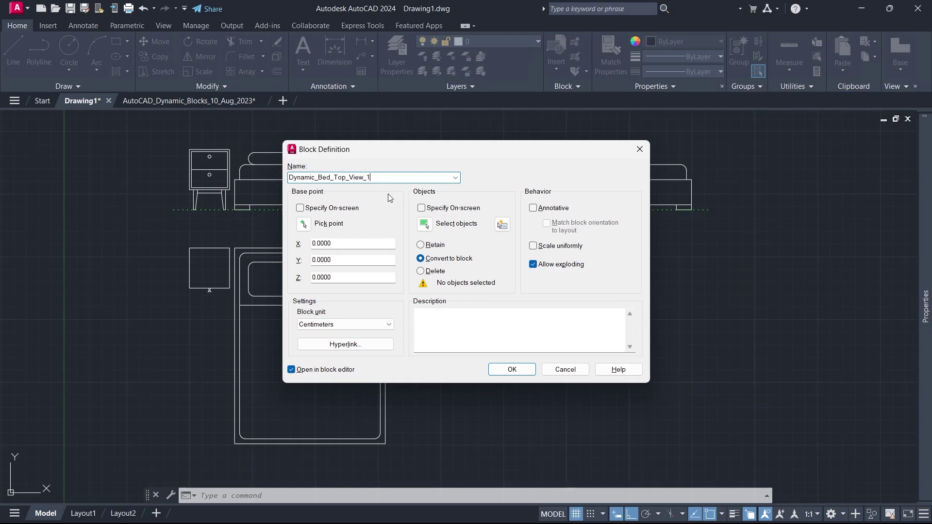
{"action": "left_click", "coordinate": [423, 224]}
{"action": "left_click", "coordinate": [446, 234]}
{"action": "left_click", "coordinate": [189, 415]}
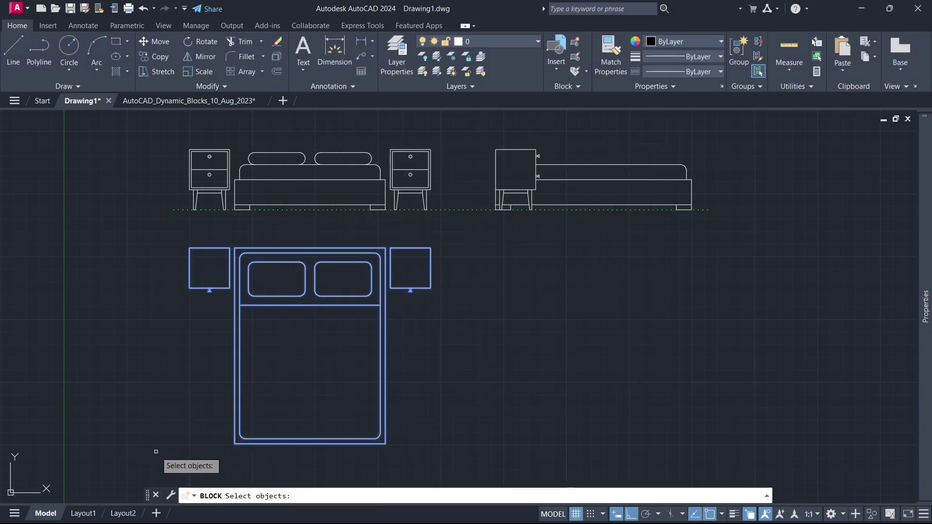
{"action": "key", "text": "Return"}
{"action": "left_click", "coordinate": [303, 225]}
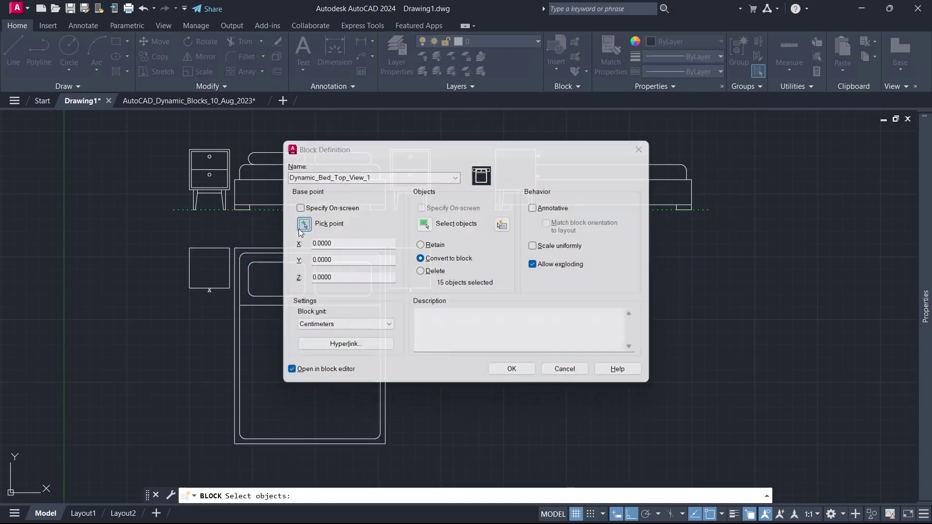
{"action": "left_click", "coordinate": [235, 248]}
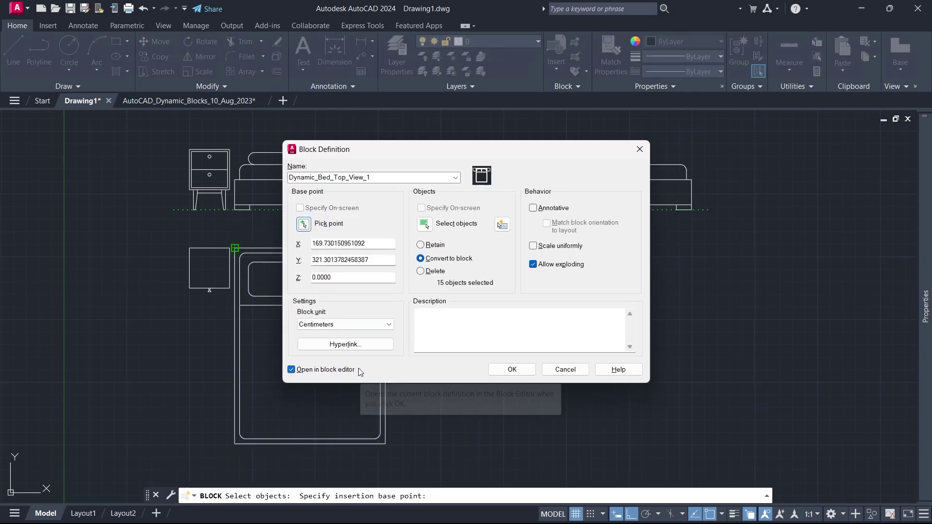
{"action": "left_click", "coordinate": [512, 369]}
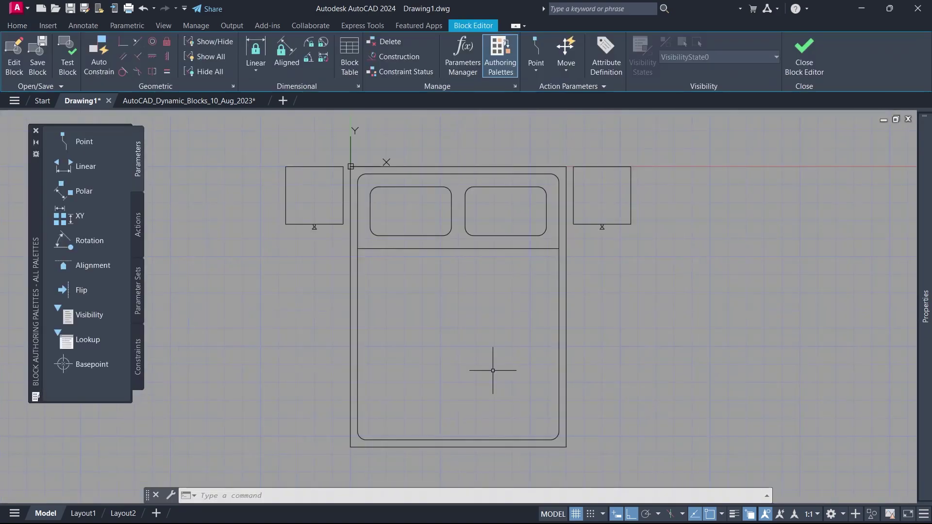
Place a basepoint parameter on the bed's upper-left corner and a linear parameter along its full upper edge
{"action": "left_click", "coordinate": [118, 365]}
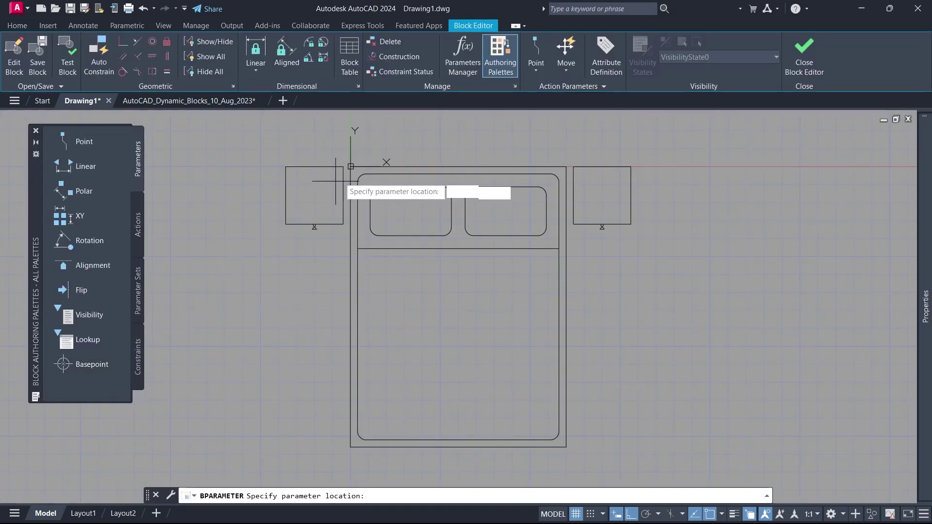
{"action": "left_click", "coordinate": [350, 167]}
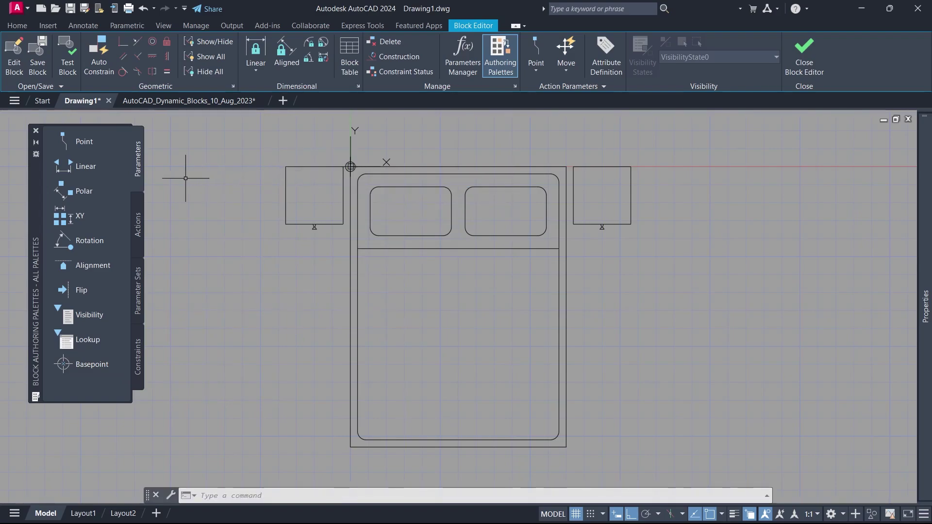
{"action": "left_click", "coordinate": [117, 169]}
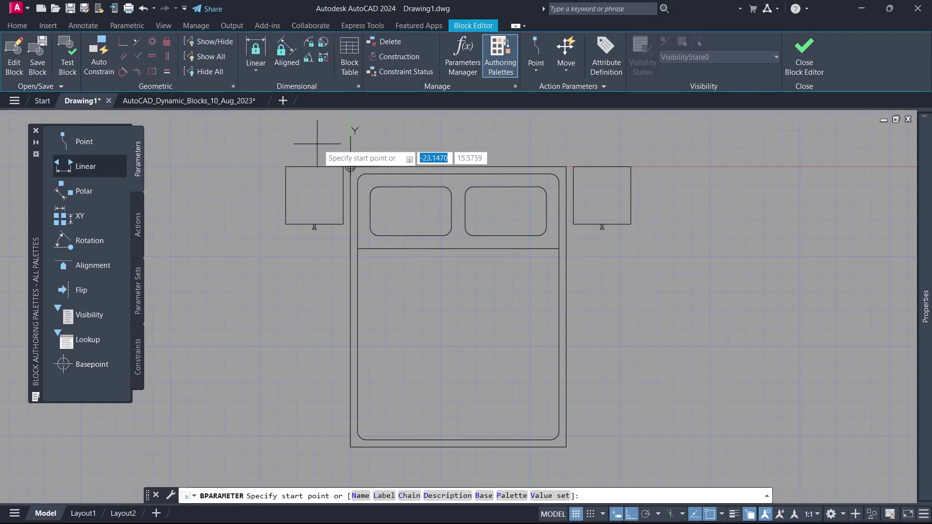
{"action": "left_click", "coordinate": [350, 167]}
{"action": "left_click", "coordinate": [566, 167]}
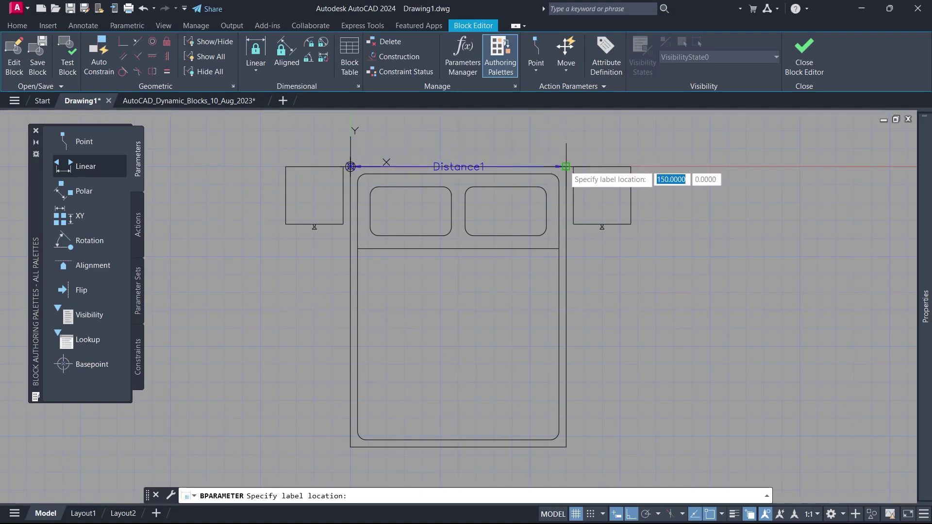
{"action": "left_click", "coordinate": [564, 167]}
Add a second linear parameter along the bed's left edge, from the upper corner to the lower corner
{"action": "key", "text": "Return"}
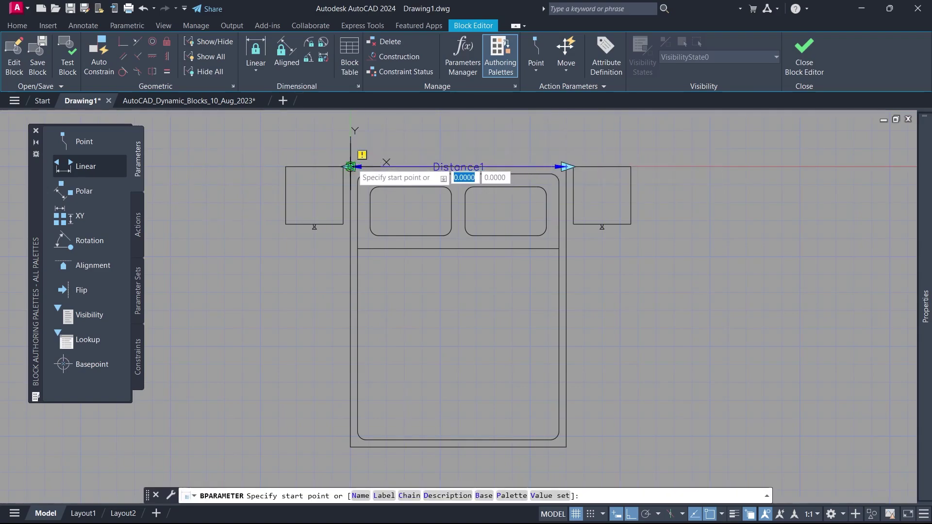
{"action": "left_click", "coordinate": [351, 167]}
{"action": "left_click", "coordinate": [348, 442]}
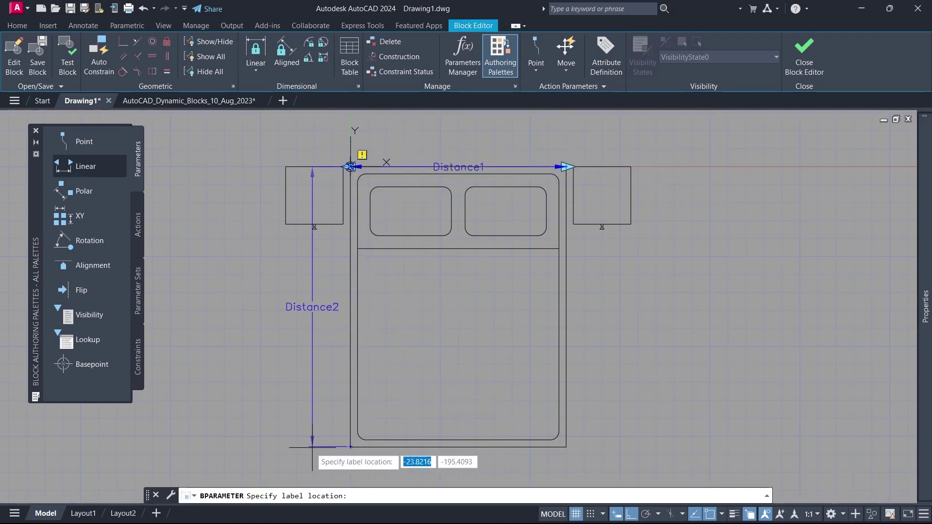
{"action": "left_click", "coordinate": [351, 443]}
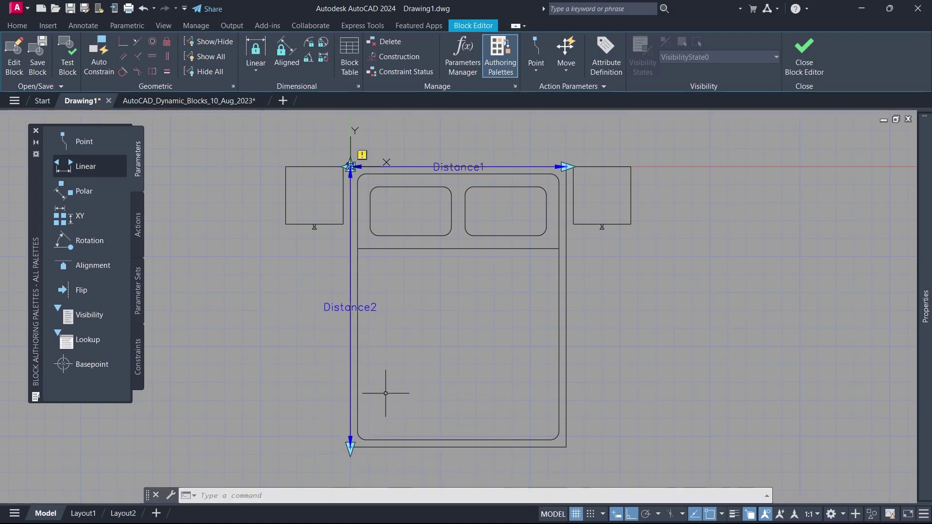
Set the number of grips to 1 for both linear parameters, Distance1 and Distance2
{"action": "left_click", "coordinate": [453, 169]}
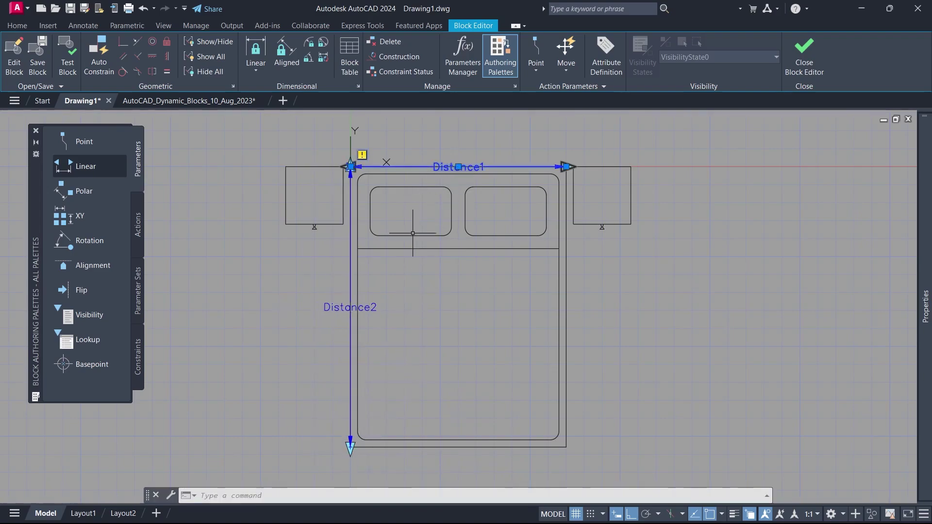
{"action": "left_click", "coordinate": [373, 303]}
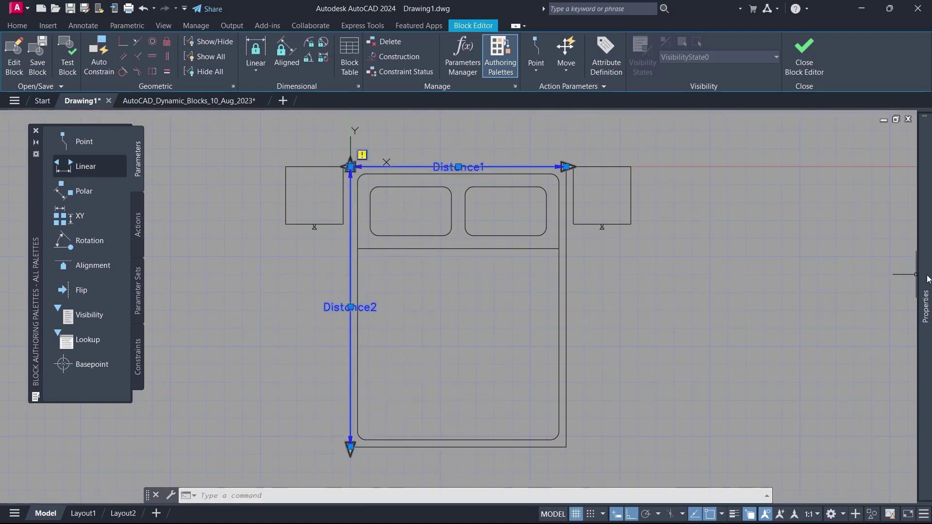
{"action": "mouse_move", "coordinate": [928, 279]}
{"action": "left_click_drag", "start_coordinate": [899, 260], "coordinate": [902, 324]}
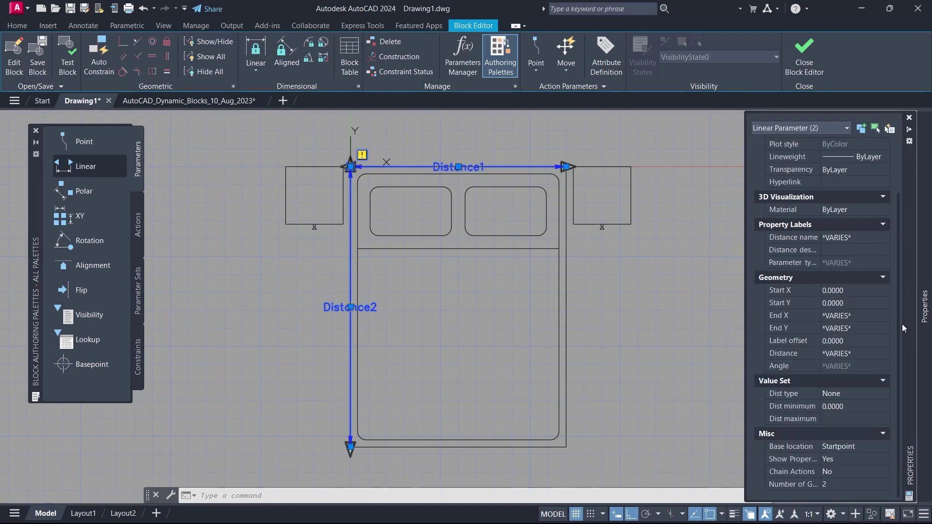
{"action": "left_click", "coordinate": [851, 484]}
{"action": "left_click", "coordinate": [851, 484]}
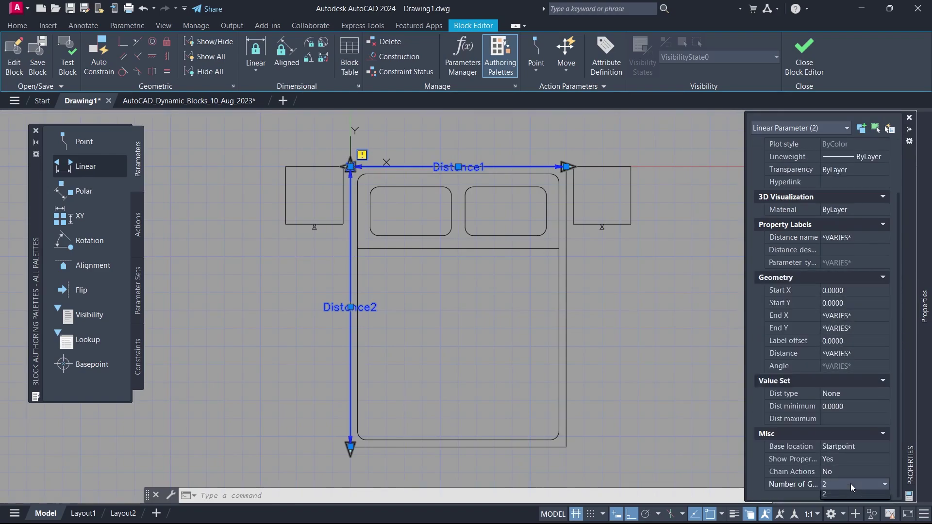
{"action": "left_click", "coordinate": [848, 503]}
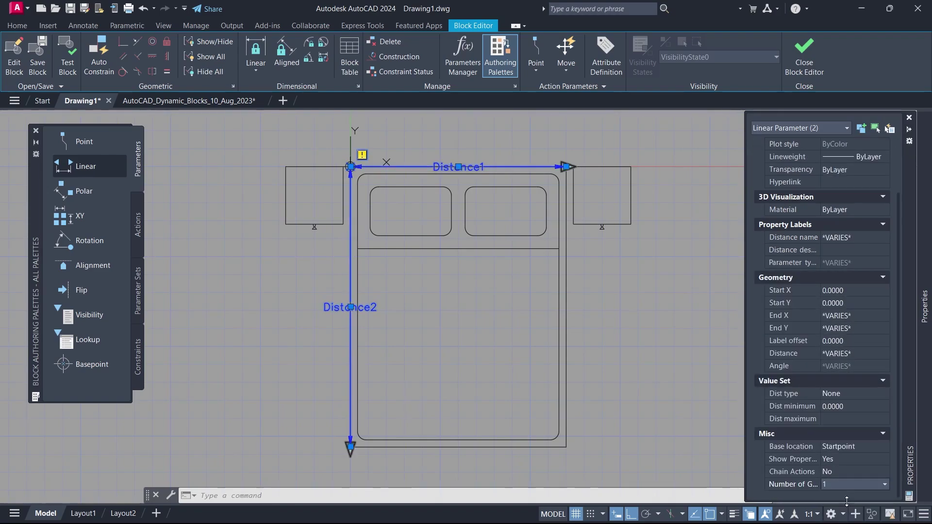
{"action": "key", "text": "Escape"}
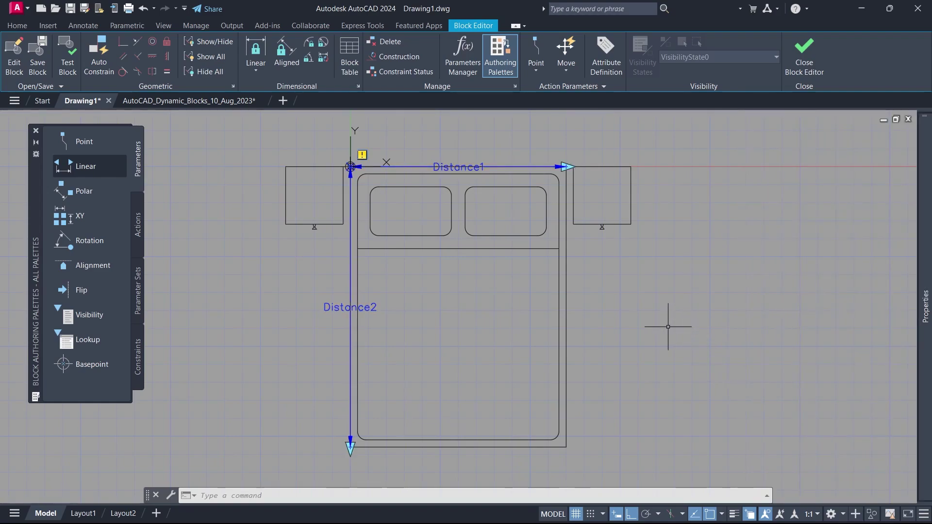
Rename the linear parameter along the bed's upper edge as Width
{"action": "left_click", "coordinate": [470, 171]}
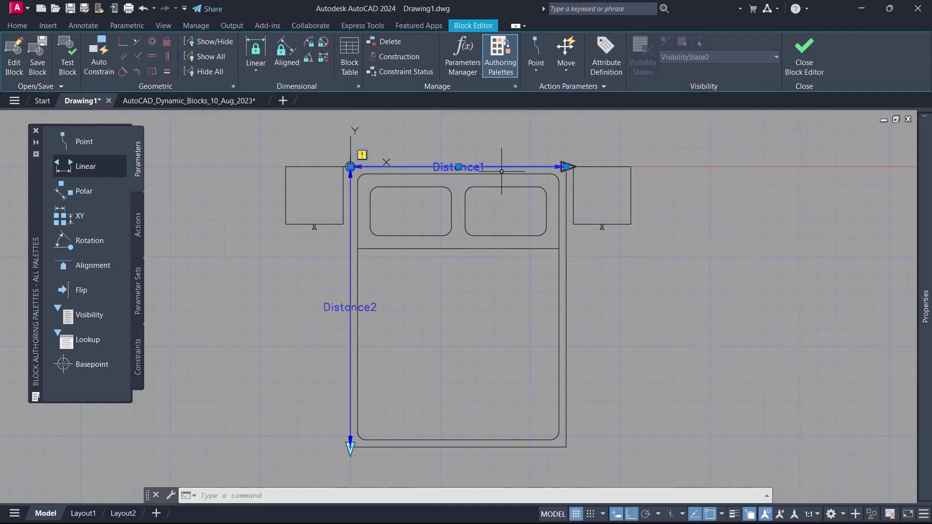
{"action": "mouse_move", "coordinate": [923, 292]}
{"action": "left_click", "coordinate": [862, 301]}
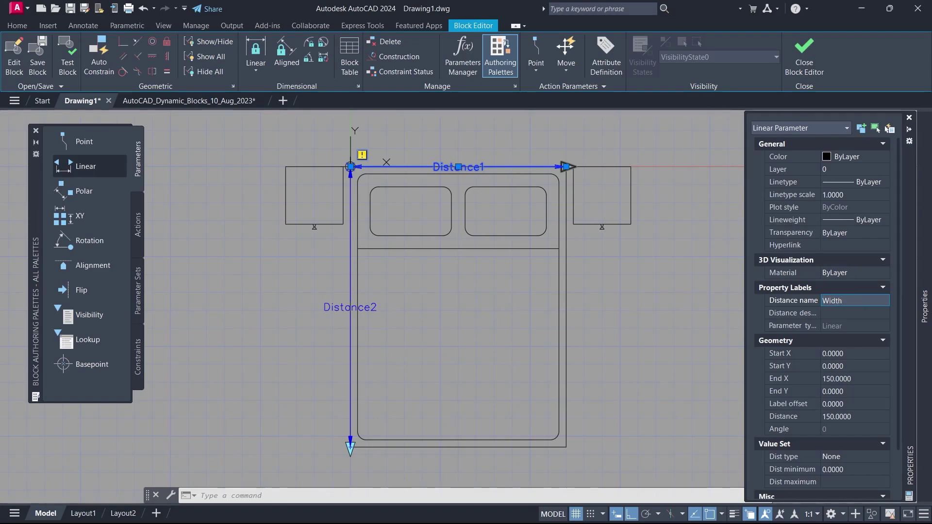
{"action": "key", "text": "Tab"}
Limit the Width parameter to a minimum distance of 140 and a maximum of 210
{"action": "left_click_drag", "start_coordinate": [897, 297], "coordinate": [897, 365]}
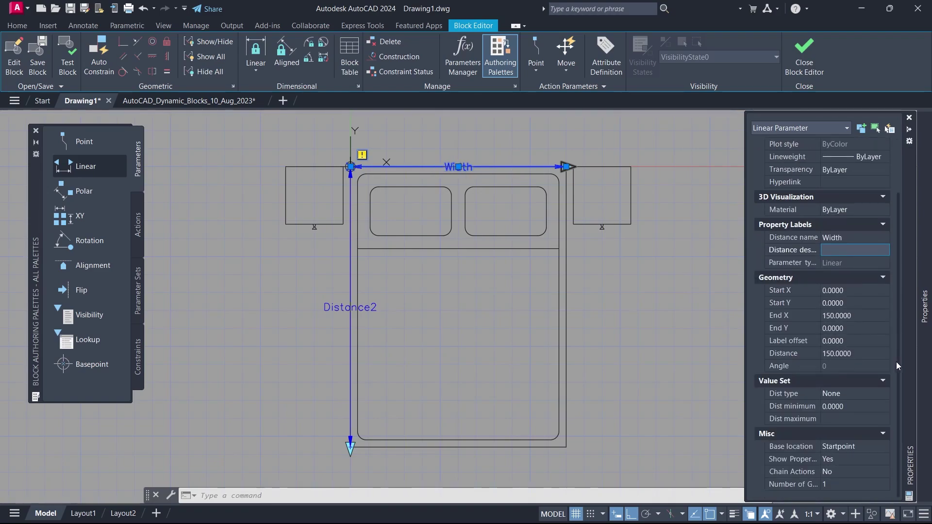
{"action": "left_click", "coordinate": [860, 406]}
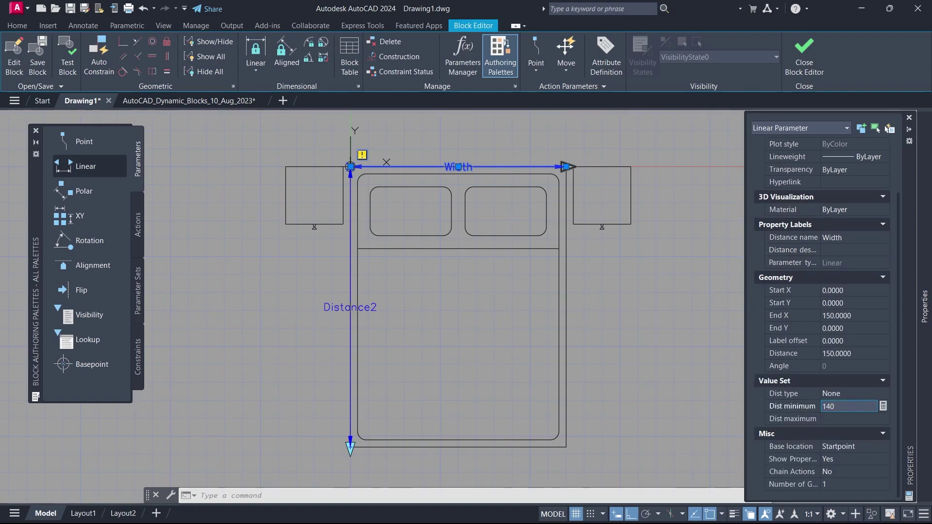
{"action": "key", "text": "Tab"}
{"action": "type", "text": "210"}
{"action": "key", "text": "Return"}
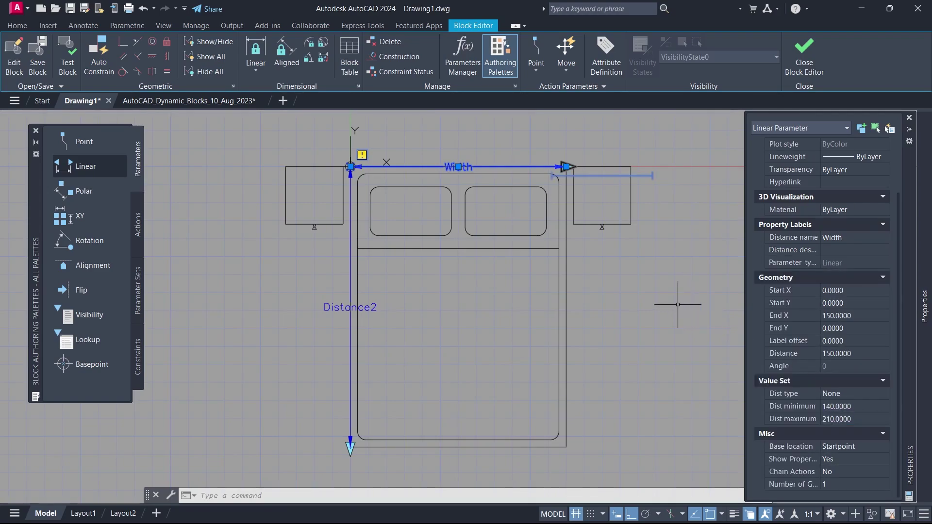
{"action": "key", "text": "Escape"}
{"action": "key", "text": "ctrl+1"}
Rename the linear parameter along the bed's left edge as Length
{"action": "left_click", "coordinate": [368, 307]}
{"action": "mouse_move", "coordinate": [931, 298]}
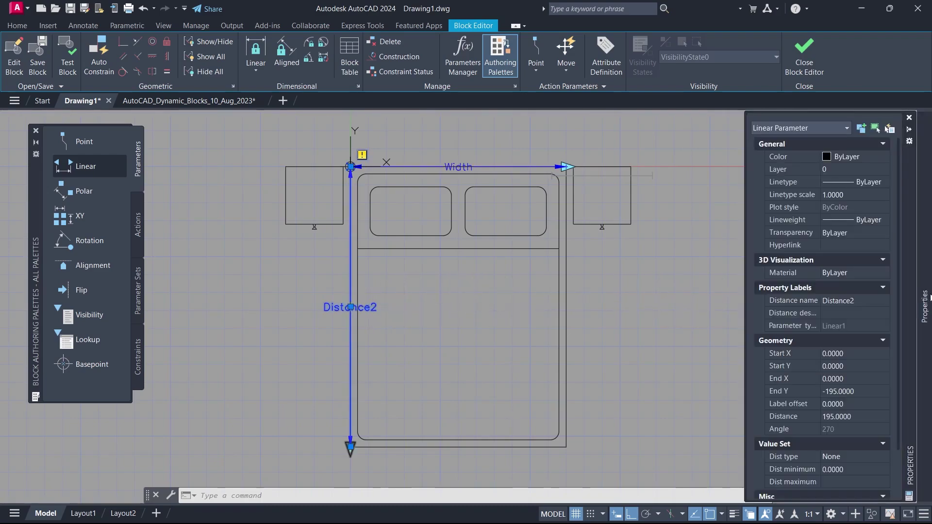
{"action": "left_click", "coordinate": [857, 301]}
{"action": "type", "text": "Length"}
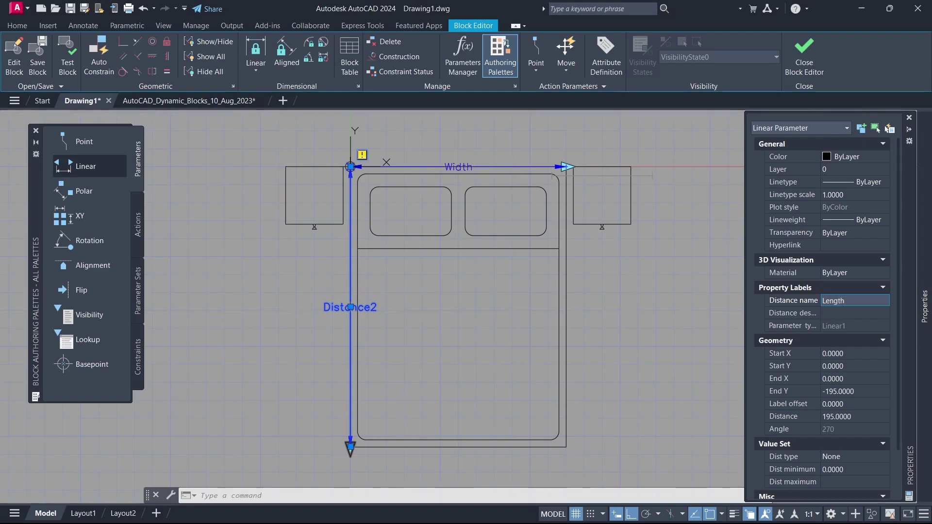
{"action": "key", "text": "Tab"}
Limit the Length parameter to a minimum distance of 190 and a maximum of 220
{"action": "left_click_drag", "start_coordinate": [899, 319], "coordinate": [892, 379]}
{"action": "left_click", "coordinate": [862, 419]}
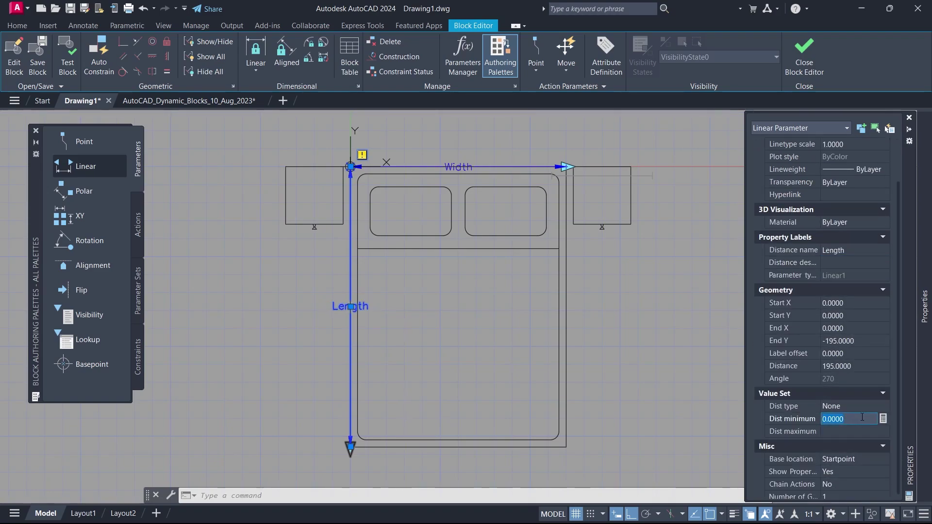
{"action": "type", "text": "190"}
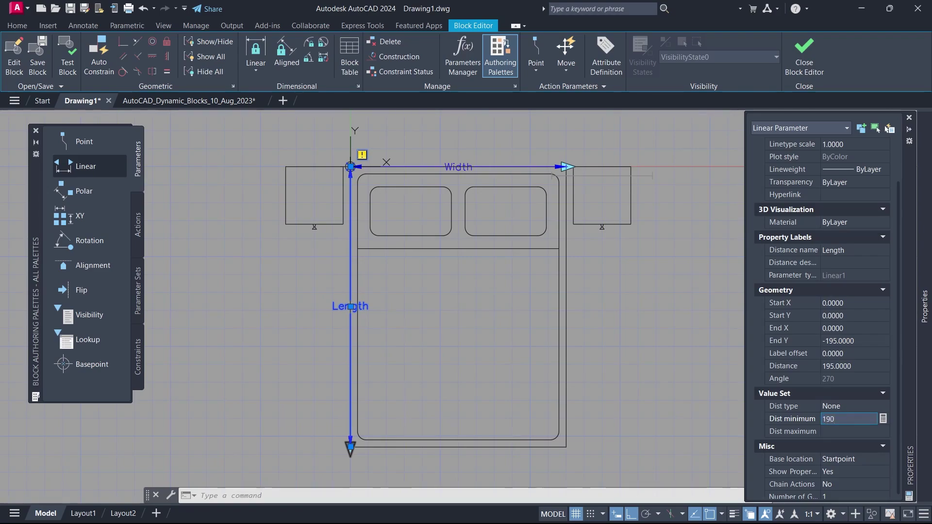
{"action": "key", "text": "Tab"}
{"action": "type", "text": "220"}
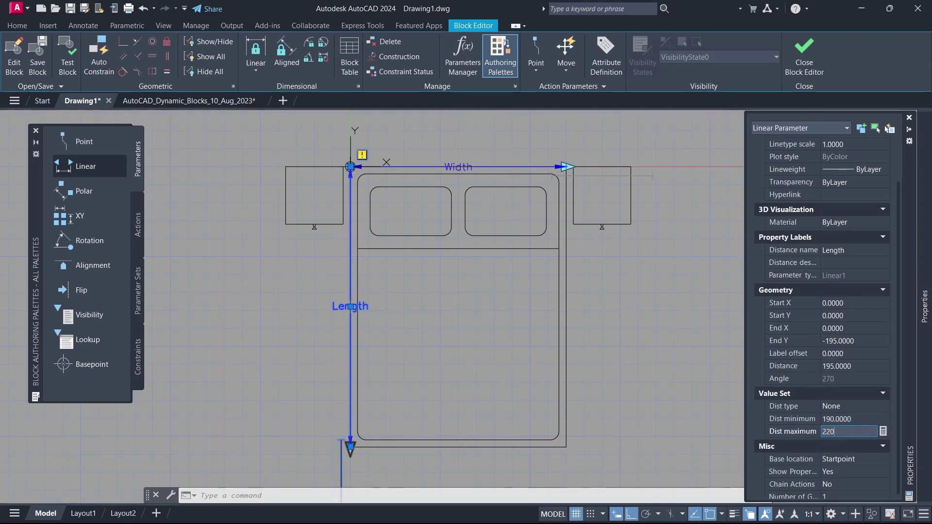
{"action": "key", "text": "Return"}
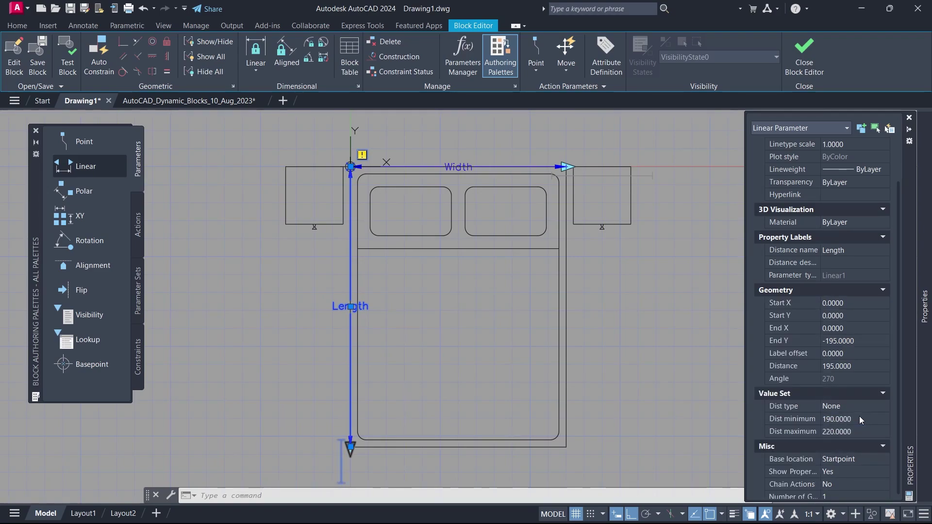
{"action": "key", "text": "Escape"}
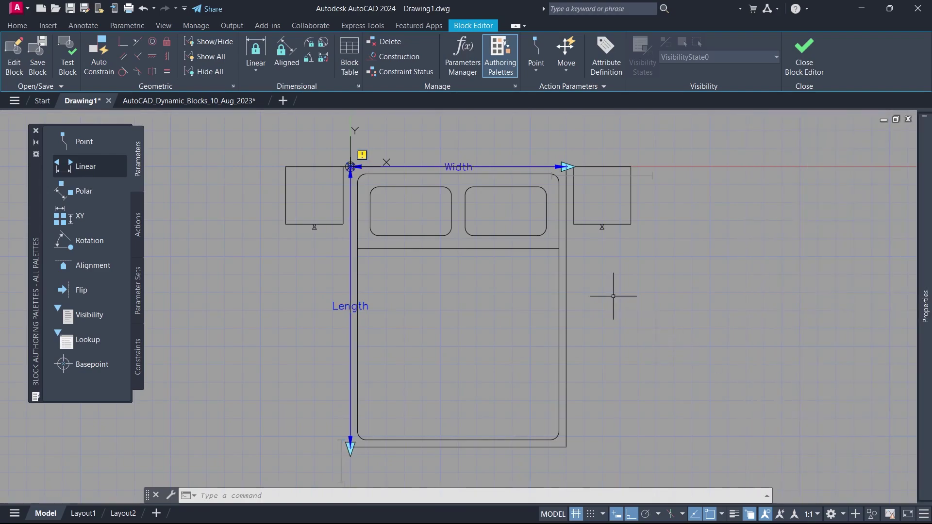
Draw a horizontal polyline about 150 units long above the bed, spanning the bed's full width
{"action": "type", "text": "pl"}
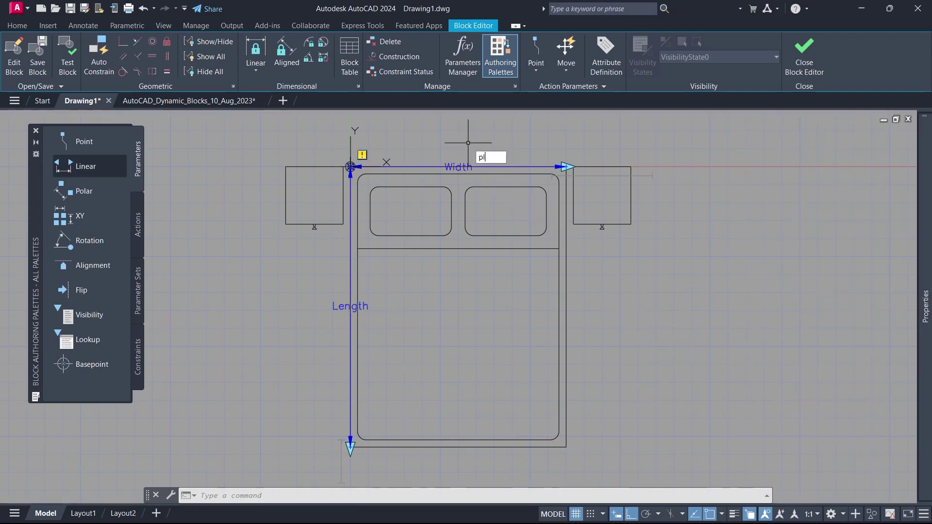
{"action": "key", "text": "Return"}
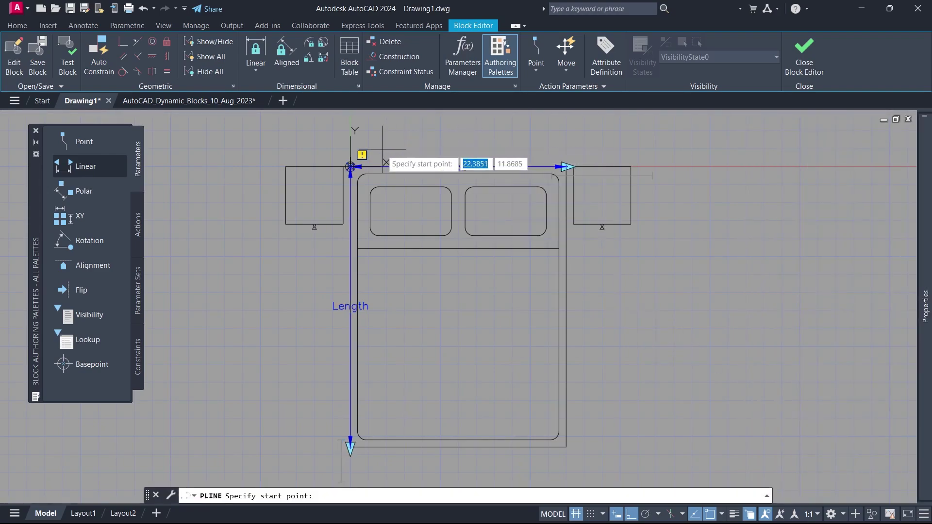
{"action": "left_click", "coordinate": [351, 136]}
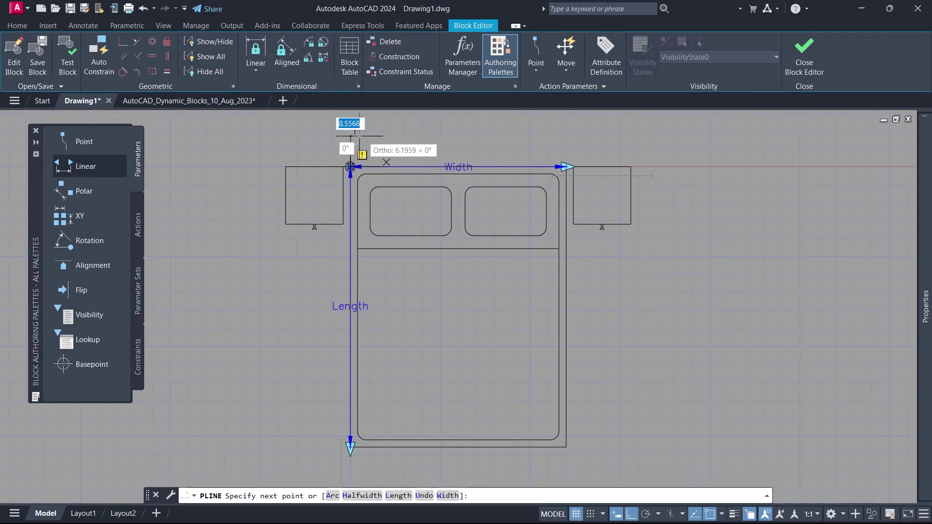
{"action": "left_click", "coordinate": [567, 143]}
{"action": "key", "text": "Return"}
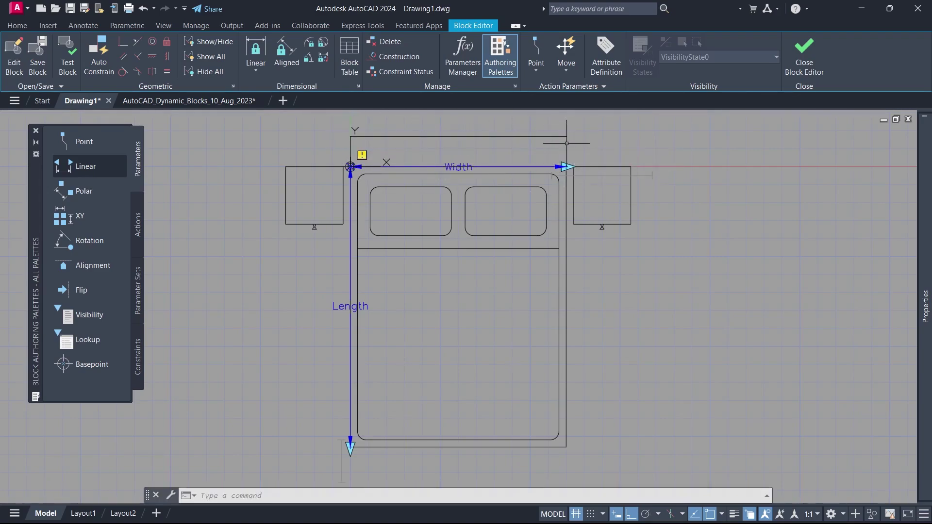
Draw a short vertical polyline below the horizontal helper line and touching it, aligned with the midpoint of the left pillow
{"action": "key", "text": "Return"}
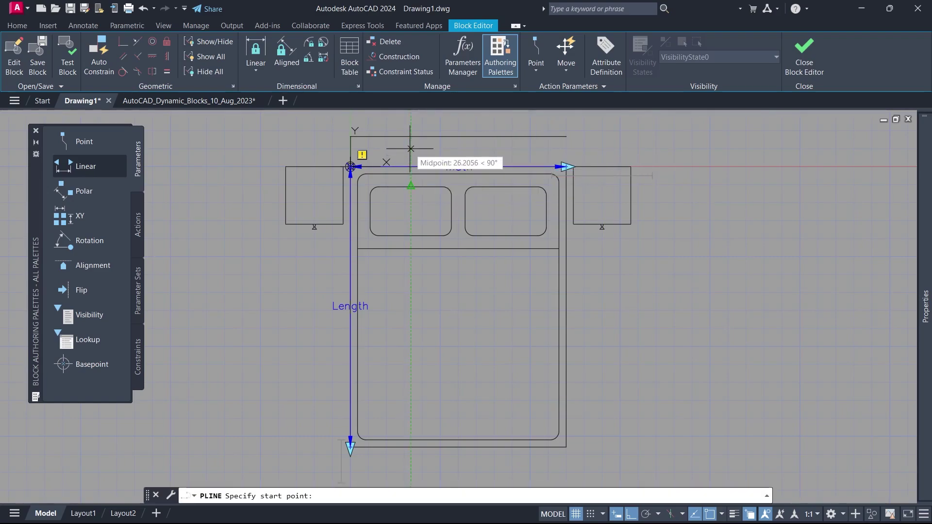
{"action": "left_click", "coordinate": [411, 166]}
{"action": "left_click", "coordinate": [411, 137]}
{"action": "key", "text": "Return"}
Mirror the short vertical tick about the helper line's midpoint, keeping the original
{"action": "type", "text": "m"}
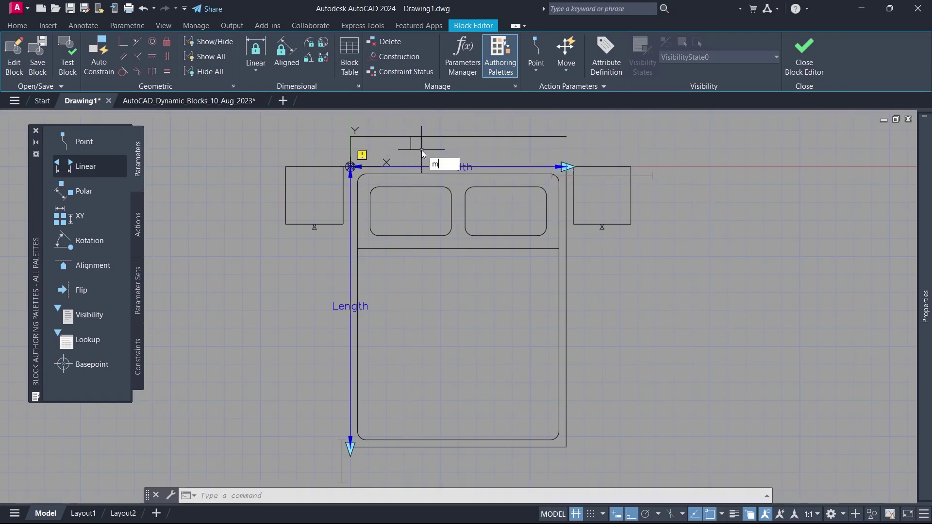
{"action": "type", "text": "i"}
{"action": "key", "text": "Return"}
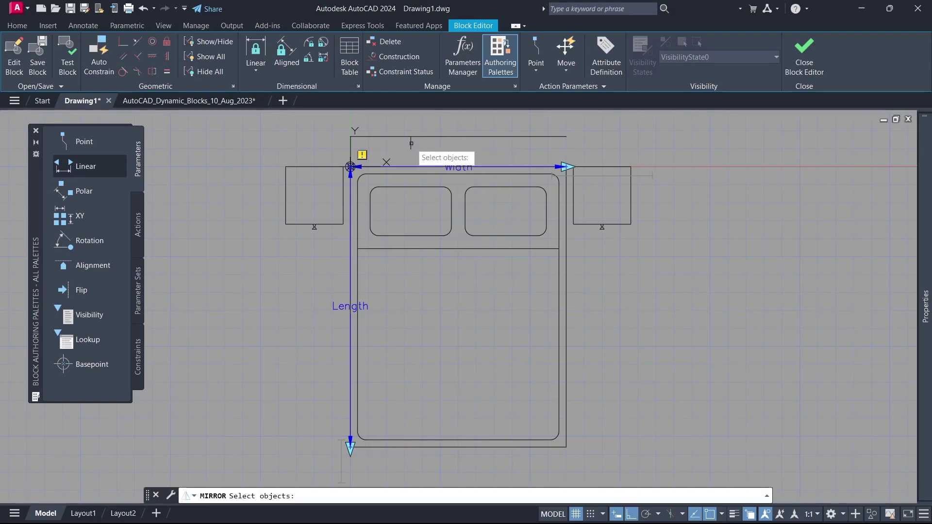
{"action": "left_click", "coordinate": [411, 143]}
{"action": "key", "text": "Return"}
{"action": "left_click", "coordinate": [458, 137]}
{"action": "left_click", "coordinate": [454, 150]}
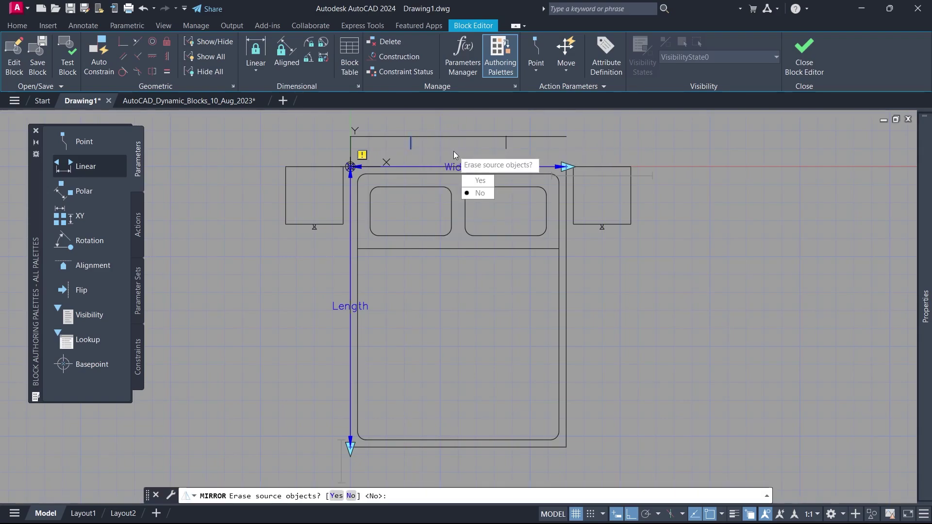
{"action": "key", "text": "Return"}
Scale the helper line and both ticks from the line's left end by reference, setting the line's new length to 100
{"action": "left_click", "coordinate": [516, 123]}
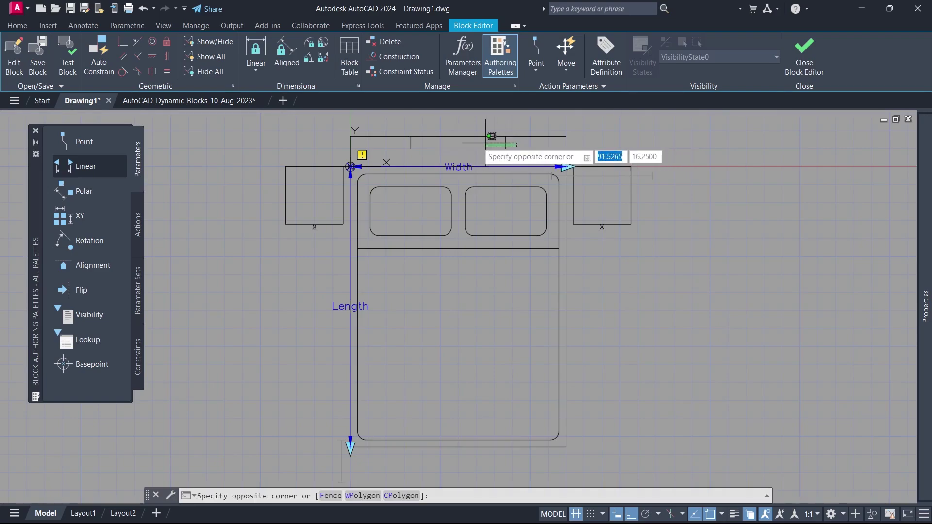
{"action": "left_click", "coordinate": [390, 139]}
{"action": "type", "text": "SC"}
{"action": "key", "text": "Return"}
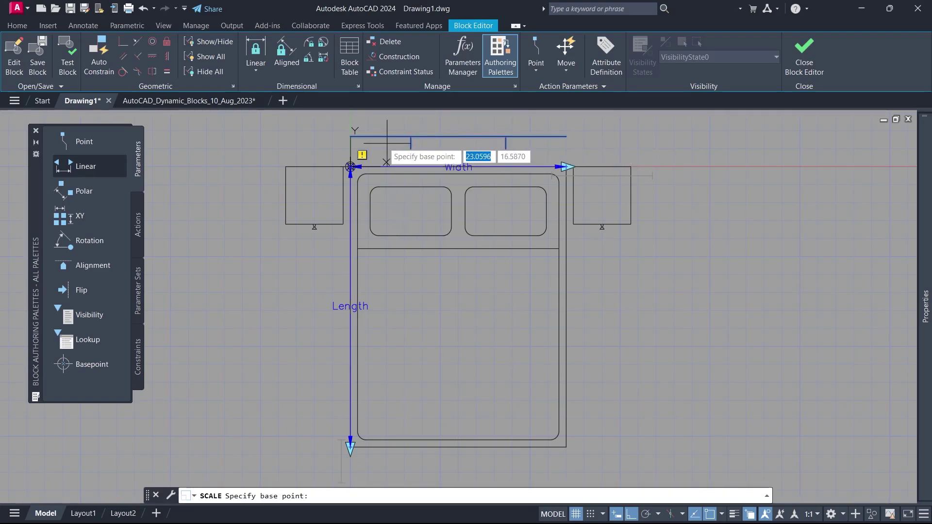
{"action": "left_click", "coordinate": [351, 136]}
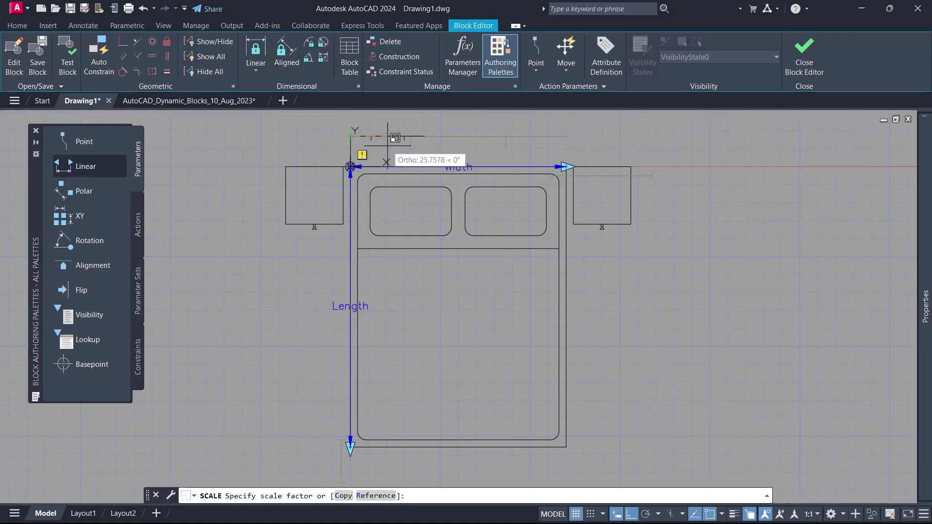
{"action": "type", "text": "r"}
{"action": "key", "text": "Return"}
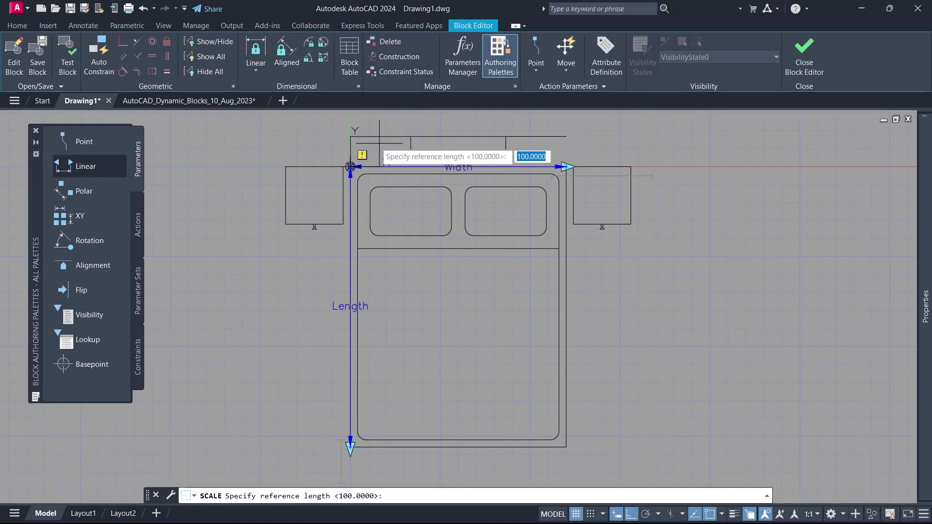
{"action": "left_click", "coordinate": [350, 137]}
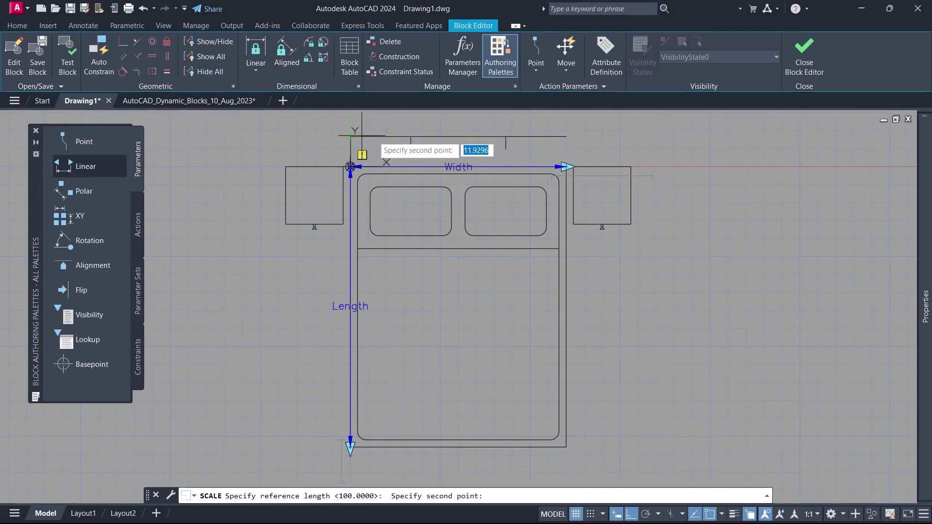
{"action": "left_click", "coordinate": [566, 136]}
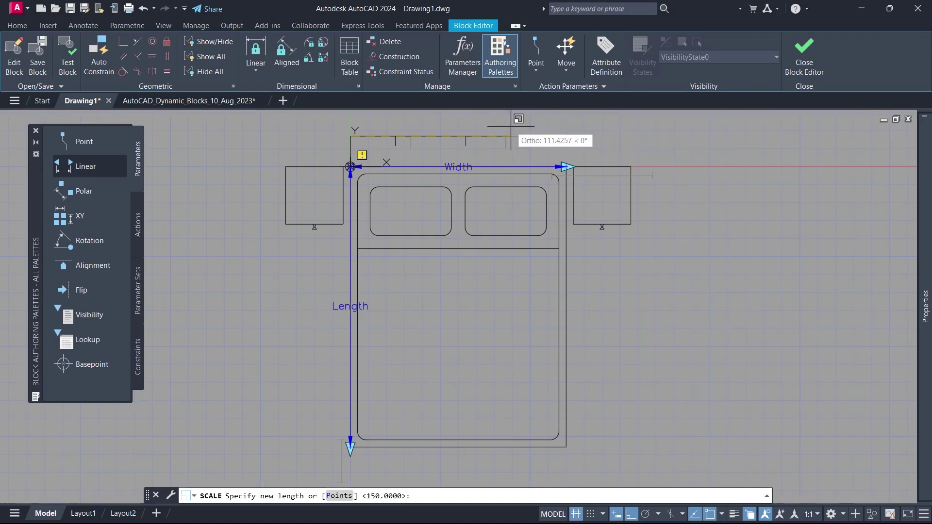
{"action": "type", "text": "100"}
{"action": "key", "text": "Return"}
Add a linear dimension from the helper line's left end to the first tick, placed above the line
{"action": "middle_click_drag", "start_coordinate": [510, 129], "coordinate": [487, 157]}
{"action": "type", "text": "diml"}
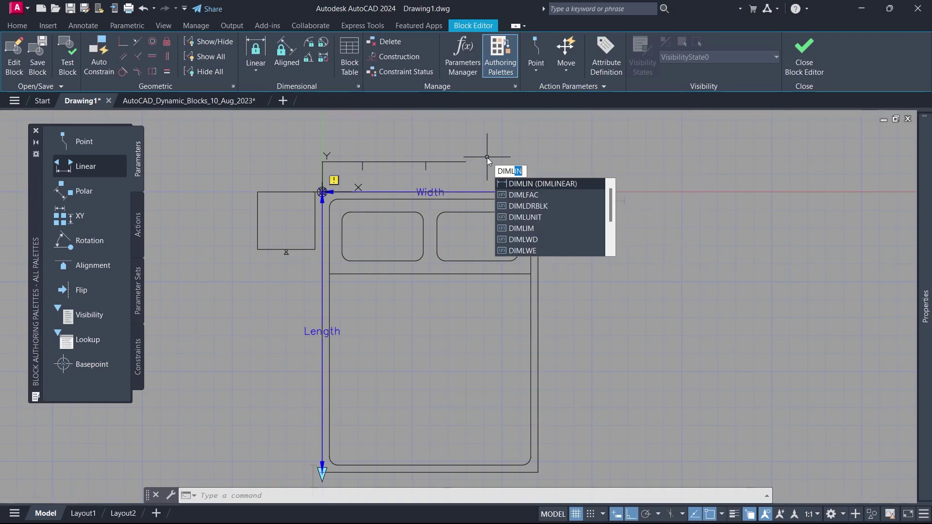
{"action": "key", "text": "Return"}
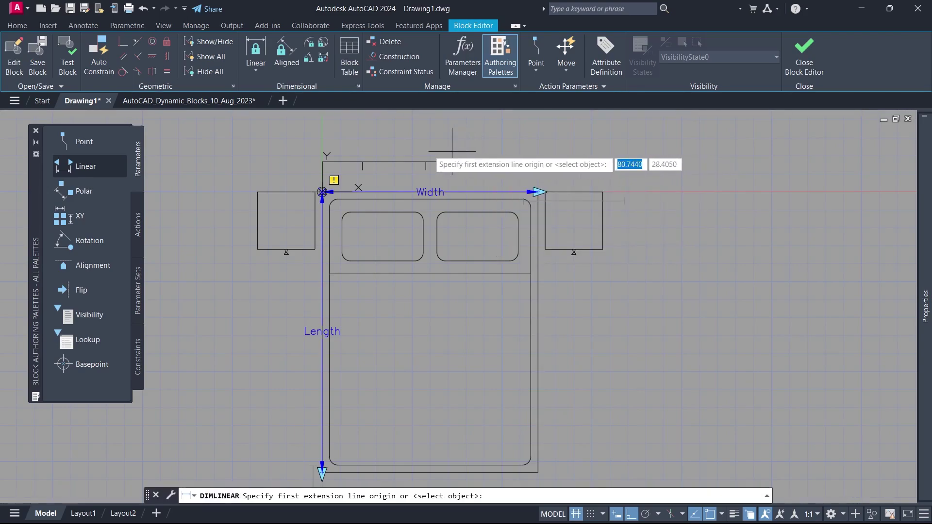
{"action": "left_click", "coordinate": [323, 156]}
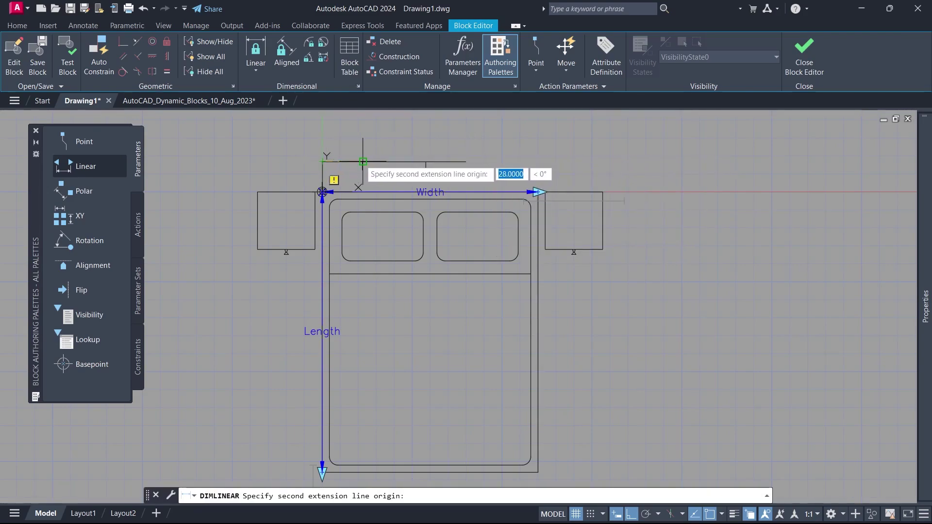
{"action": "left_click", "coordinate": [362, 158]}
{"action": "left_click", "coordinate": [362, 132]}
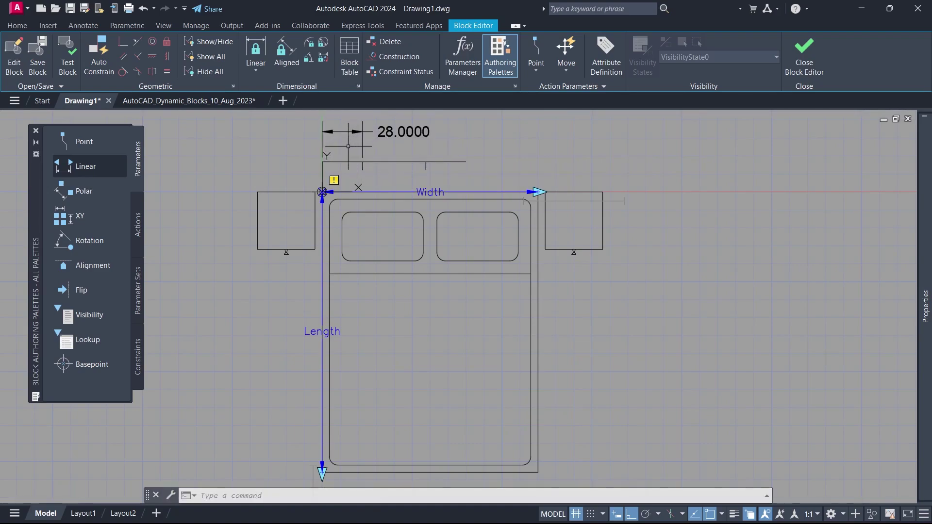
Add a linear dimension from the helper line's left end to the second tick, placed just below the first dimension
{"action": "key", "text": "Return"}
{"action": "left_click", "coordinate": [323, 162]}
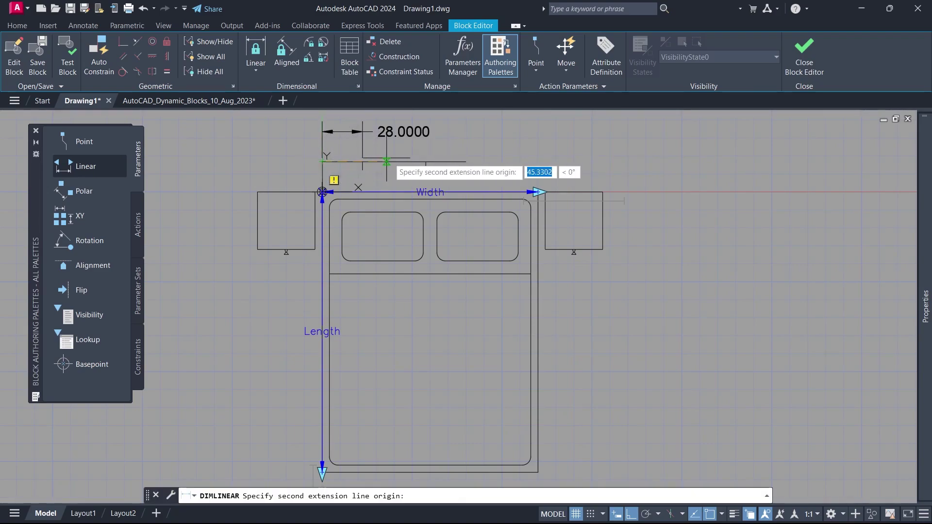
{"action": "left_click", "coordinate": [424, 162]}
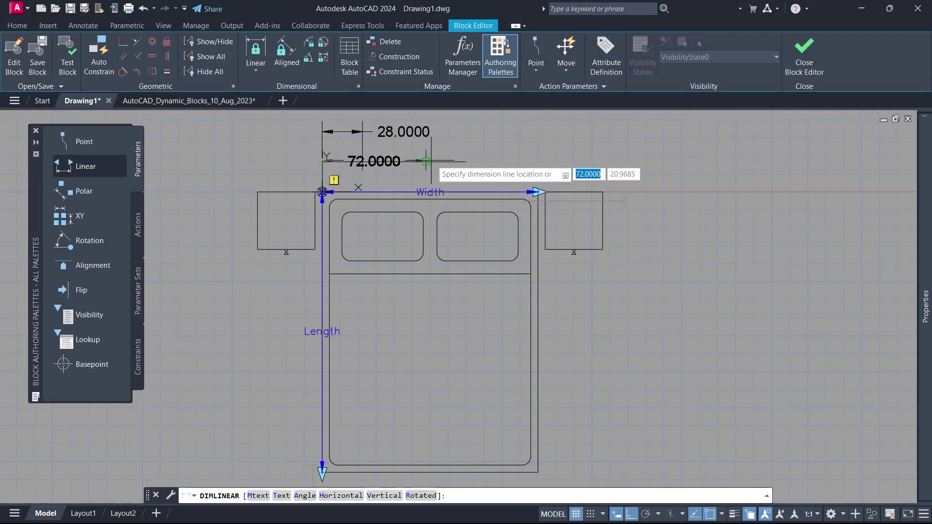
{"action": "left_click", "coordinate": [452, 148]}
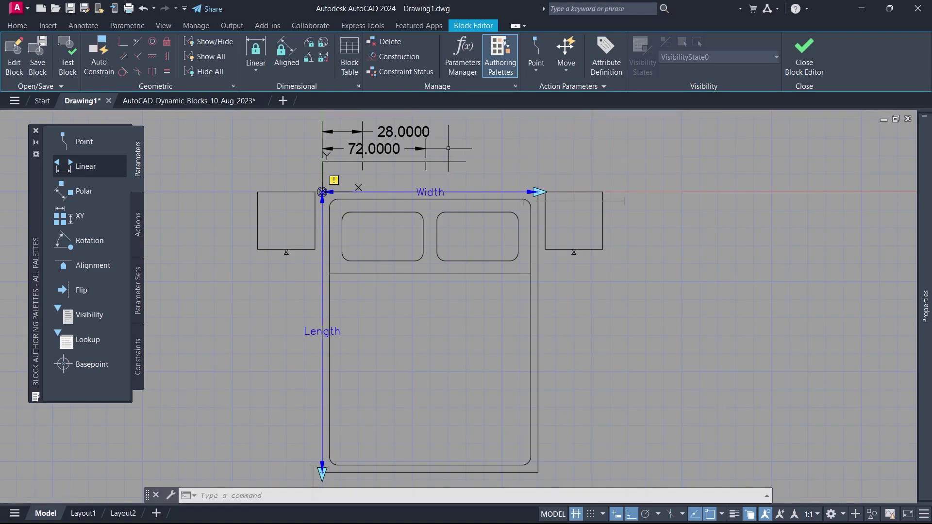
Move the first tick's dimension text to the left, outside its extension lines
{"action": "left_click", "coordinate": [408, 139]}
{"action": "left_click", "coordinate": [404, 132]}
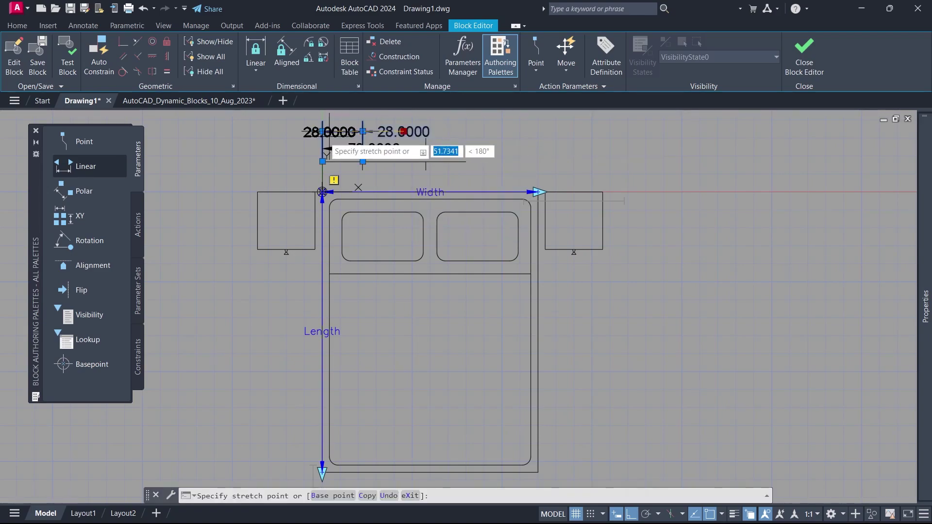
{"action": "left_click", "coordinate": [289, 140]}
{"action": "key", "text": "Escape"}
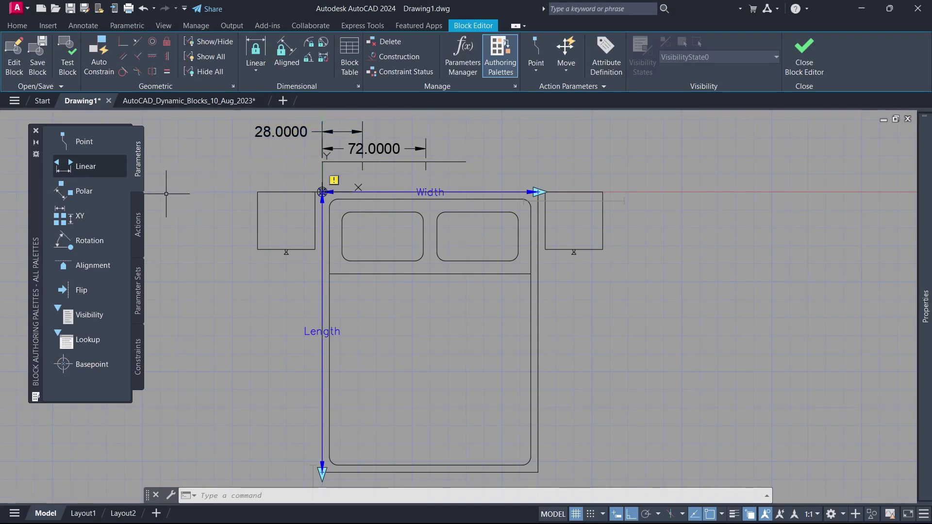
Add a stretch action to the Width parameter's right end, framing the bed's right side and right nightstand and selecting the bed outlines, blanket line and nightstand
{"action": "left_click", "coordinate": [139, 203]}
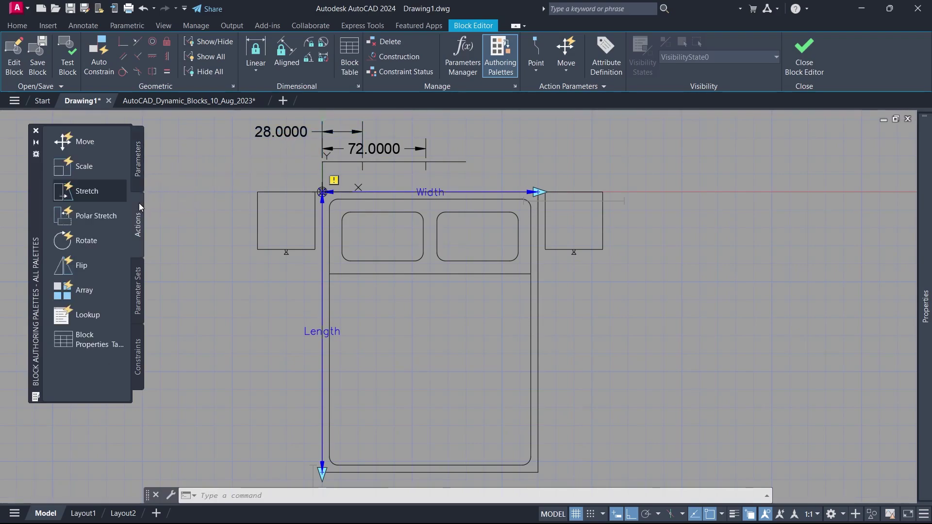
{"action": "left_click", "coordinate": [114, 191]}
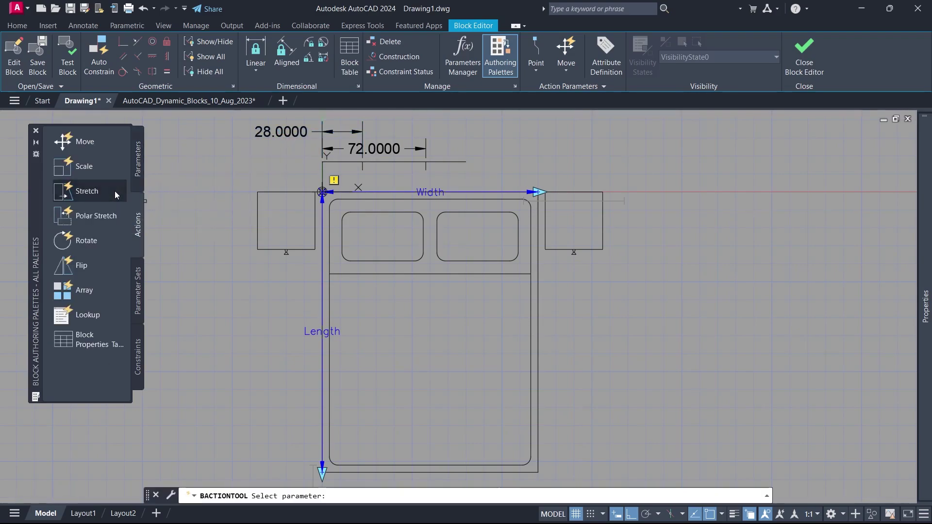
{"action": "left_click", "coordinate": [420, 192]}
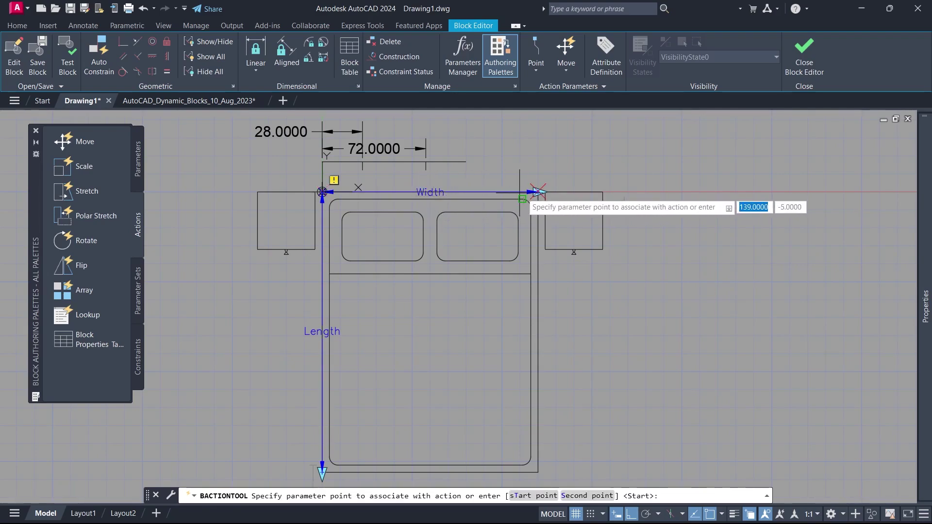
{"action": "left_click", "coordinate": [538, 192]}
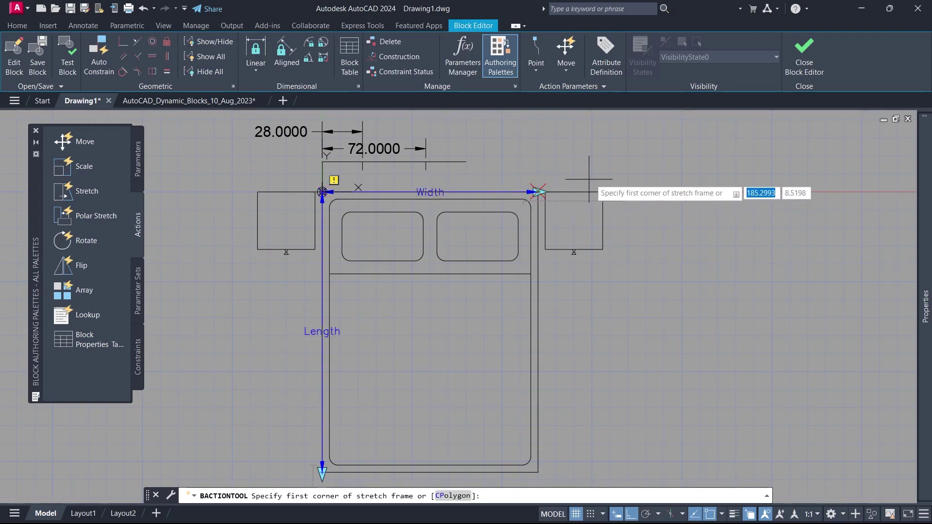
{"action": "left_click", "coordinate": [615, 172]}
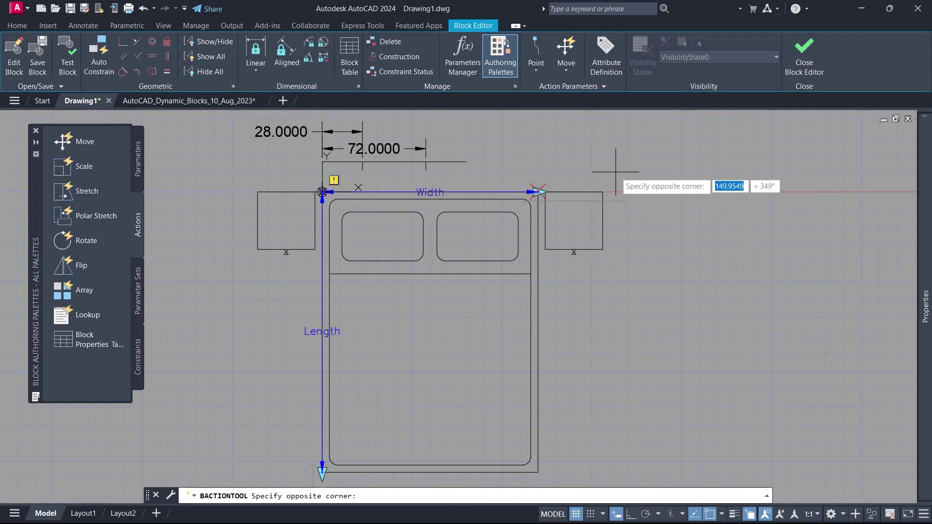
{"action": "left_click", "coordinate": [484, 480]}
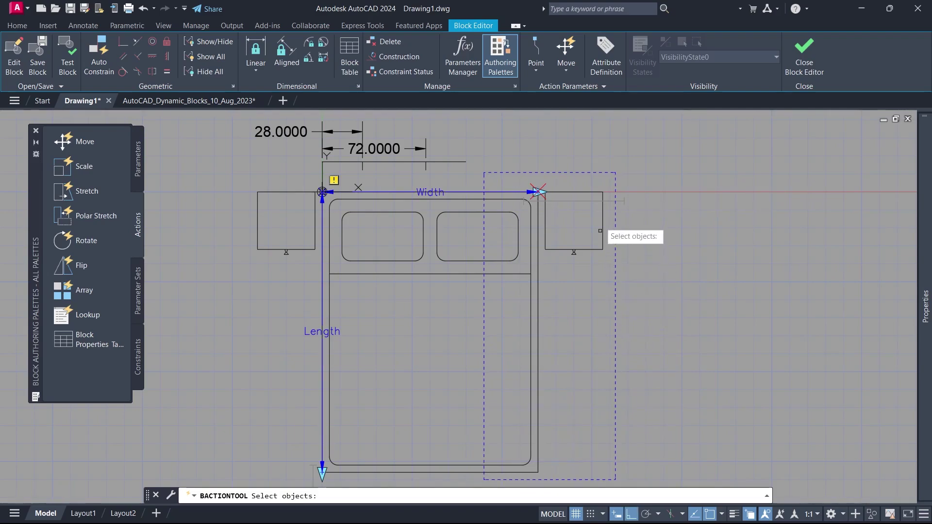
{"action": "left_click", "coordinate": [608, 181]}
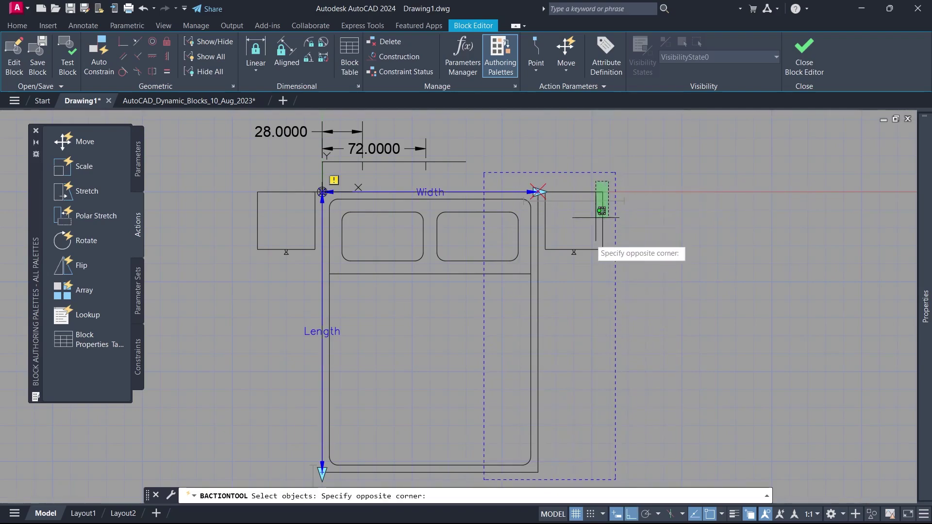
{"action": "left_click", "coordinate": [528, 403]}
{"action": "key", "text": "Return"}
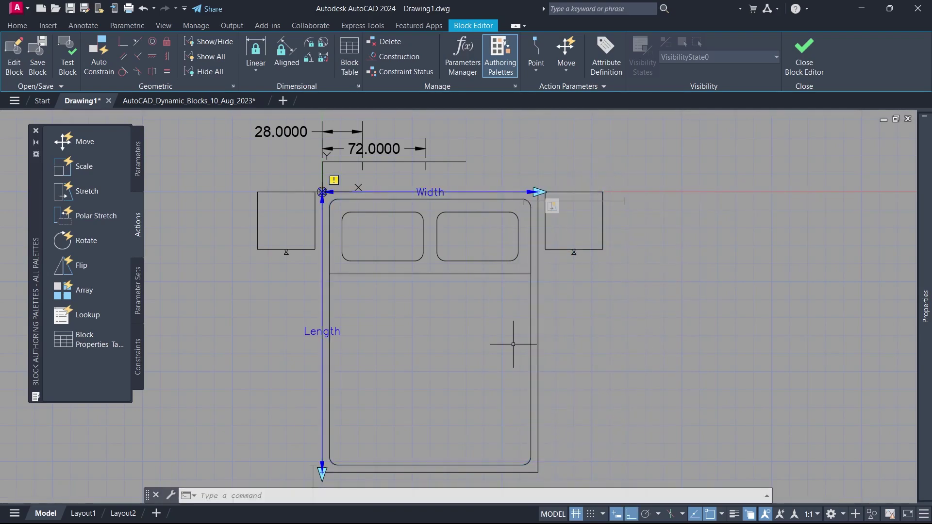
Add another stretch action to the Width parameter's right end, with a frame fully enclosing the right pillow and only that pillow selected
{"action": "key", "text": "Return"}
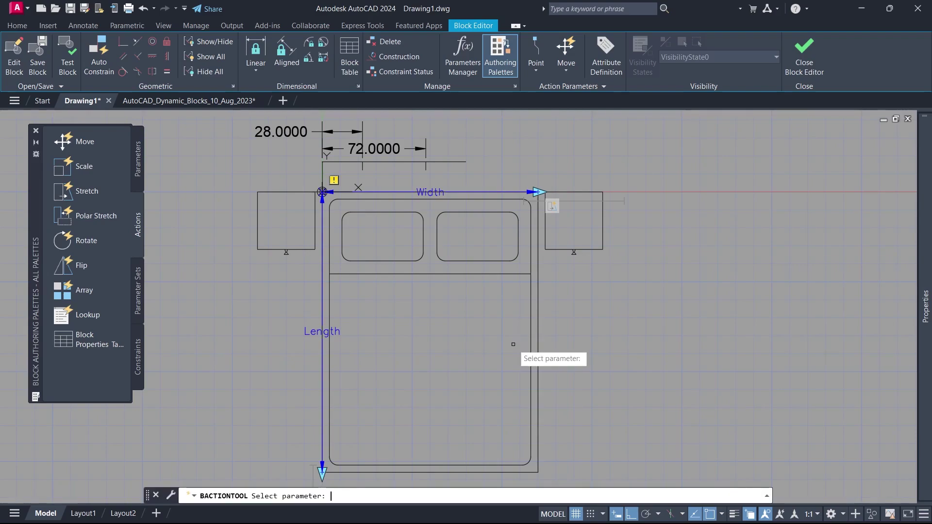
{"action": "left_click", "coordinate": [432, 194]}
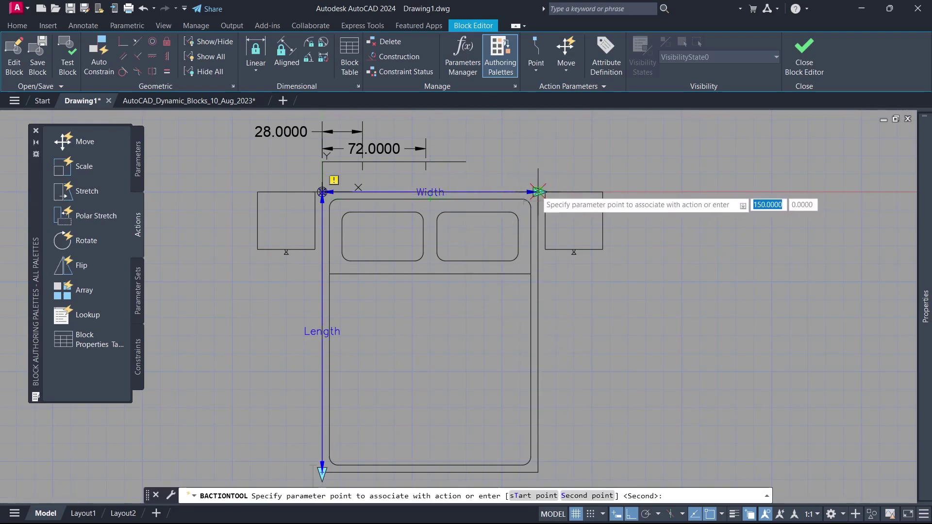
{"action": "left_click", "coordinate": [538, 192]}
{"action": "left_click", "coordinate": [527, 173]}
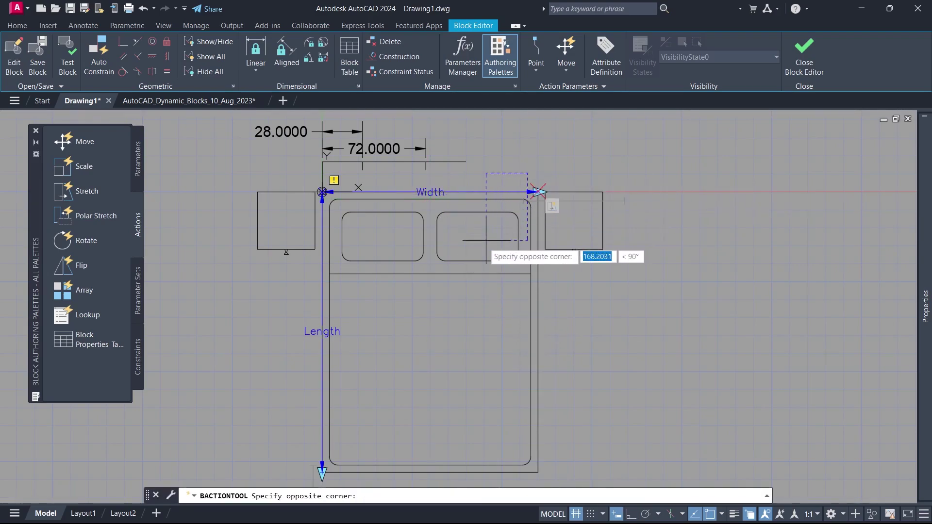
{"action": "left_click", "coordinate": [428, 301]}
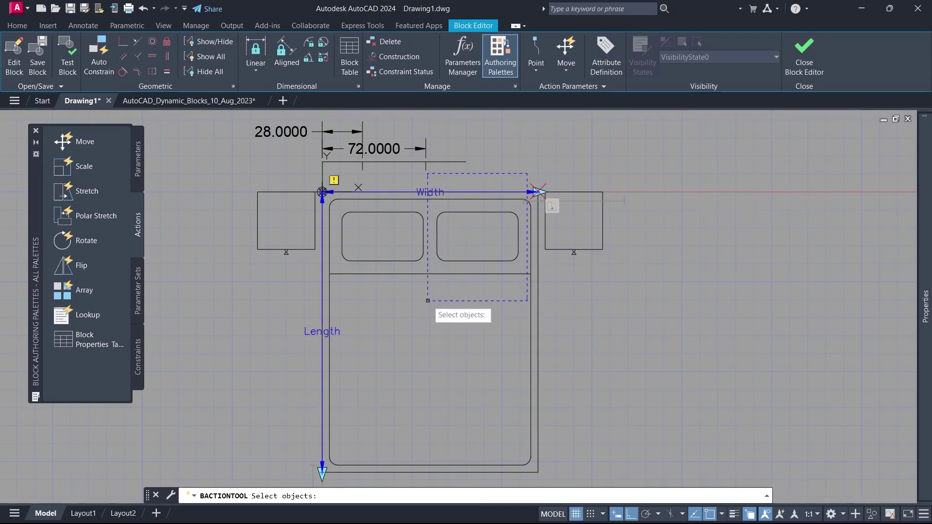
{"action": "left_click", "coordinate": [451, 260]}
{"action": "key", "text": "Return"}
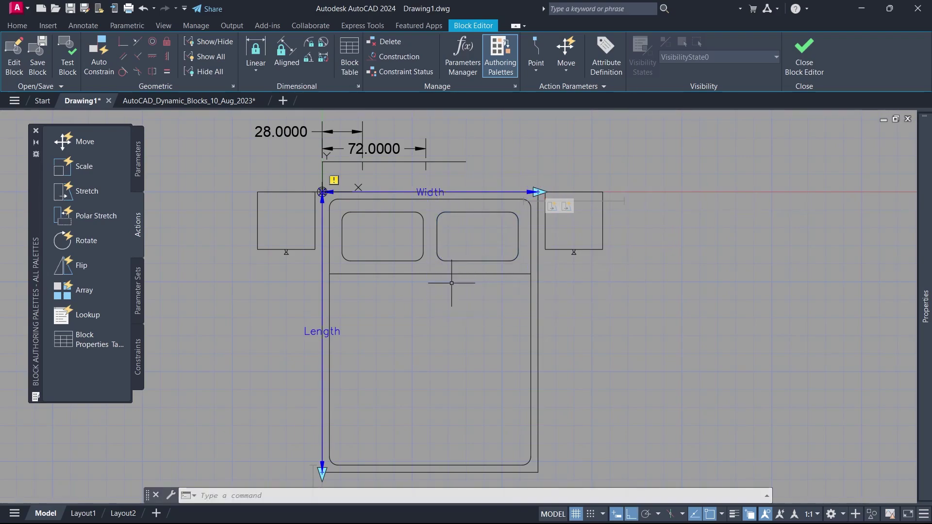
Set the distance multiplier of the right pillow's stretch action to 0.72
{"action": "left_click", "coordinate": [566, 207]}
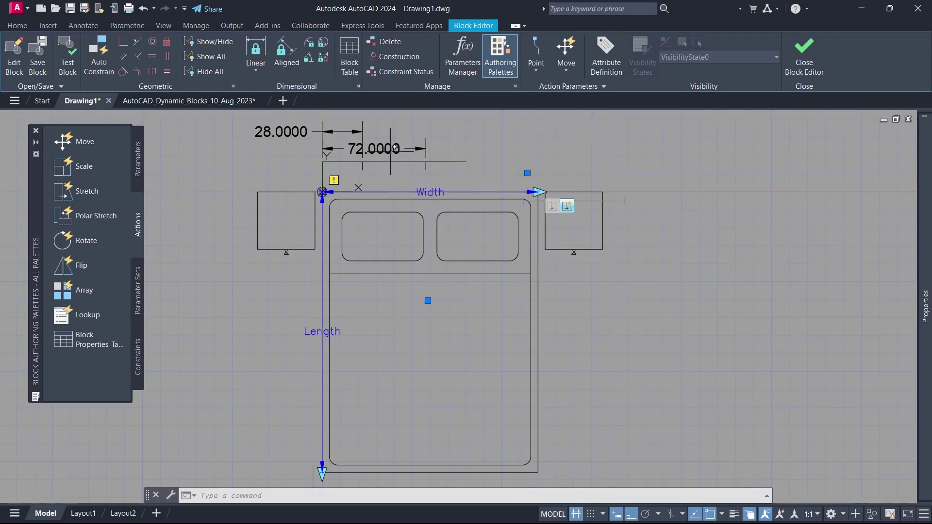
{"action": "mouse_move", "coordinate": [926, 240]}
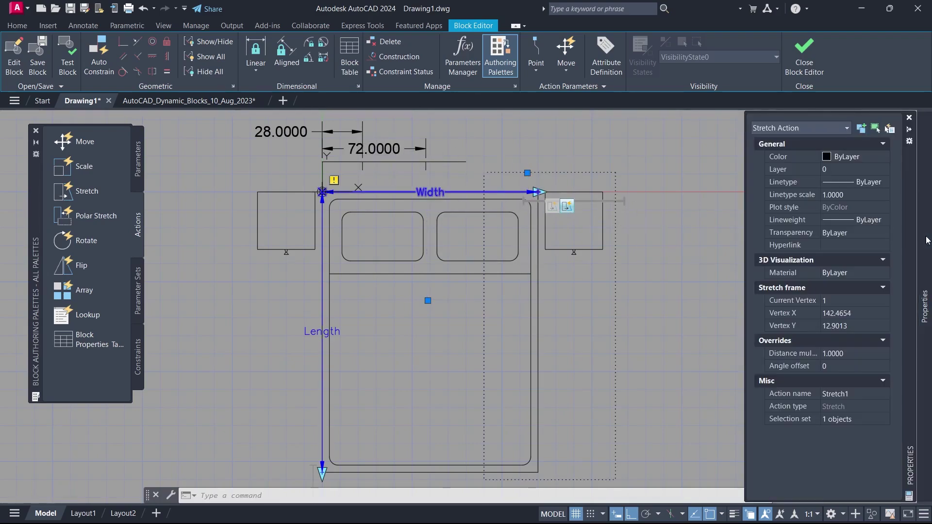
{"action": "left_click", "coordinate": [853, 355]}
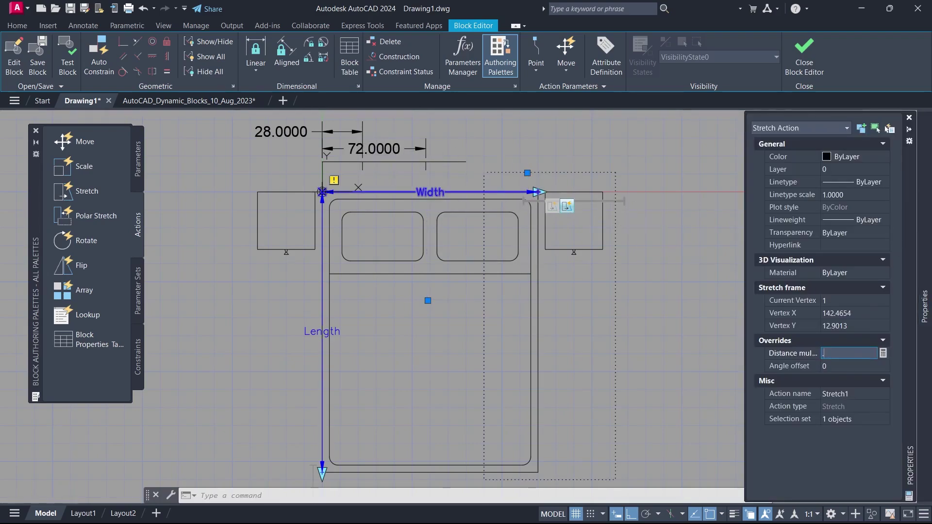
{"action": "type", "text": ".72"}
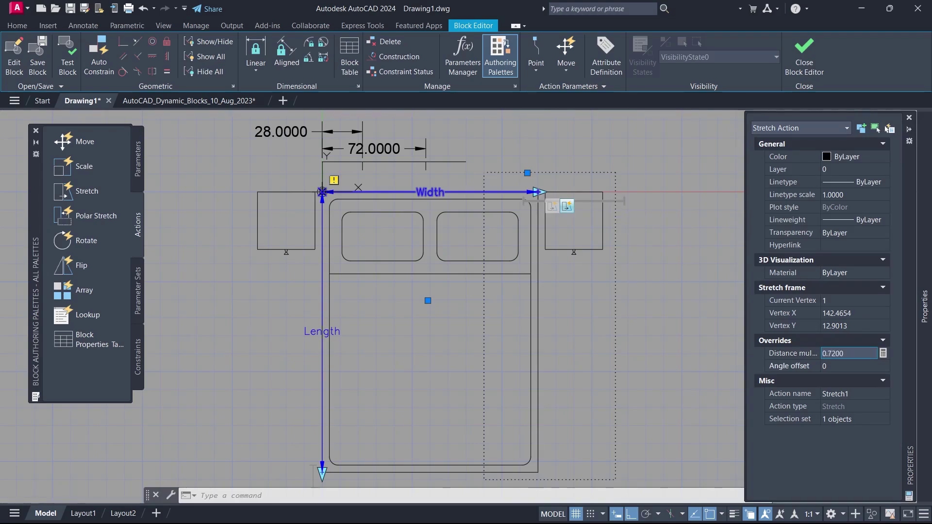
{"action": "key", "text": "Tab"}
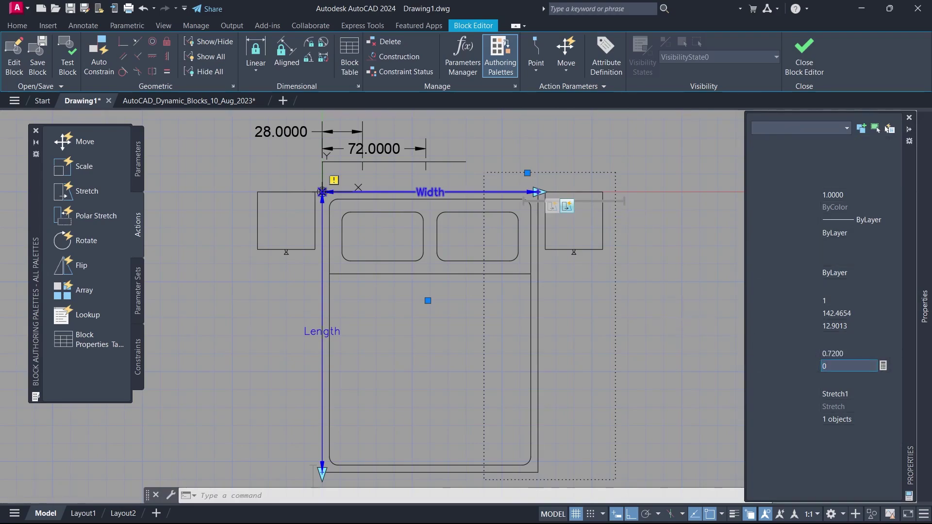
Add a stretch action to the Width parameter's right end, with a frame fully enclosing the left pillow and only that pillow selected
{"action": "left_click", "coordinate": [103, 193]}
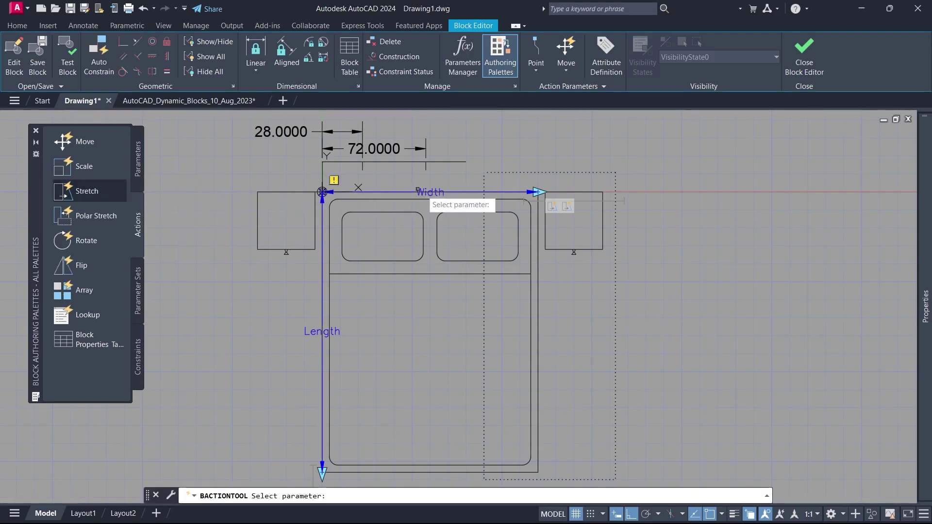
{"action": "left_click", "coordinate": [419, 192]}
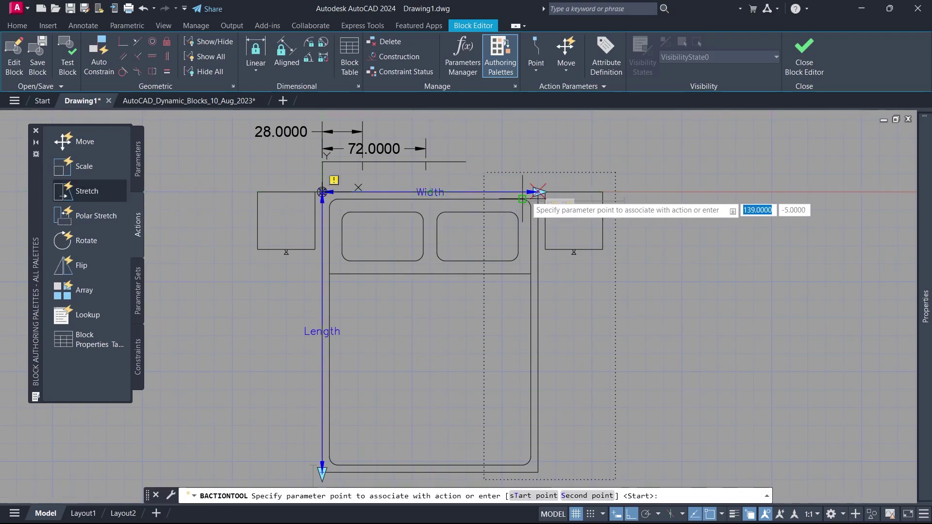
{"action": "left_click", "coordinate": [538, 193]}
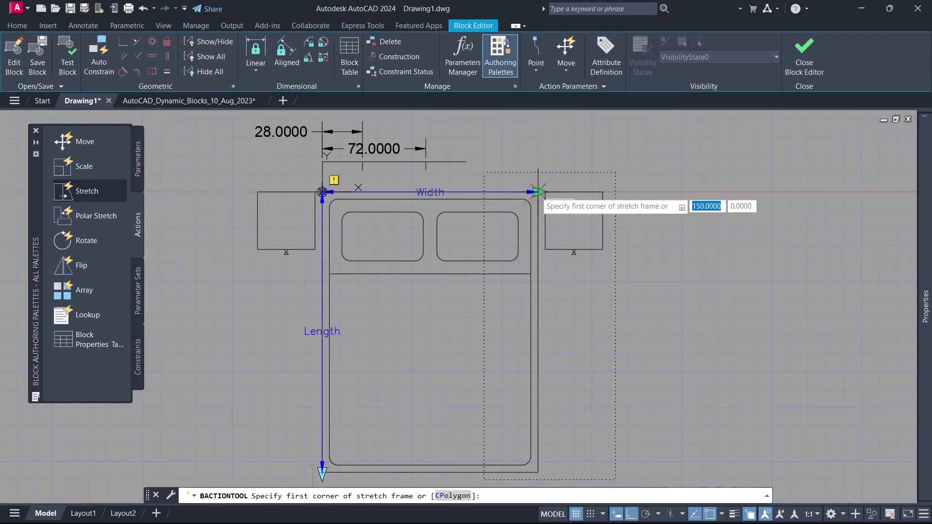
{"action": "left_click", "coordinate": [429, 207]}
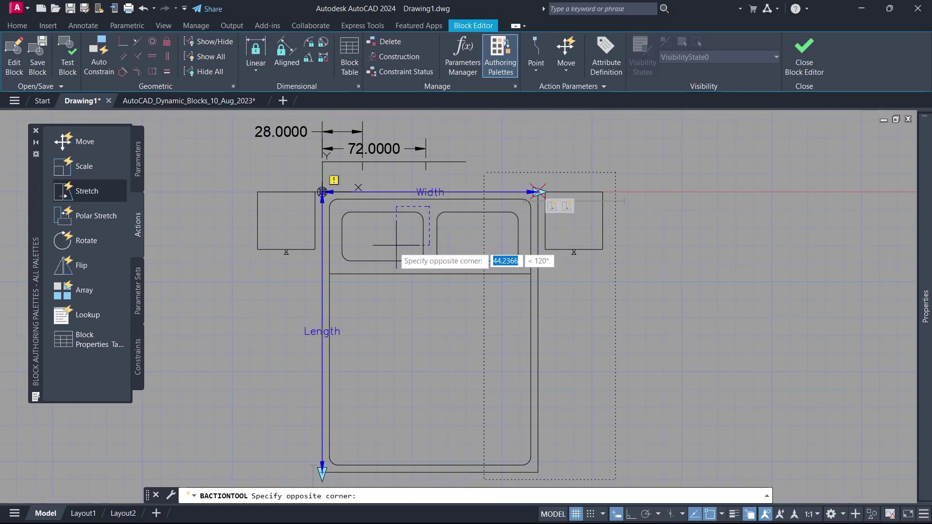
{"action": "left_click", "coordinate": [338, 290]}
{"action": "left_click", "coordinate": [364, 261]}
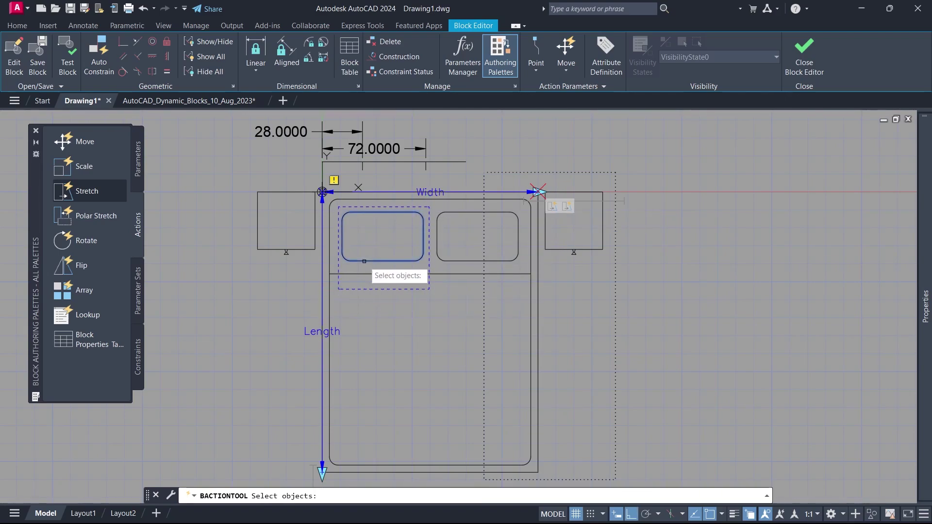
{"action": "key", "text": "Return"}
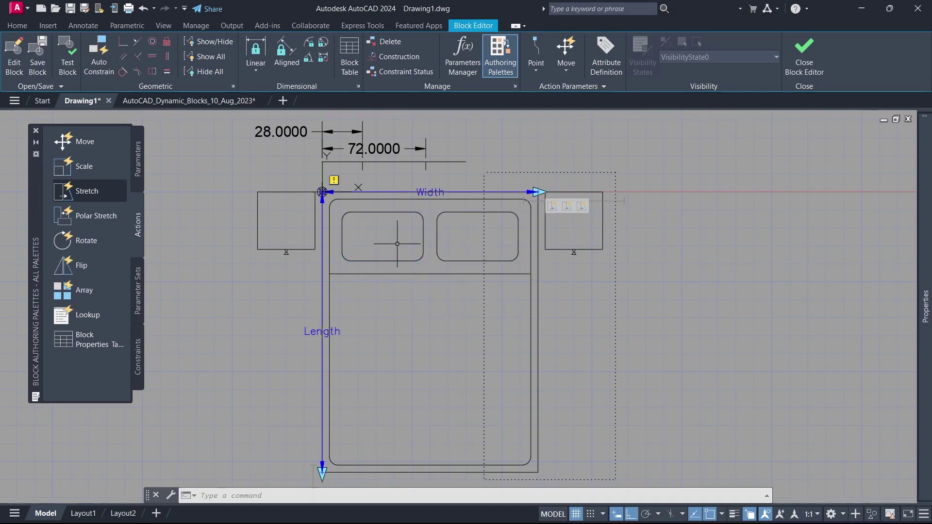
Override the distance multiplier of the left pillow's stretch action, then clear the selection
{"action": "left_click", "coordinate": [581, 213]}
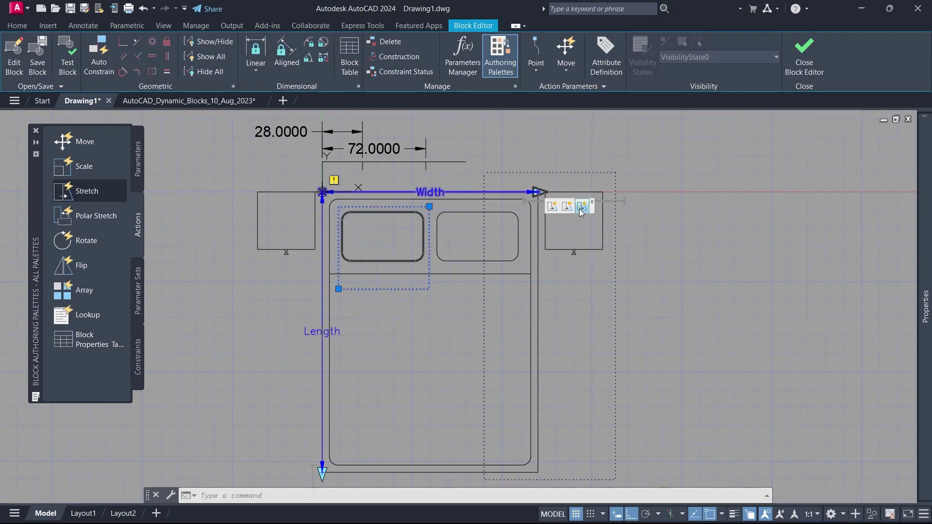
{"action": "mouse_move", "coordinate": [926, 237]}
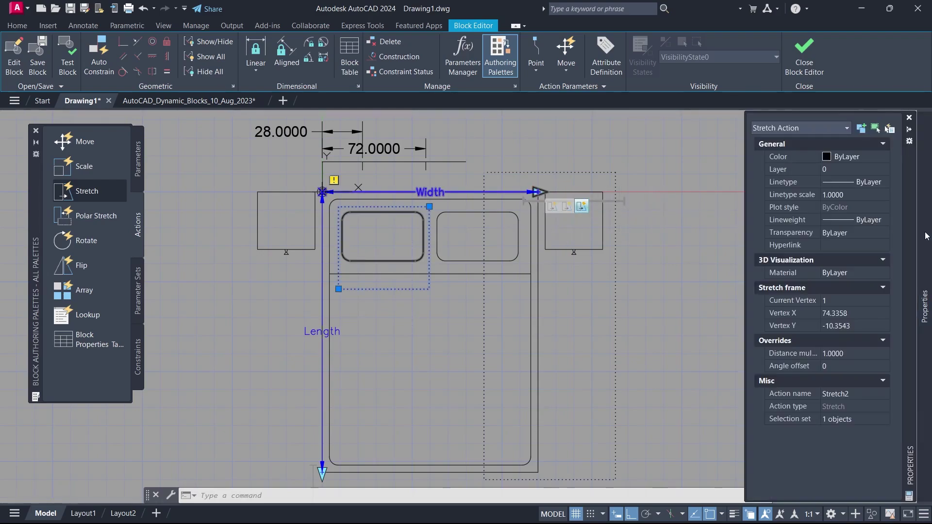
{"action": "left_click", "coordinate": [855, 355]}
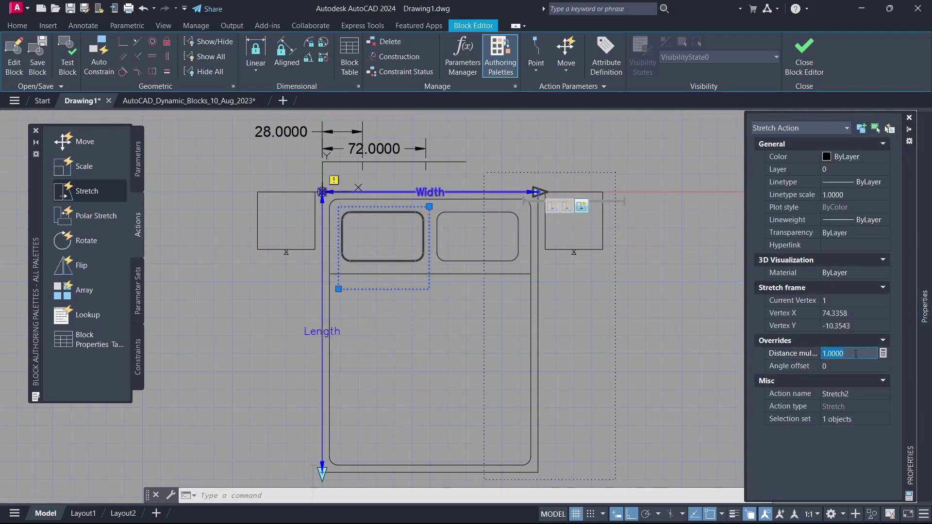
{"action": "key", "text": "Return"}
{"action": "key", "text": "Escape"}
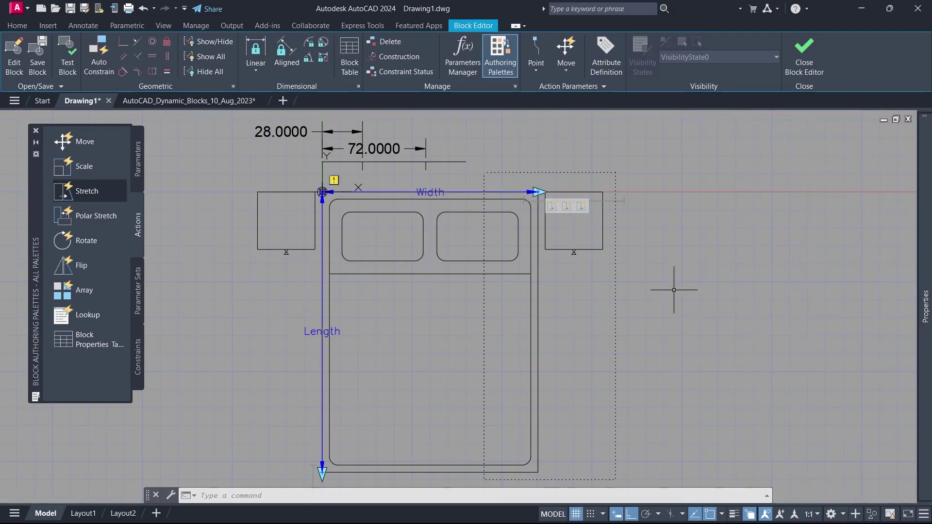
Add a stretch action to the Length parameter's lower end, framing the foot of the bed and selecting the outer bed outline and rounded mattress outline
{"action": "left_click", "coordinate": [104, 193]}
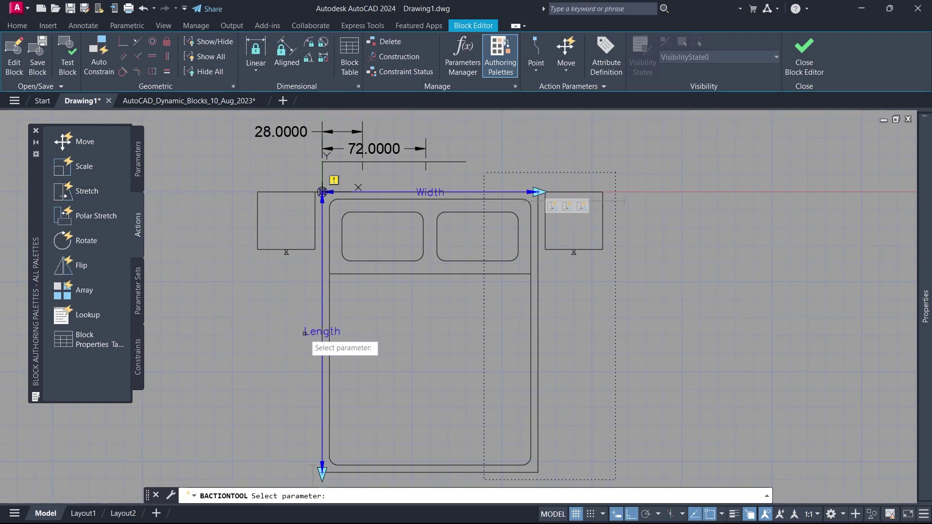
{"action": "left_click", "coordinate": [310, 332]}
{"action": "left_click", "coordinate": [322, 471]}
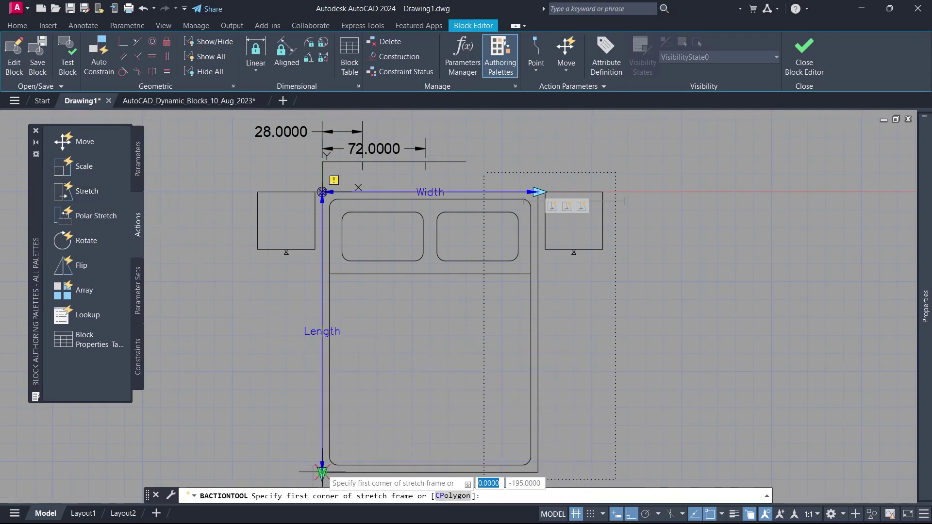
{"action": "left_click", "coordinate": [576, 431]}
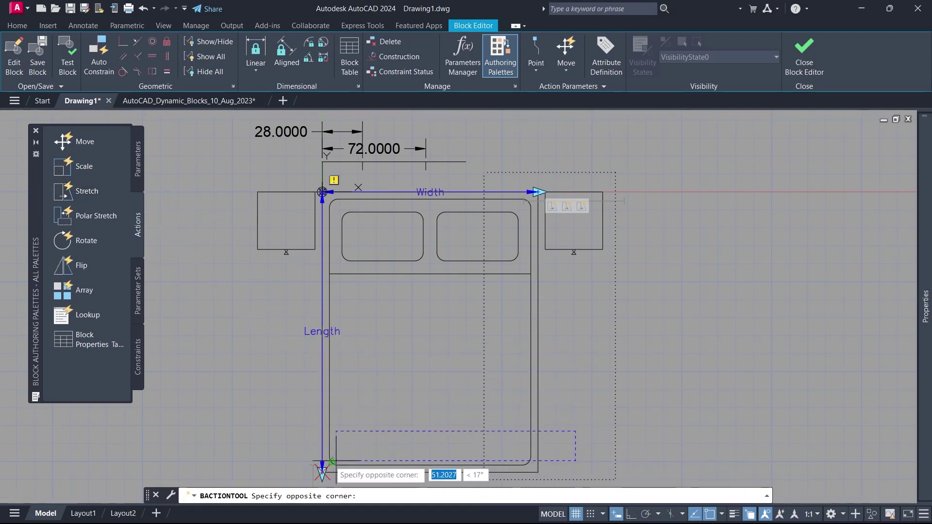
{"action": "left_click", "coordinate": [282, 483]}
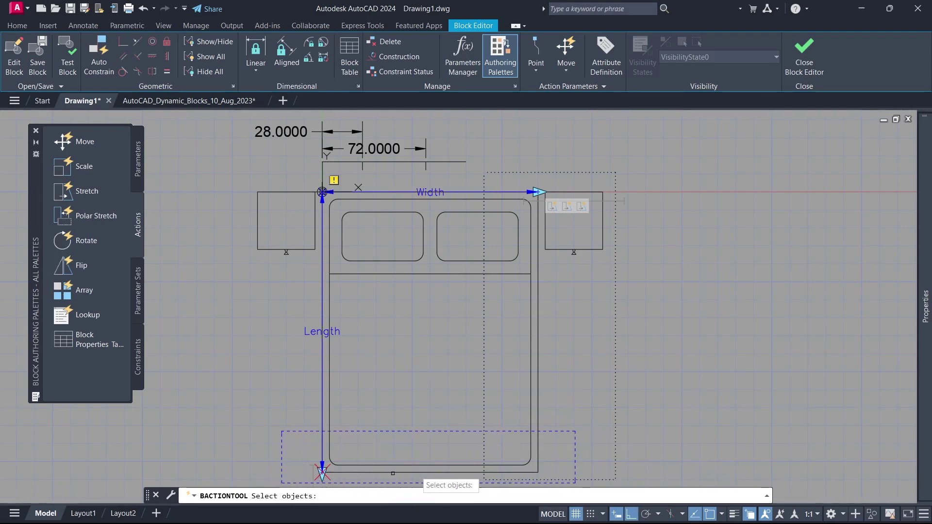
{"action": "left_click", "coordinate": [544, 452]}
{"action": "left_click", "coordinate": [513, 457]}
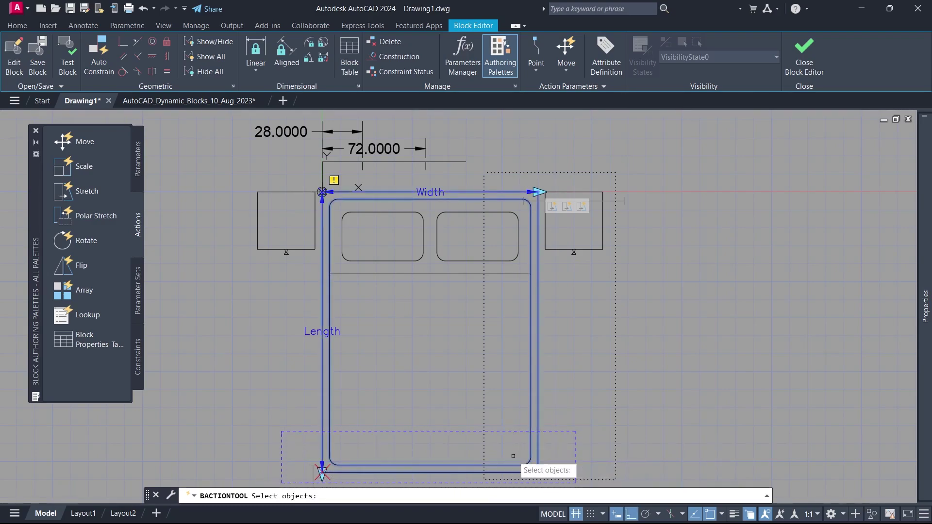
{"action": "key", "text": "Return"}
Delete the two reference dimensions and the helper line above the bed
{"action": "left_click", "coordinate": [449, 121]}
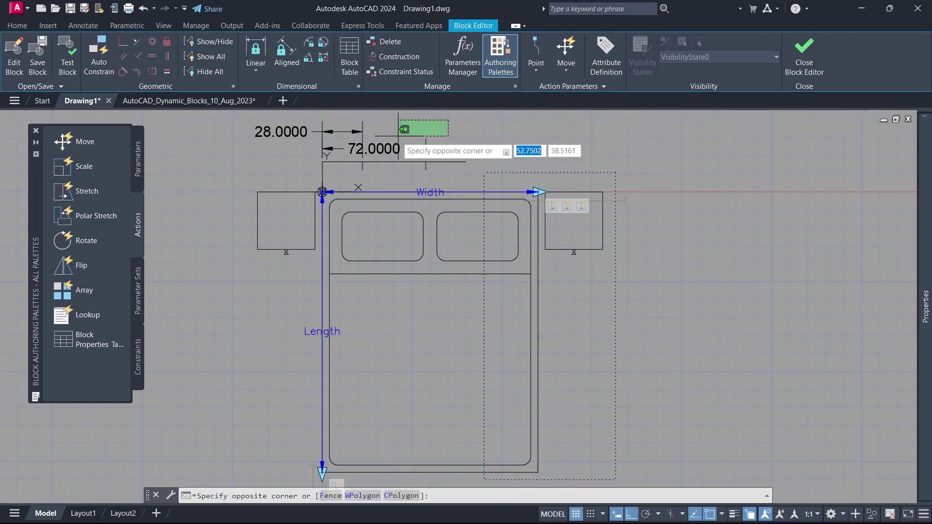
{"action": "left_click", "coordinate": [309, 166]}
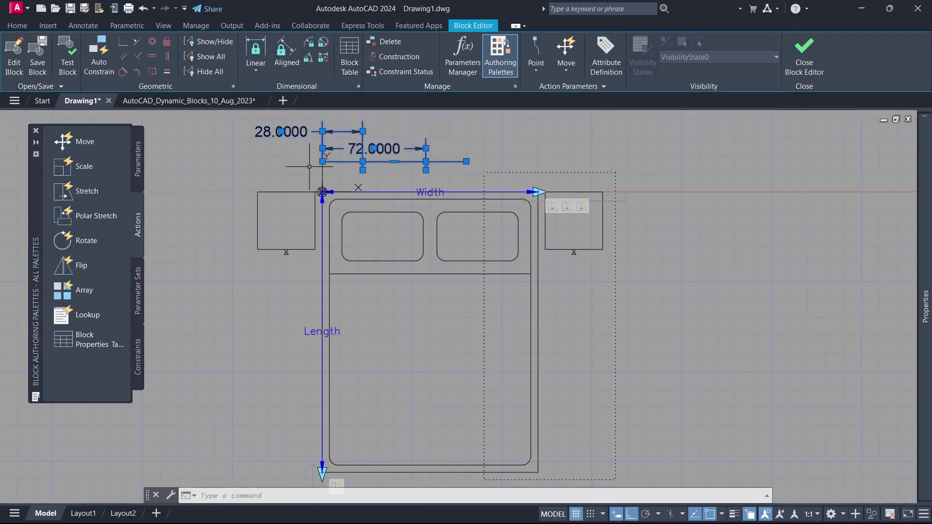
{"action": "key", "text": "Delete"}
Close the block editor and save the changes to Dynamic_Bed_Top_View_1
{"action": "type", "text": "b"}
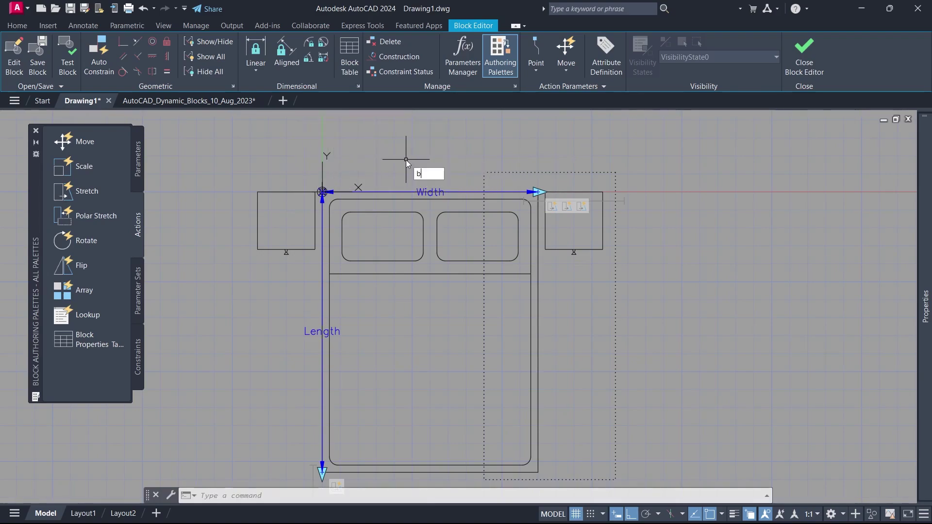
{"action": "type", "text": "c"}
{"action": "key", "text": "Return"}
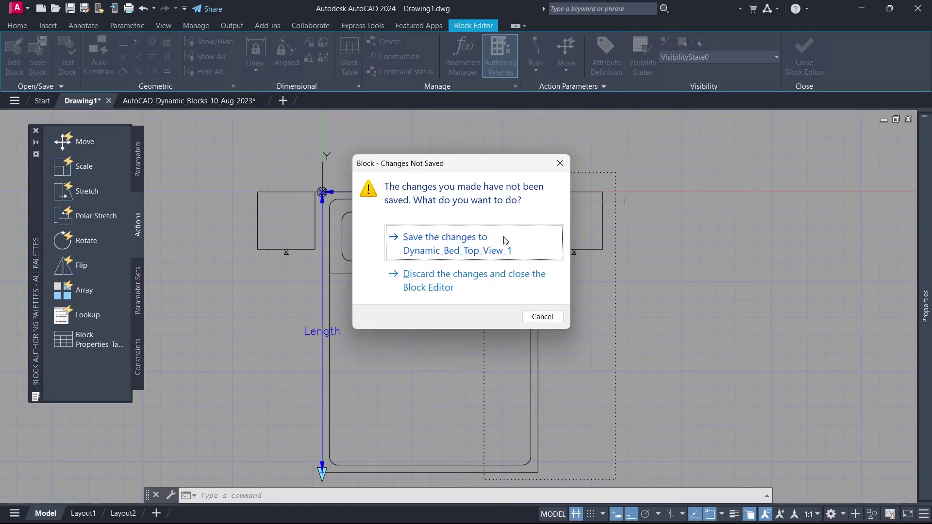
{"action": "left_click", "coordinate": [530, 243]}
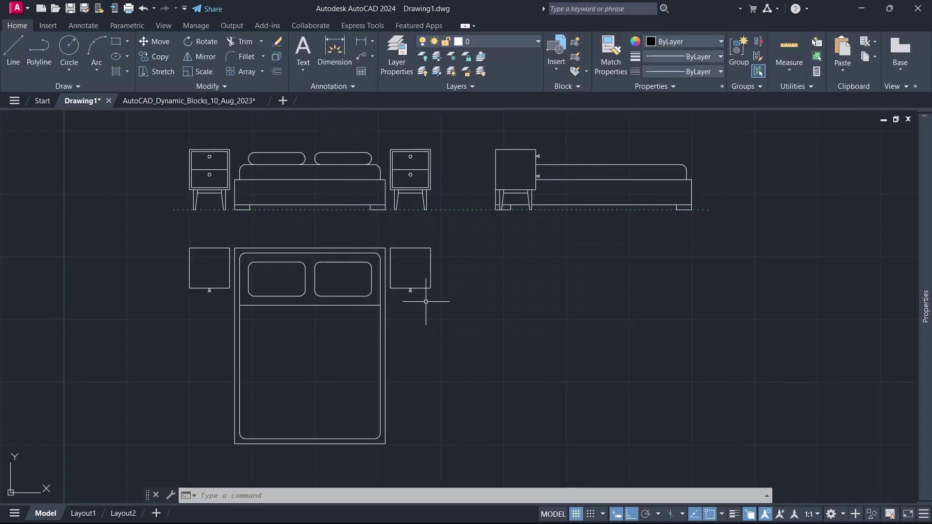
Test the top-view bed block's Width by stretching it to 210 and narrowing it to its minimum
{"action": "left_click", "coordinate": [386, 309]}
{"action": "left_click", "coordinate": [386, 248]}
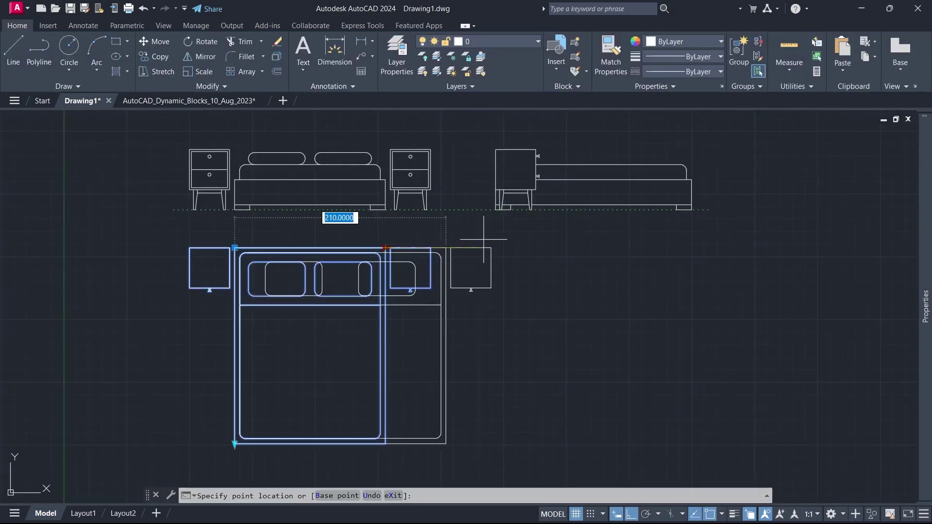
{"action": "left_click", "coordinate": [455, 247]}
{"action": "left_click", "coordinate": [446, 247]}
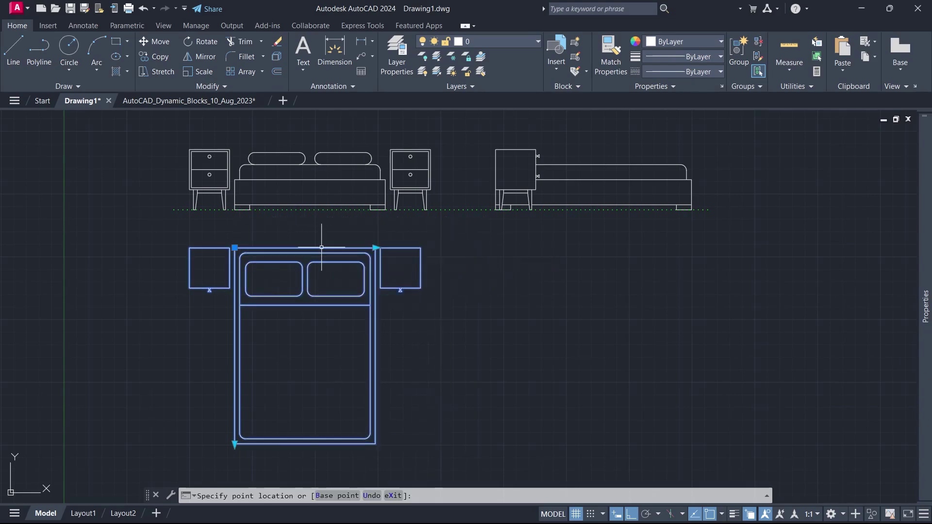
{"action": "left_click", "coordinate": [324, 253]}
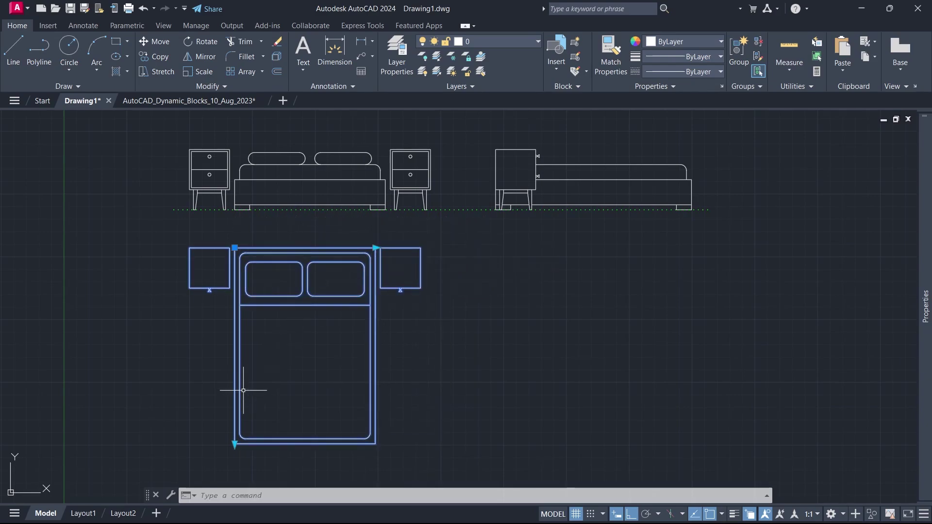
Test the top-view bed block's Length by shortening it at the foot end and extending it downward
{"action": "left_click", "coordinate": [234, 443]}
{"action": "left_click", "coordinate": [224, 394]}
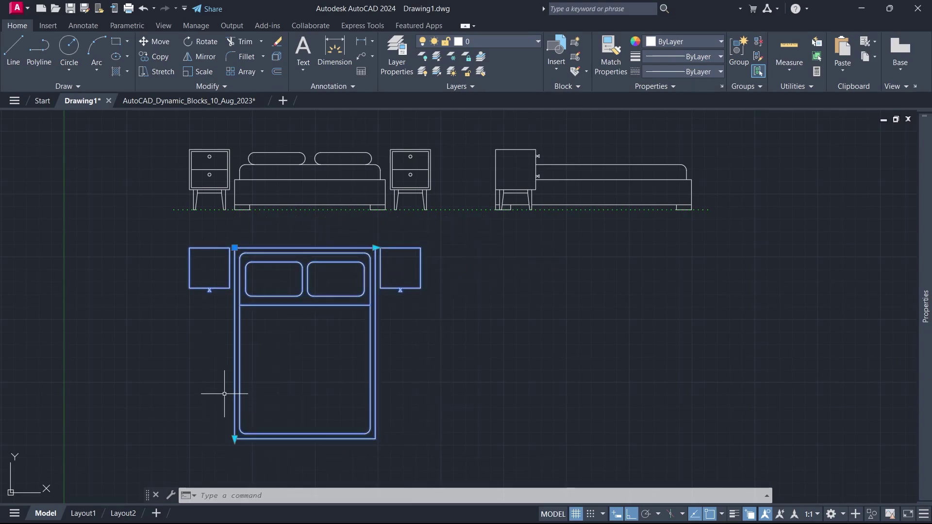
{"action": "left_click", "coordinate": [233, 438]}
{"action": "left_click", "coordinate": [216, 467]}
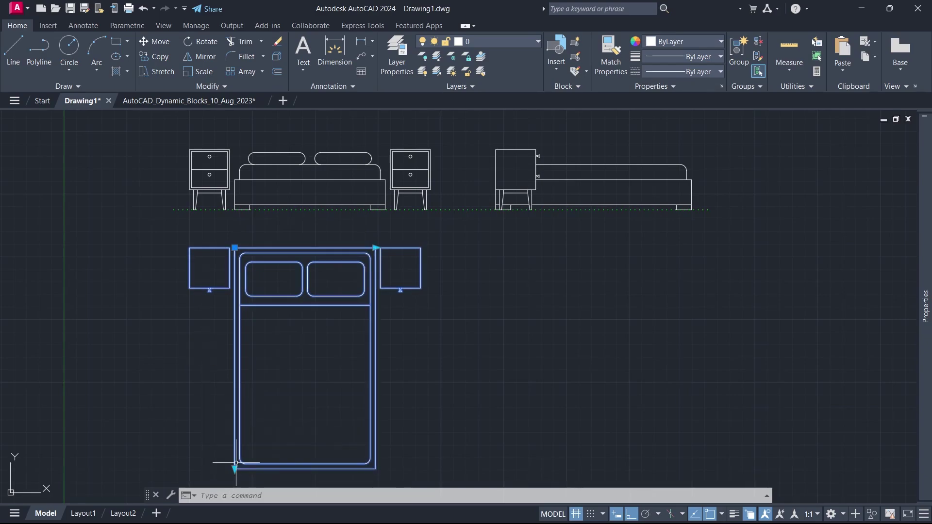
Stretch the top-view bed block's width to 210, and reset the block to its default size
{"action": "left_click", "coordinate": [376, 248]}
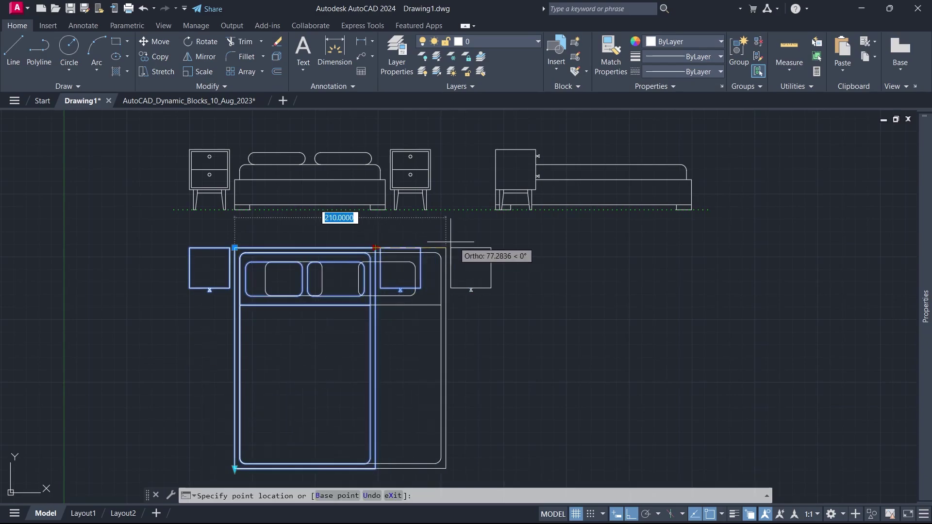
{"action": "left_click", "coordinate": [473, 242]}
{"action": "type", "text": "u"}
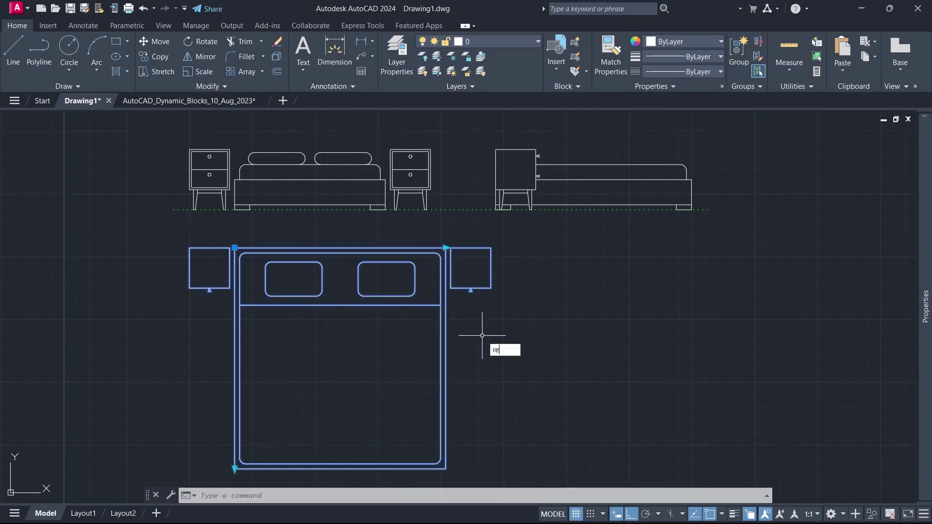
{"action": "key", "text": "Return"}
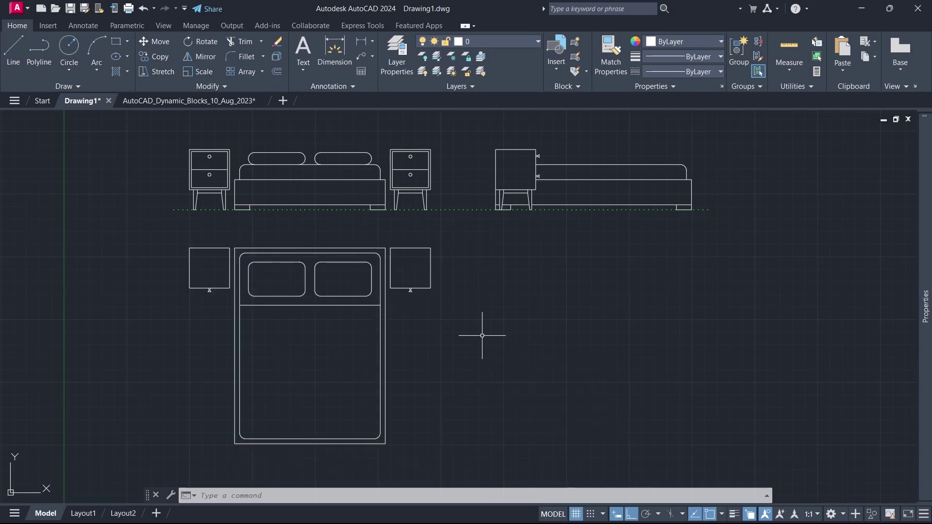
Define block Dynamic_Bed_Front_View_! from the front-view bed and both nightstands, with its base point at the bed's lower-left corner, and open it for editing
{"action": "type", "text": "b"}
{"action": "key", "text": "Return"}
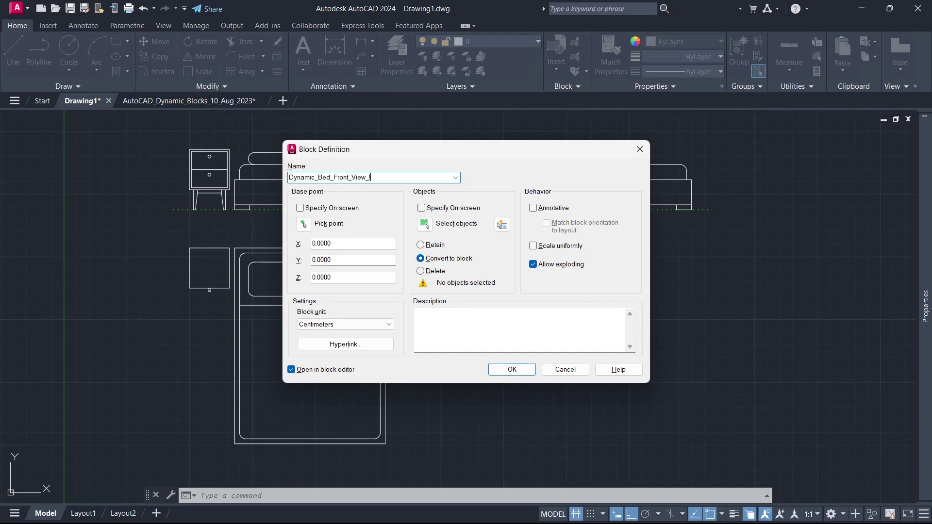
{"action": "left_click", "coordinate": [423, 225]}
{"action": "left_click", "coordinate": [175, 129]}
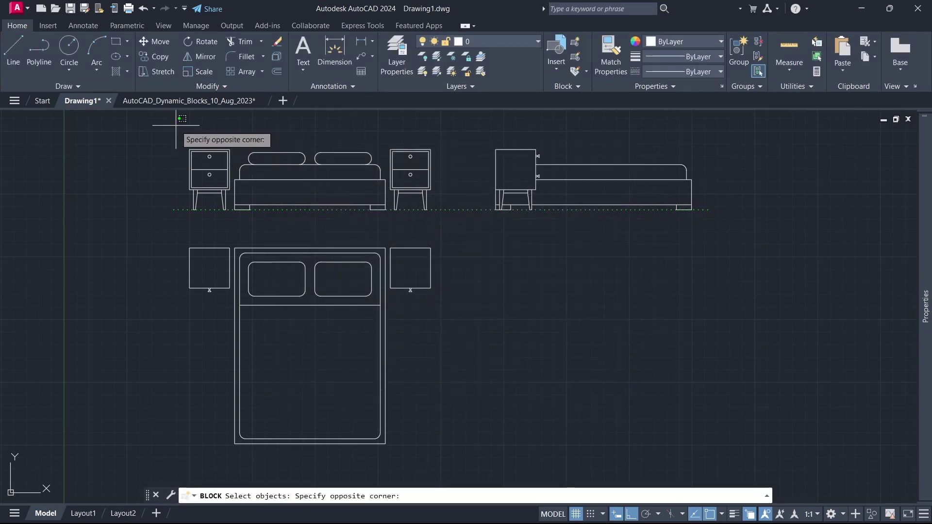
{"action": "left_click", "coordinate": [452, 234]}
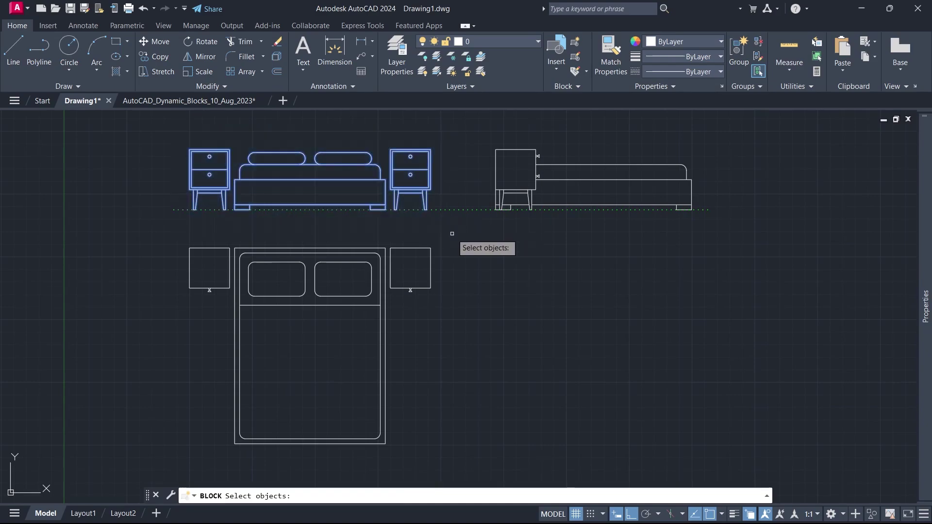
{"action": "key", "text": "Return"}
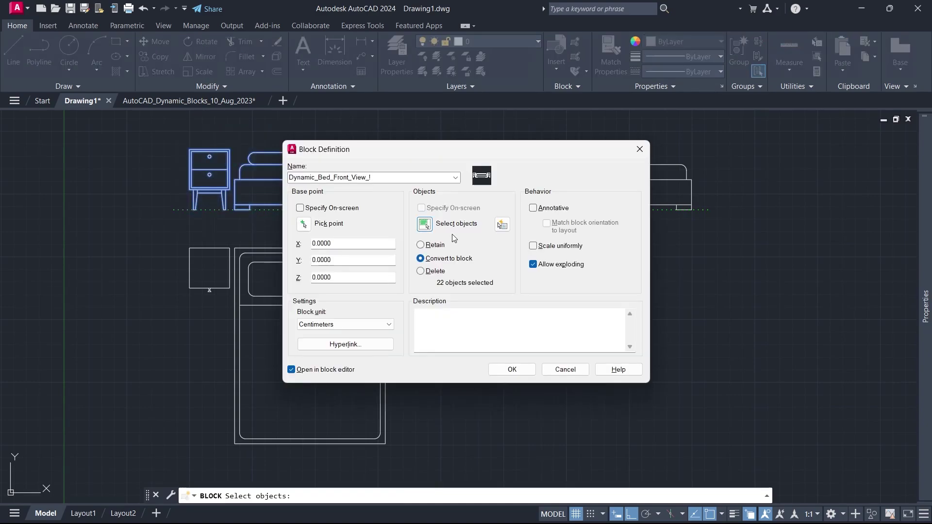
{"action": "left_click", "coordinate": [303, 224]}
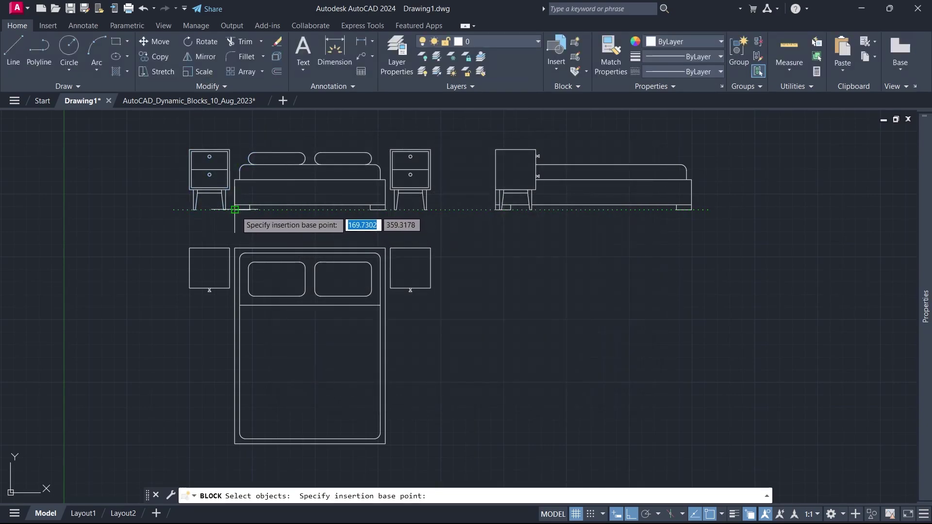
{"action": "left_click", "coordinate": [235, 209]}
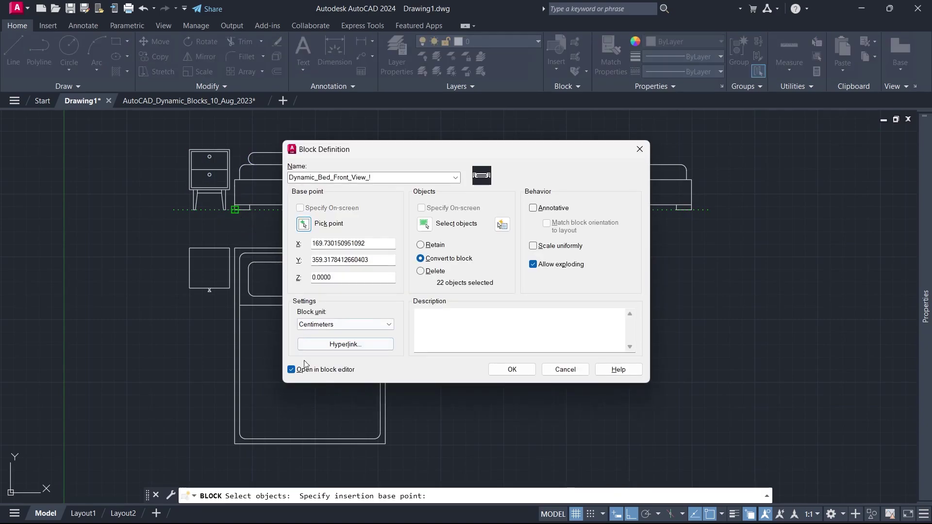
{"action": "left_click", "coordinate": [510, 370]}
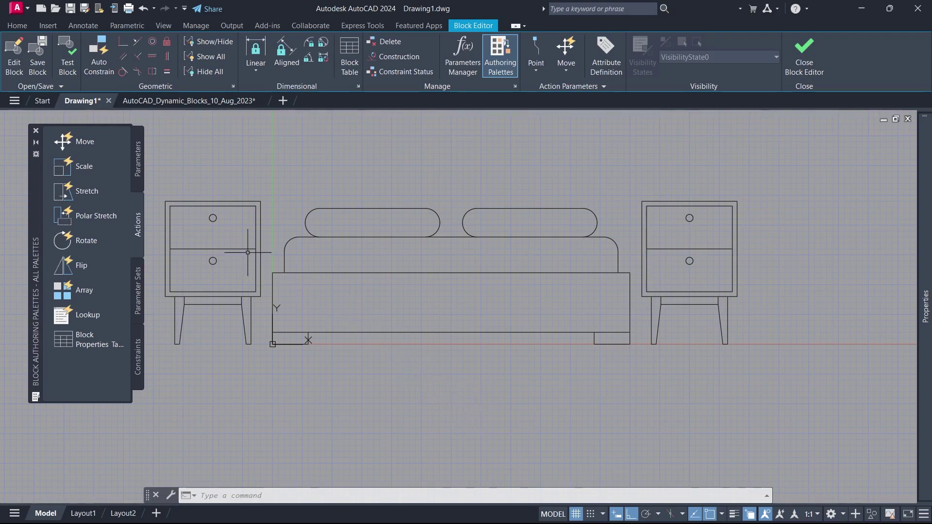
Add a Basepoint parameter at the lower-left corner of the front-view bed
{"action": "left_click", "coordinate": [137, 183]}
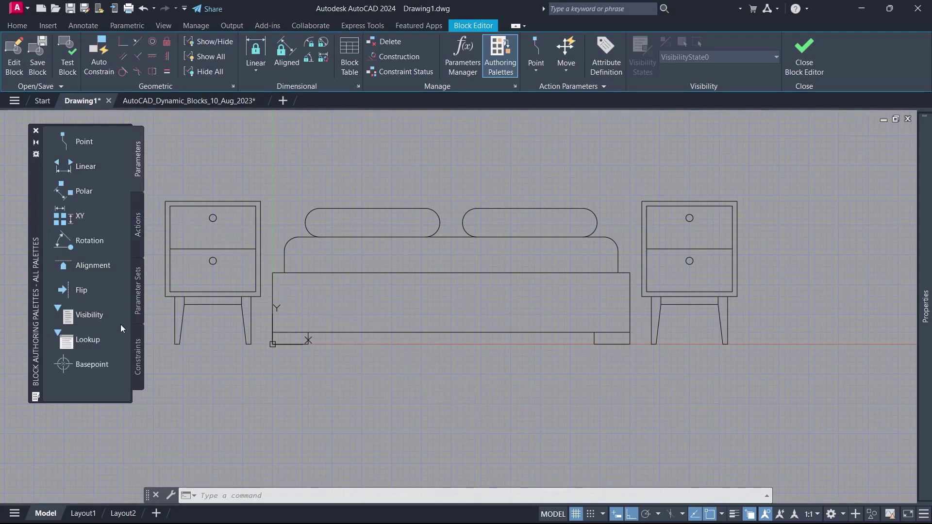
{"action": "left_click", "coordinate": [116, 361]}
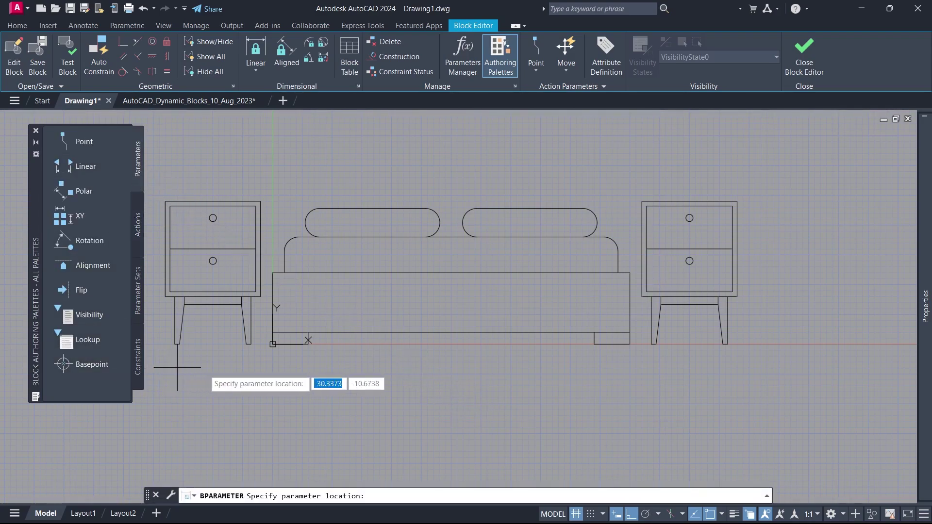
{"action": "left_click", "coordinate": [272, 344]}
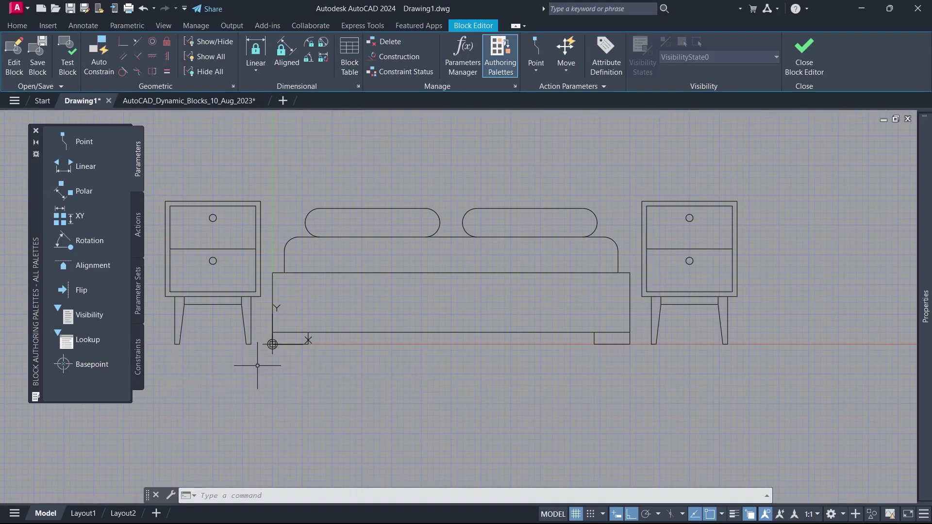
Add a linear parameter across the full width of the bed frame and set its grip display to 1
{"action": "left_click", "coordinate": [107, 168]}
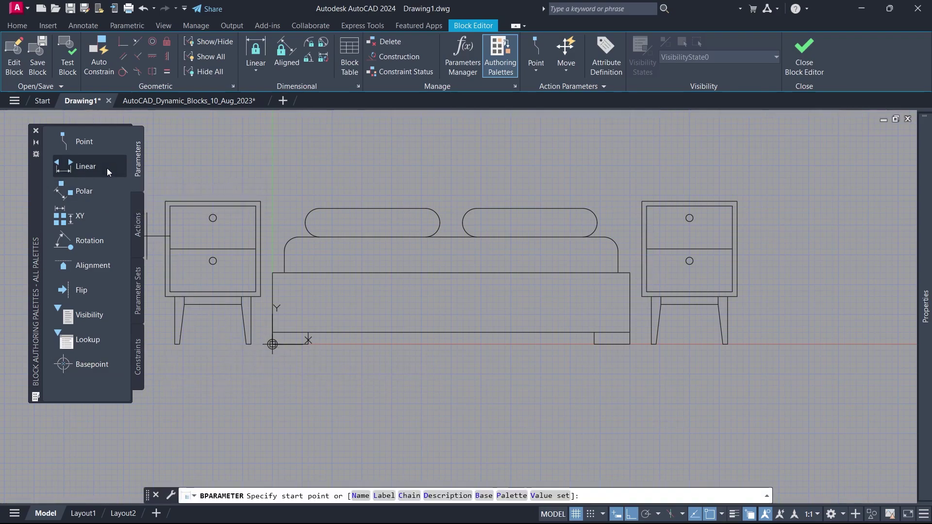
{"action": "left_click", "coordinate": [272, 302]}
{"action": "left_click", "coordinate": [629, 302]}
{"action": "left_click", "coordinate": [629, 303]}
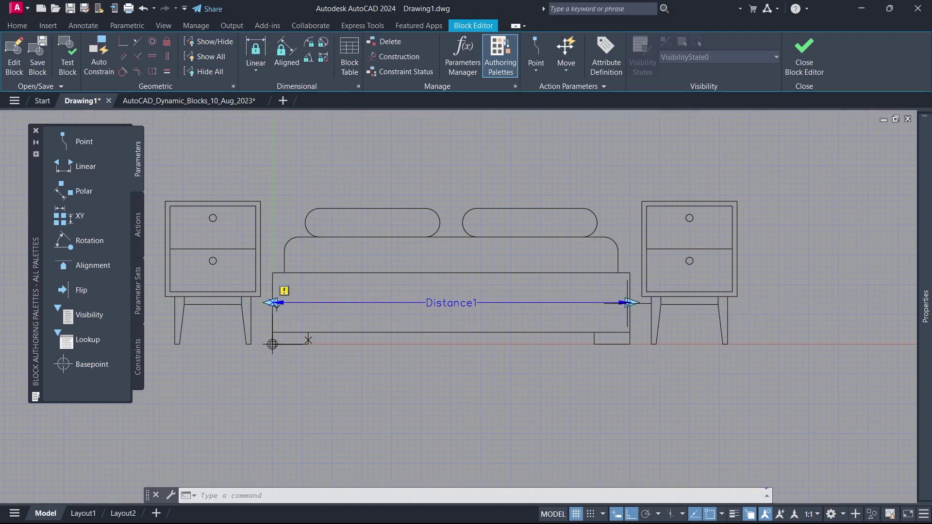
{"action": "left_click", "coordinate": [469, 305]}
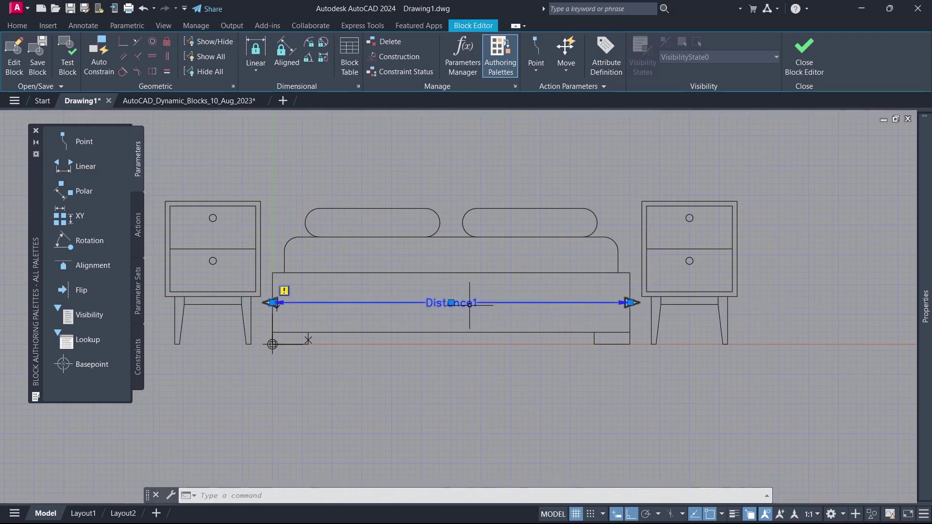
{"action": "right_click", "coordinate": [470, 304]}
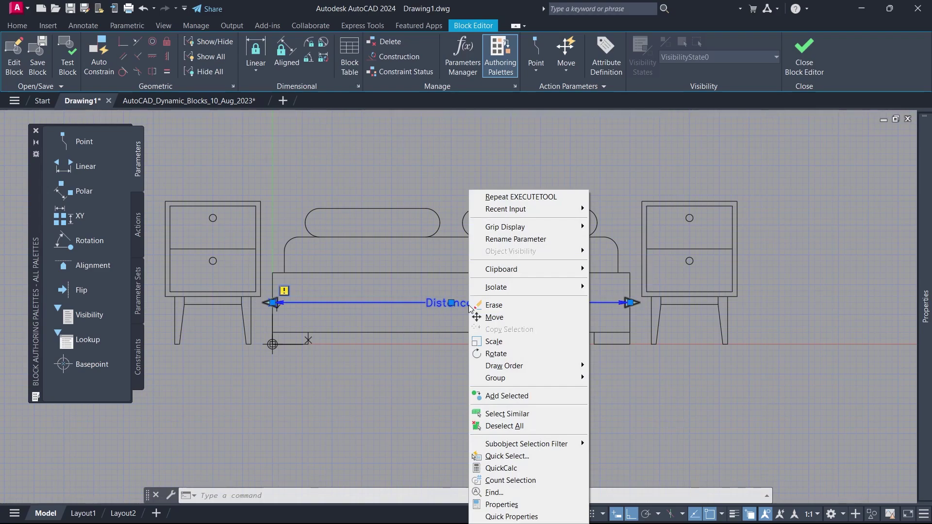
{"action": "mouse_move", "coordinate": [476, 229]}
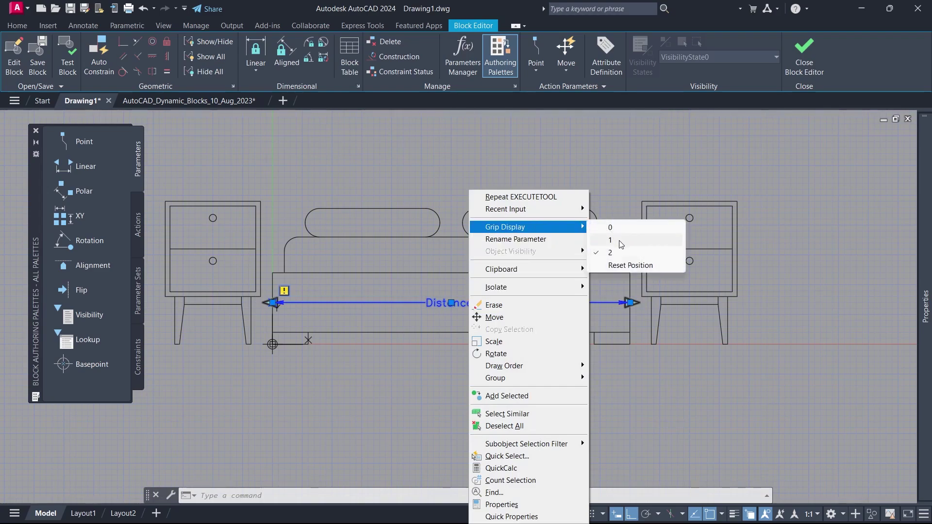
{"action": "left_click", "coordinate": [621, 242]}
Rename the bed frame's linear parameter to Width
{"action": "left_click", "coordinate": [459, 304]}
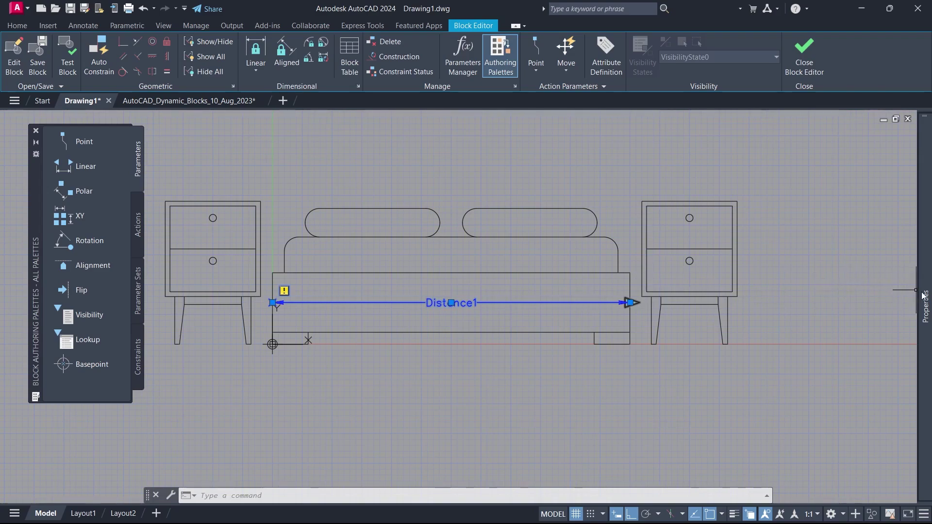
{"action": "mouse_move", "coordinate": [924, 297]}
{"action": "left_click", "coordinate": [869, 300]}
{"action": "type", "text": "Width"}
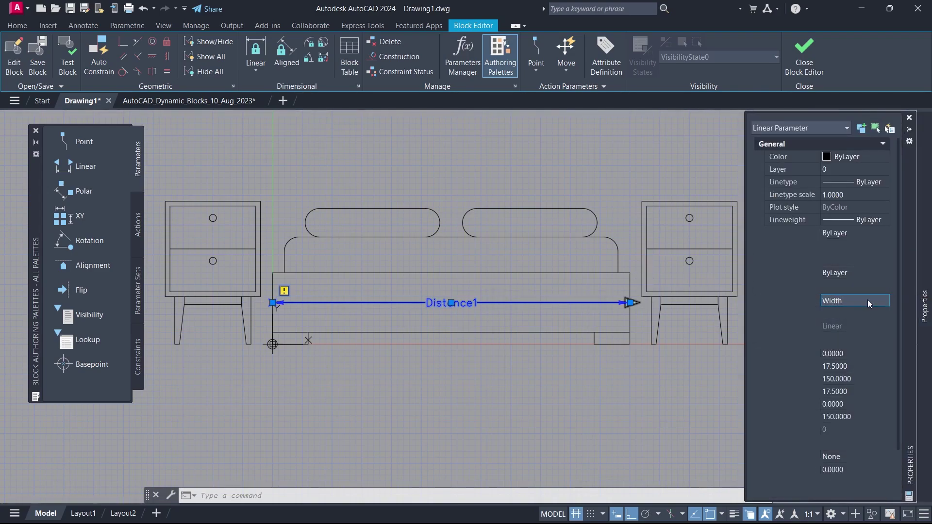
{"action": "key", "text": "Tab"}
Set the Width parameter's minimum distance to 140 and maximum distance to 210, and clear the selection
{"action": "scroll", "coordinate": [900, 308], "scroll_direction": "down", "scroll_amount": 1}
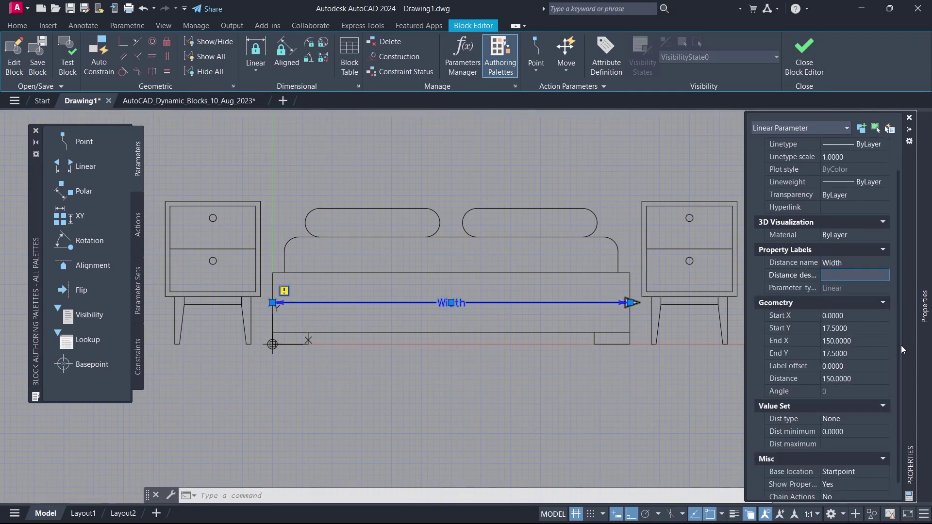
{"action": "left_click", "coordinate": [855, 433]}
{"action": "type", "text": "140"}
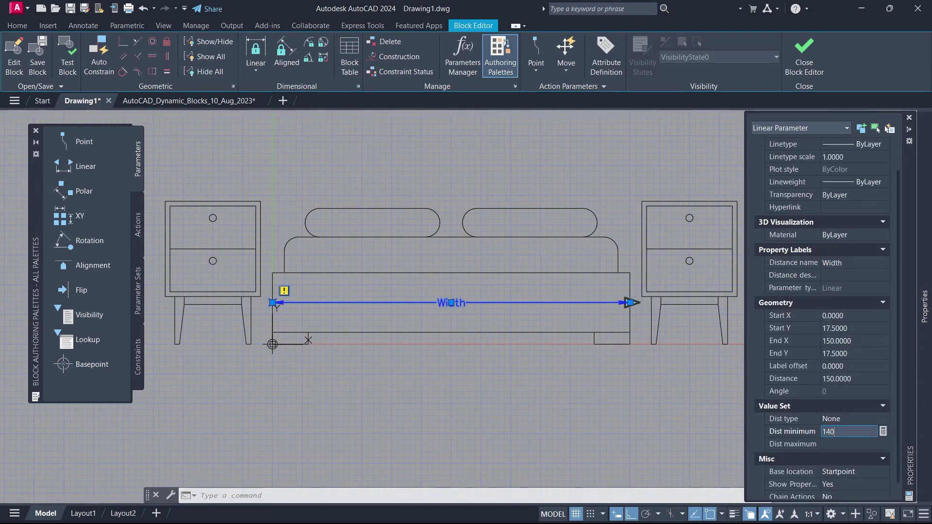
{"action": "key", "text": "Tab"}
{"action": "type", "text": "210"}
{"action": "key", "text": "Return"}
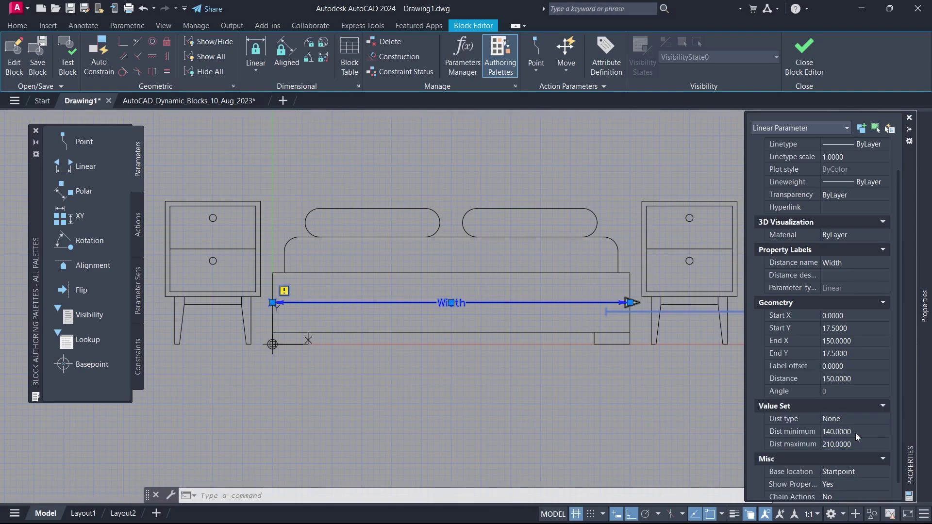
{"action": "key", "text": "Escape"}
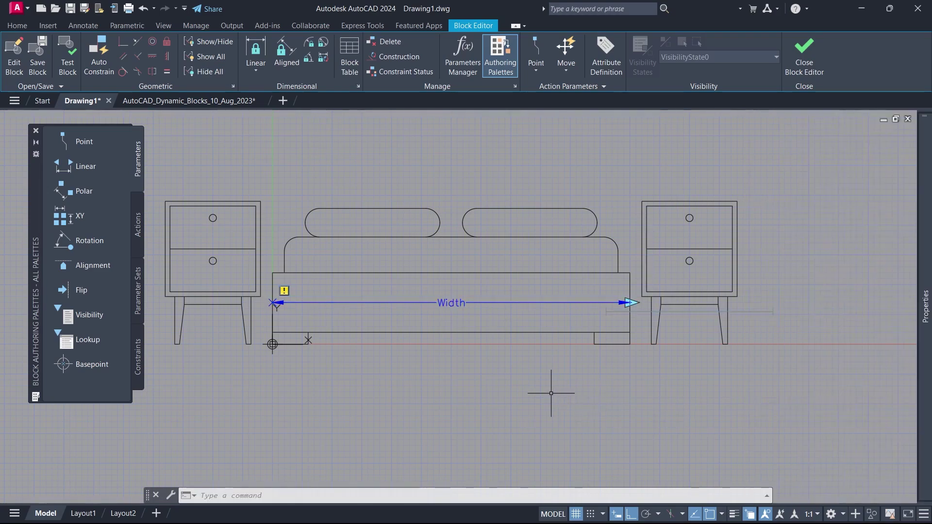
Add a Stretch action to the Width parameter's end point, framing the bed's right end and including the bed parts and right nightstand
{"action": "left_click", "coordinate": [137, 203]}
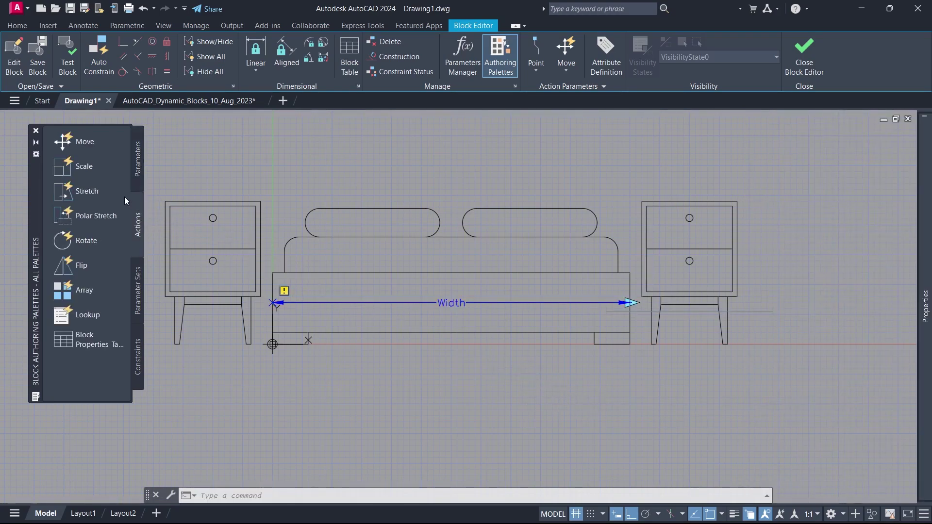
{"action": "left_click", "coordinate": [113, 190]}
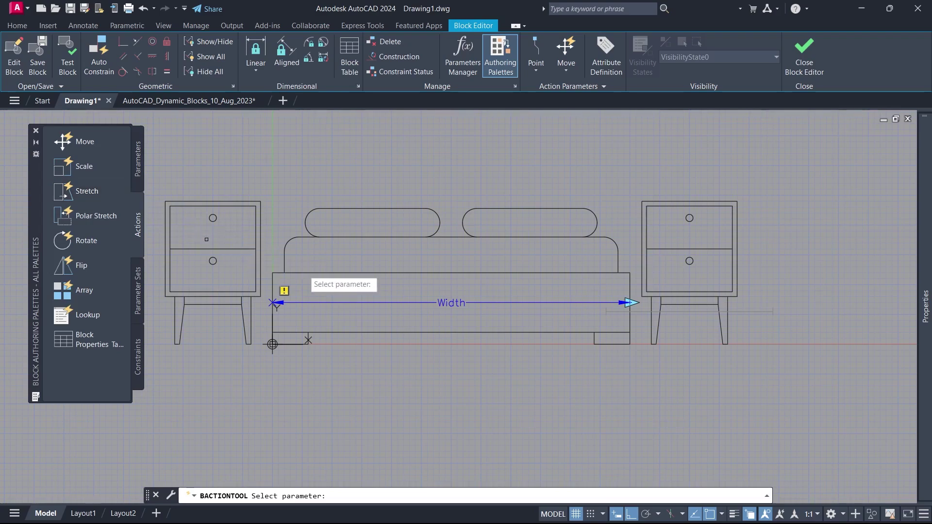
{"action": "left_click", "coordinate": [459, 300]}
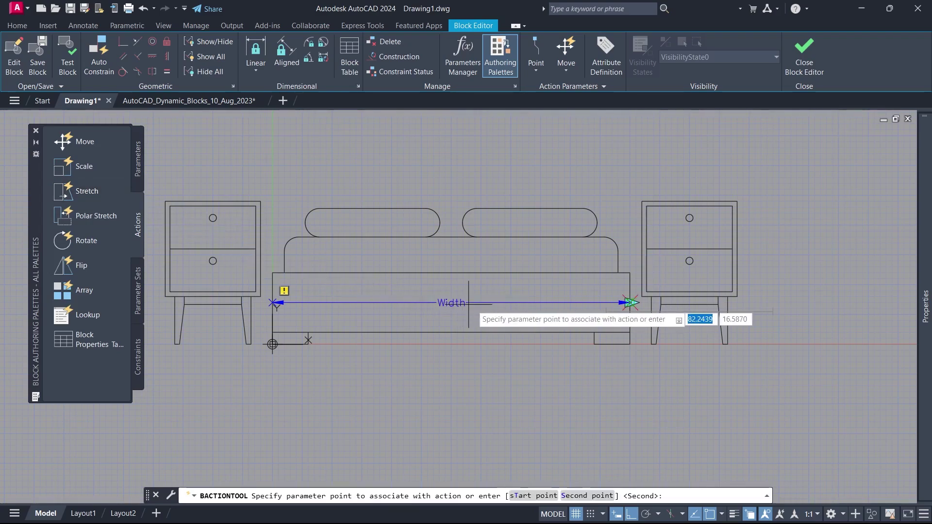
{"action": "left_click", "coordinate": [630, 302]}
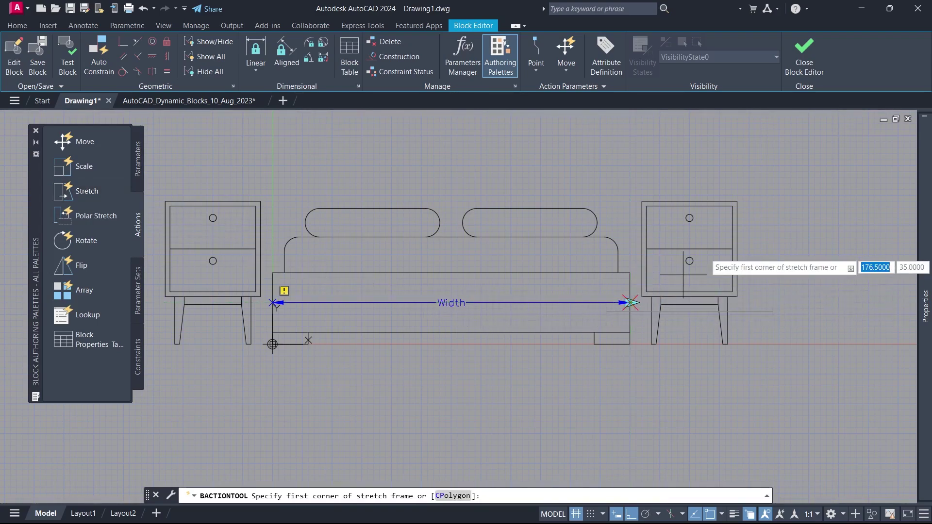
{"action": "left_click", "coordinate": [761, 172]}
{"action": "left_click", "coordinate": [546, 373]}
{"action": "left_click", "coordinate": [751, 188]}
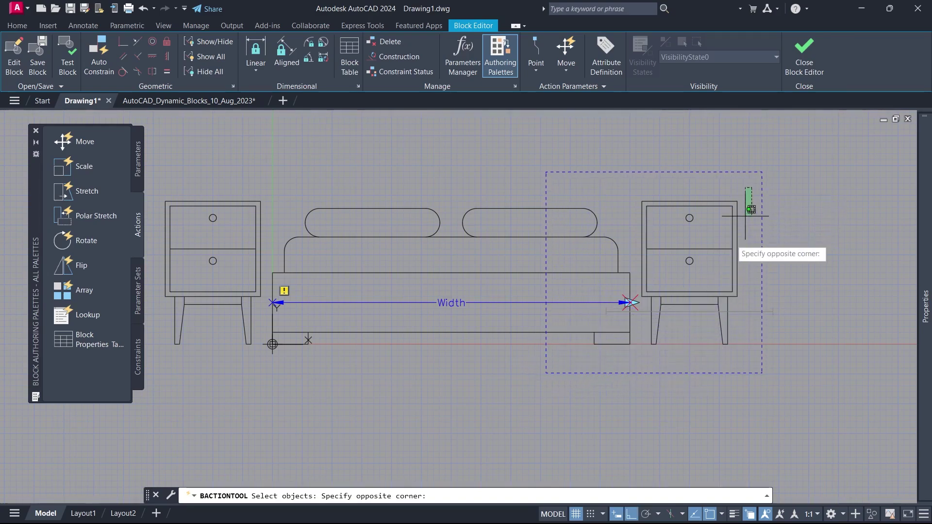
{"action": "left_click", "coordinate": [601, 361]}
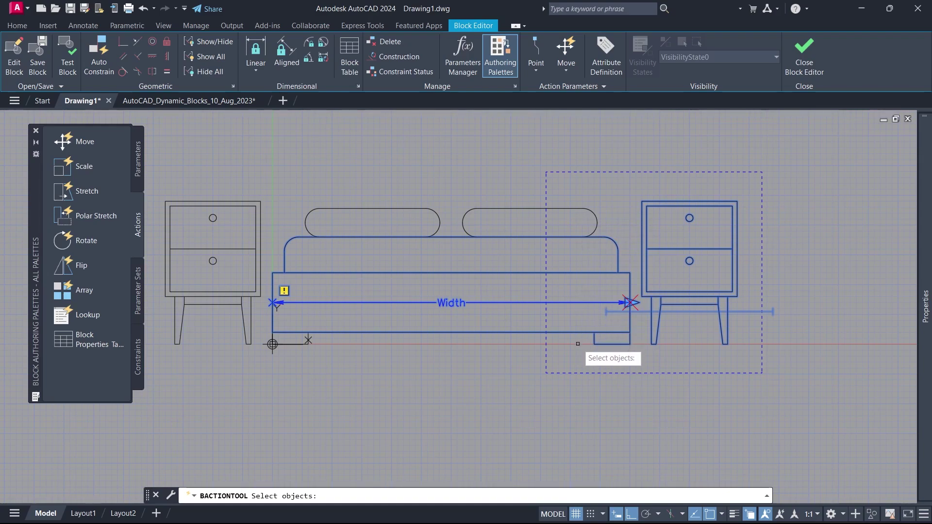
{"action": "key", "text": "Return"}
Add a Stretch action from the Width parameter's end point that fully frames and moves only the right pillow
{"action": "key", "text": "Return"}
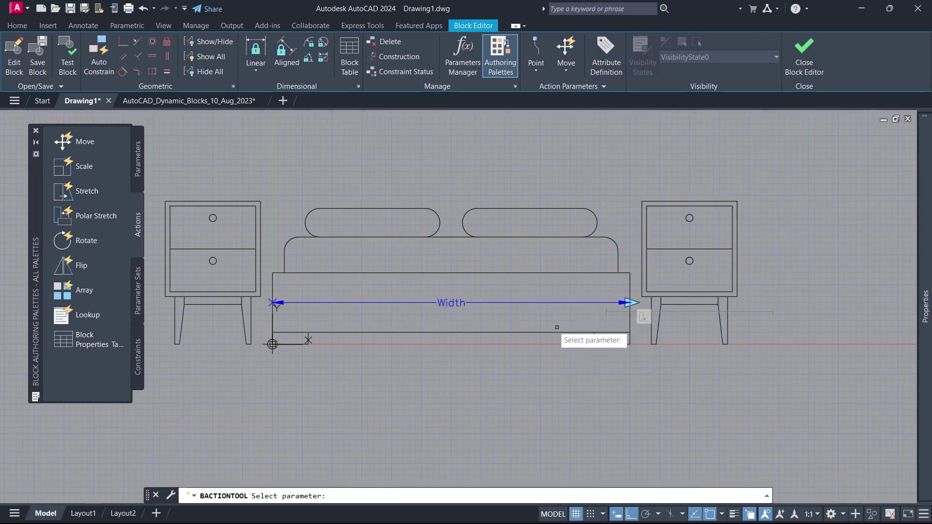
{"action": "left_click", "coordinate": [461, 303]}
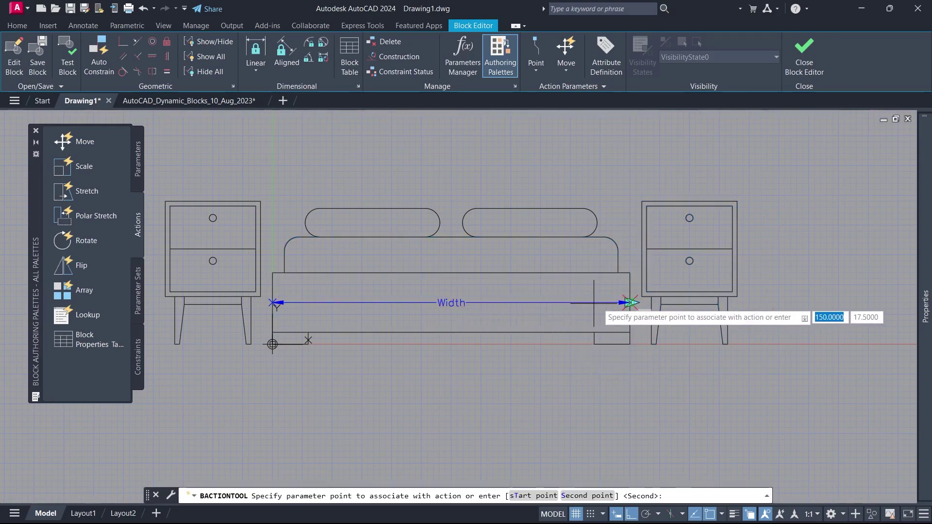
{"action": "left_click", "coordinate": [631, 303]}
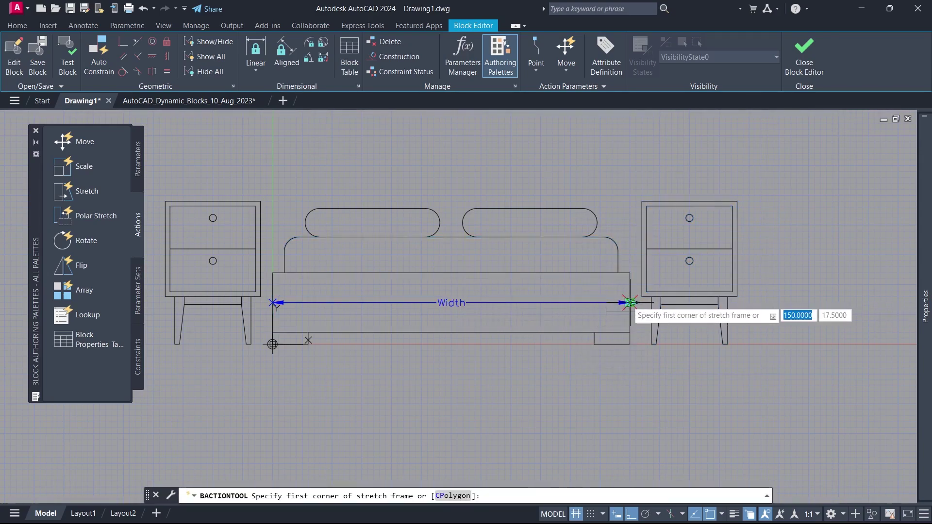
{"action": "left_click", "coordinate": [611, 184]}
{"action": "left_click", "coordinate": [449, 261]}
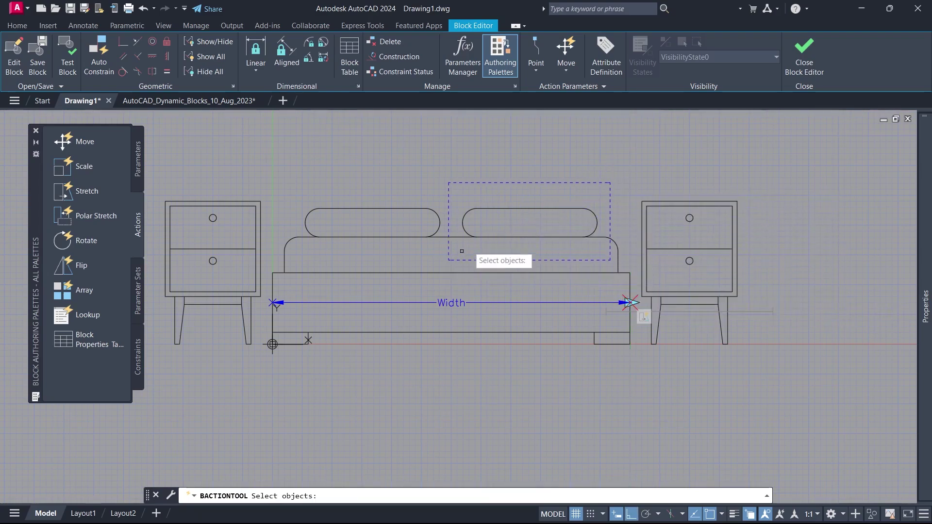
{"action": "left_click", "coordinate": [500, 209]}
{"action": "key", "text": "Return"}
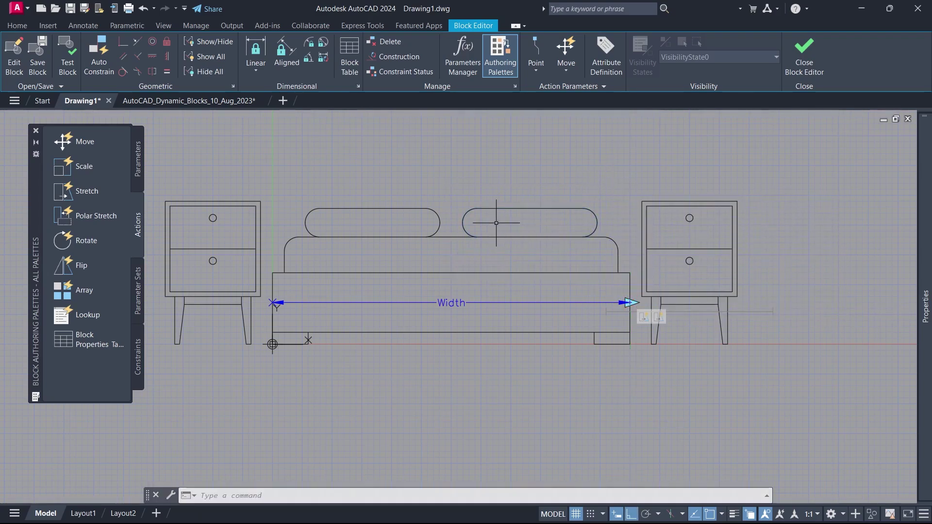
Set the distance multiplier of the right pillow's Stretch action to .72 and clear the selection
{"action": "left_click", "coordinate": [662, 317]}
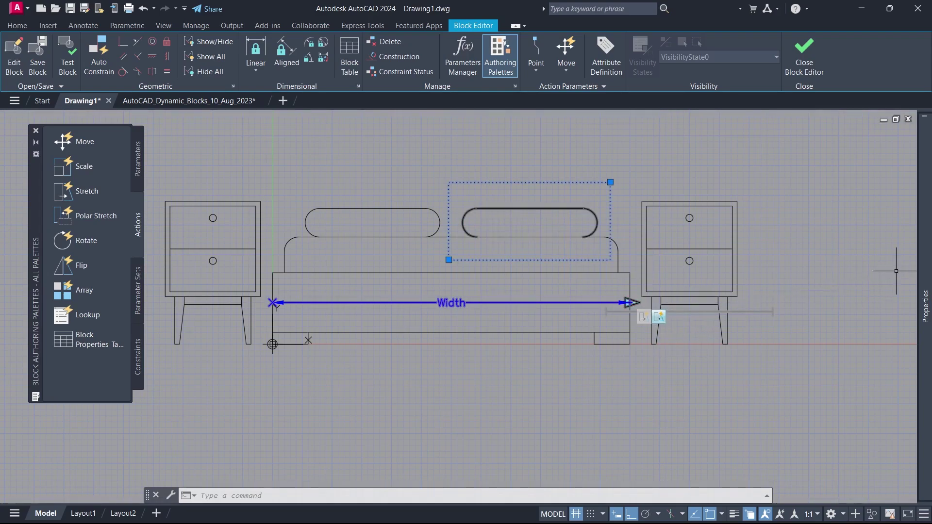
{"action": "key", "text": "ctrl+1"}
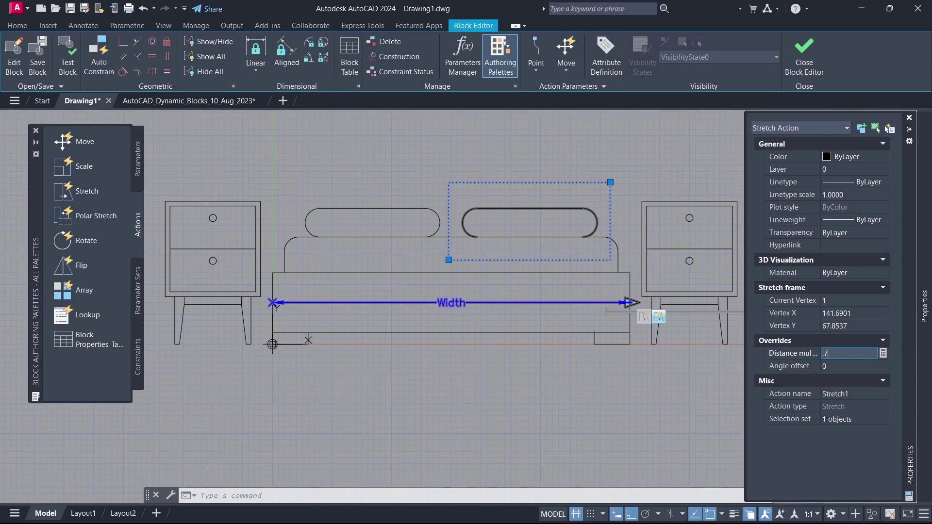
{"action": "type", "text": ".72"}
{"action": "key", "text": "Return"}
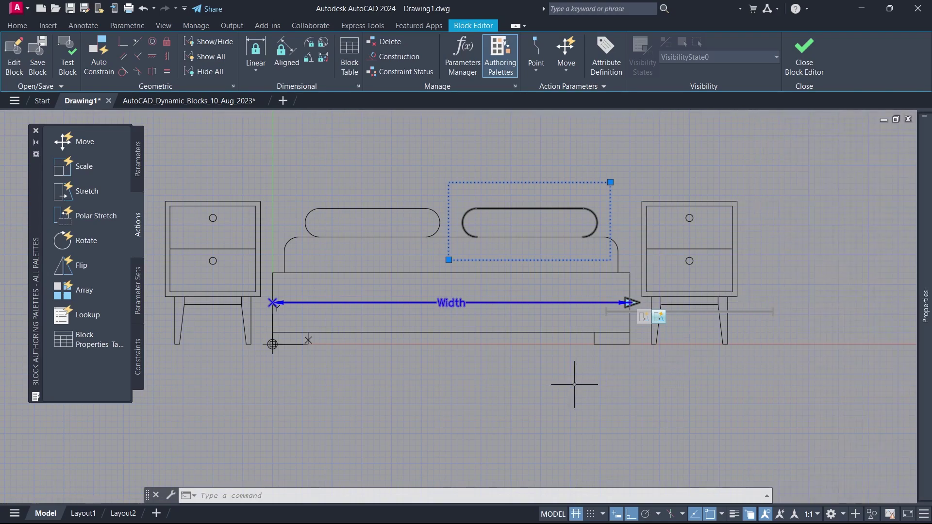
{"action": "key", "text": "Escape"}
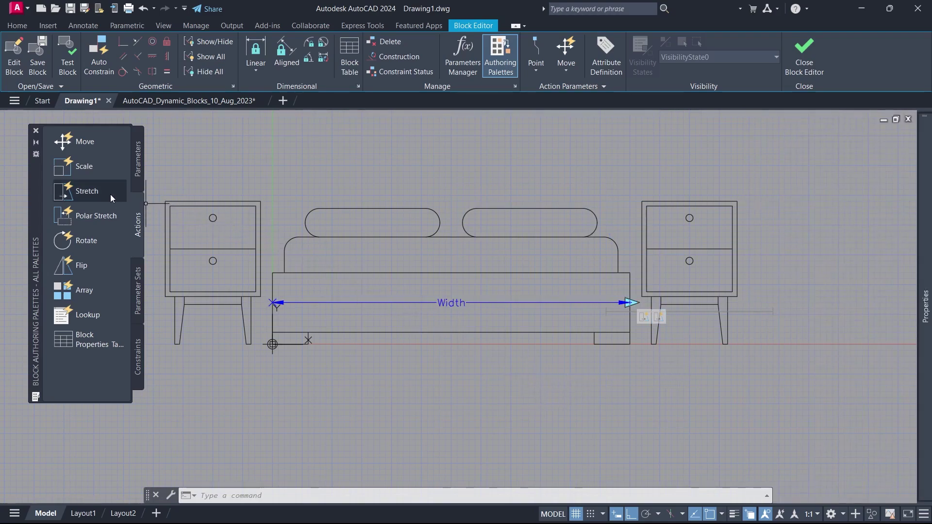
Add a Stretch action from the Width parameter's end point that fully frames and moves only the left pillow
{"action": "left_click", "coordinate": [105, 192]}
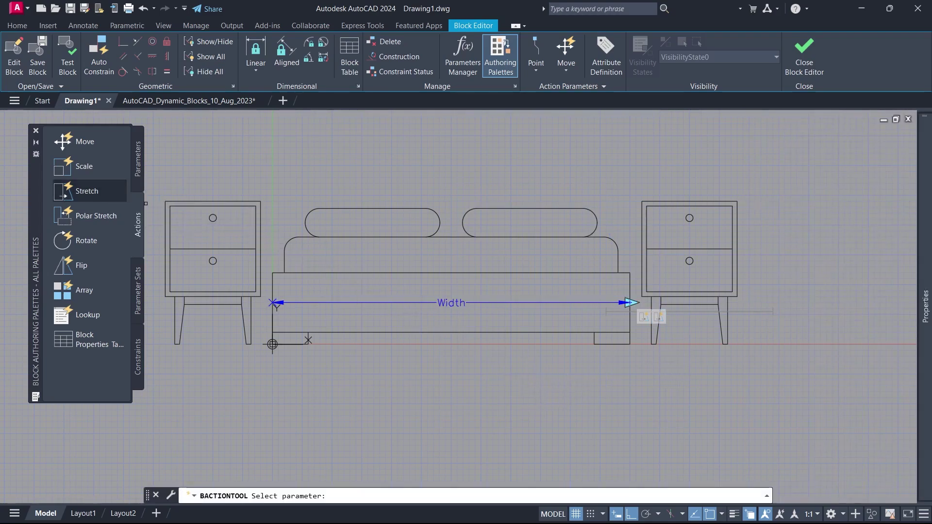
{"action": "left_click", "coordinate": [452, 303]}
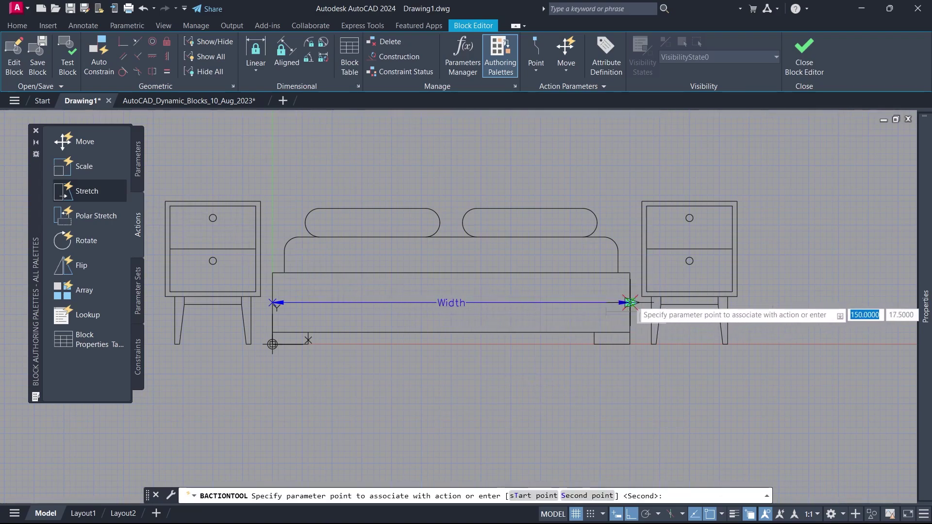
{"action": "left_click", "coordinate": [631, 303]}
{"action": "left_click", "coordinate": [454, 187]}
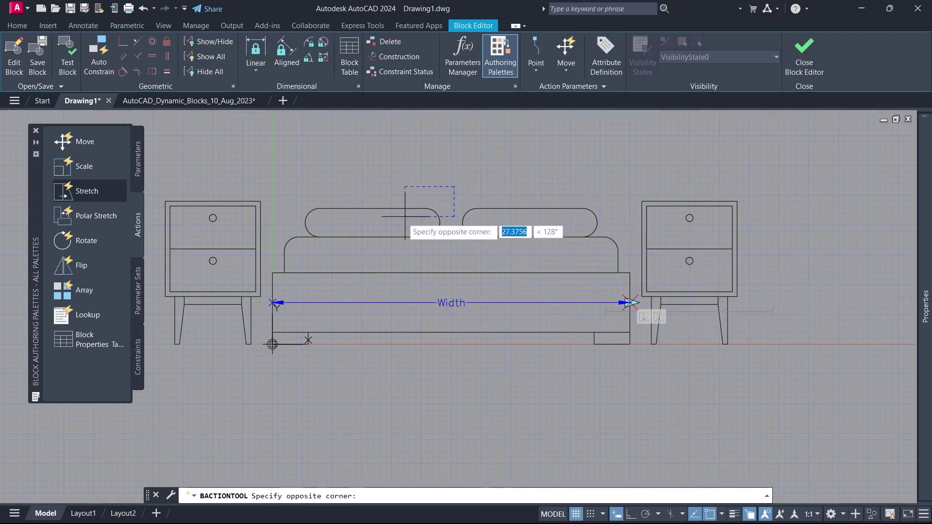
{"action": "left_click", "coordinate": [294, 259]}
{"action": "left_click", "coordinate": [307, 226]}
{"action": "key", "text": "Return"}
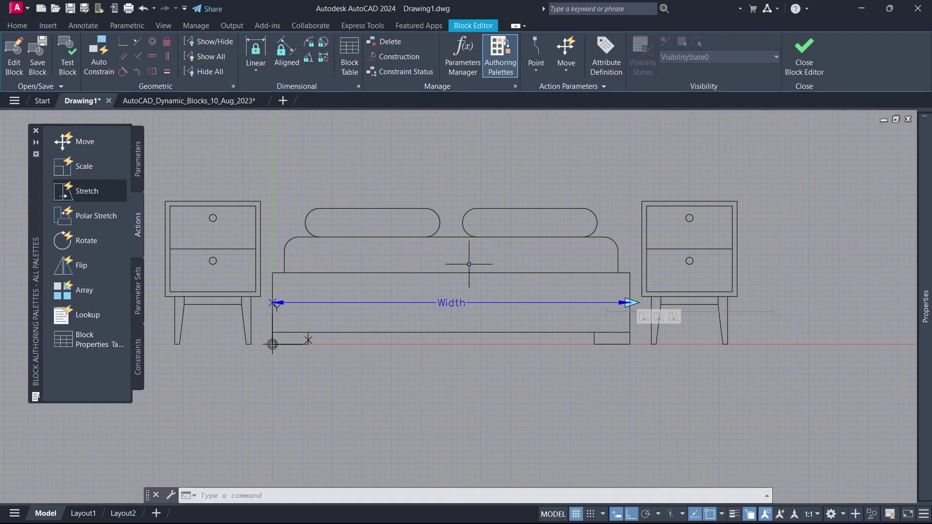
Set the left pillow's Stretch action distance multiplier to .28, and close the block editor saving the changes to Dynamic_Bed_Front_View_!
{"action": "left_click", "coordinate": [675, 320]}
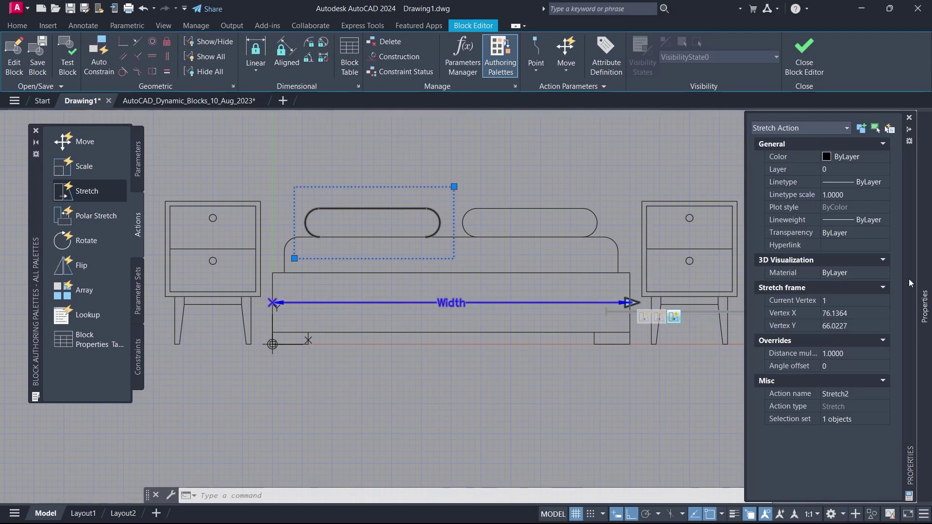
{"action": "left_click", "coordinate": [847, 353]}
{"action": "type", "text": ".28"}
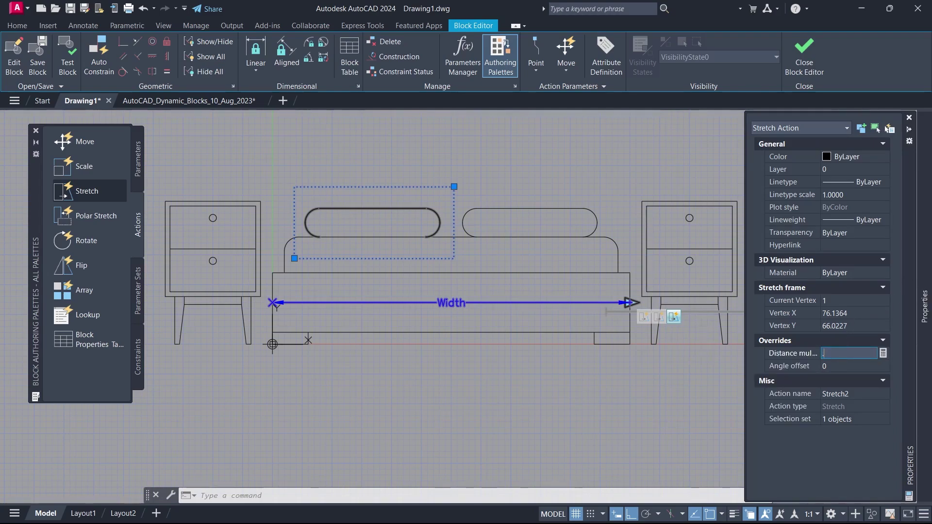
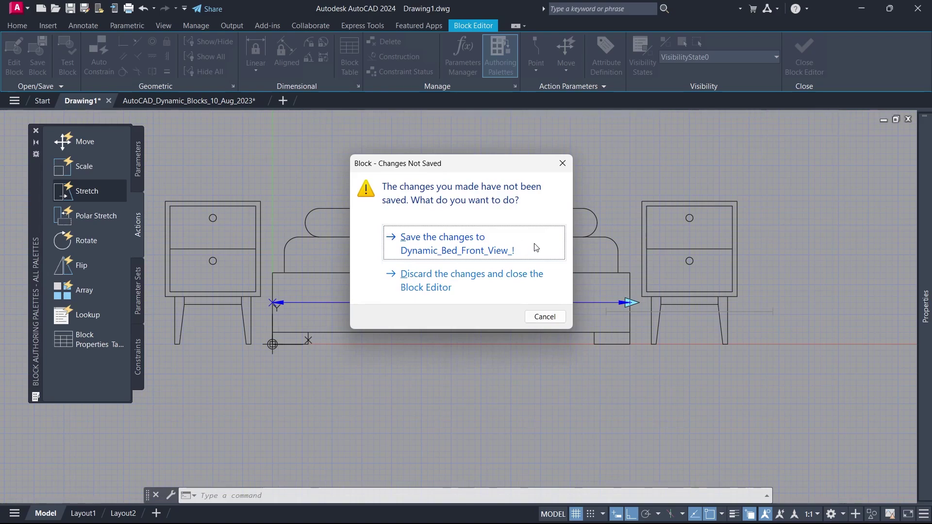
{"action": "left_click", "coordinate": [536, 248]}
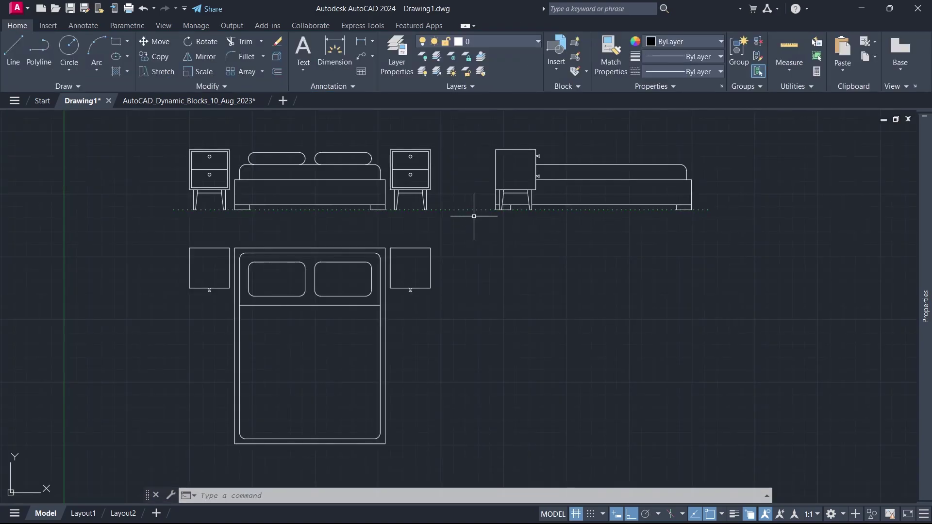
Test the width stretch by narrowing the front-view bed block to its minimum and the top-view bed block to 140
{"action": "left_click", "coordinate": [430, 180]}
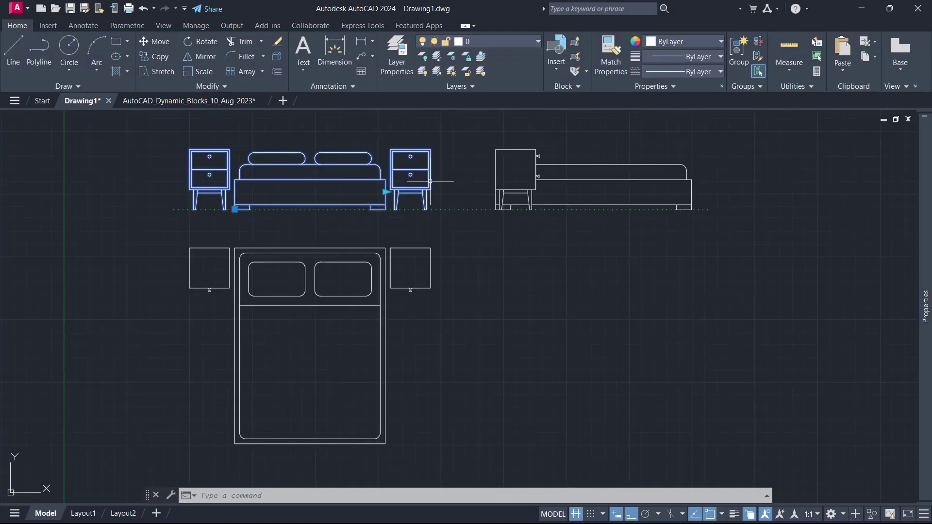
{"action": "left_click", "coordinate": [386, 191]}
{"action": "left_click", "coordinate": [362, 192]}
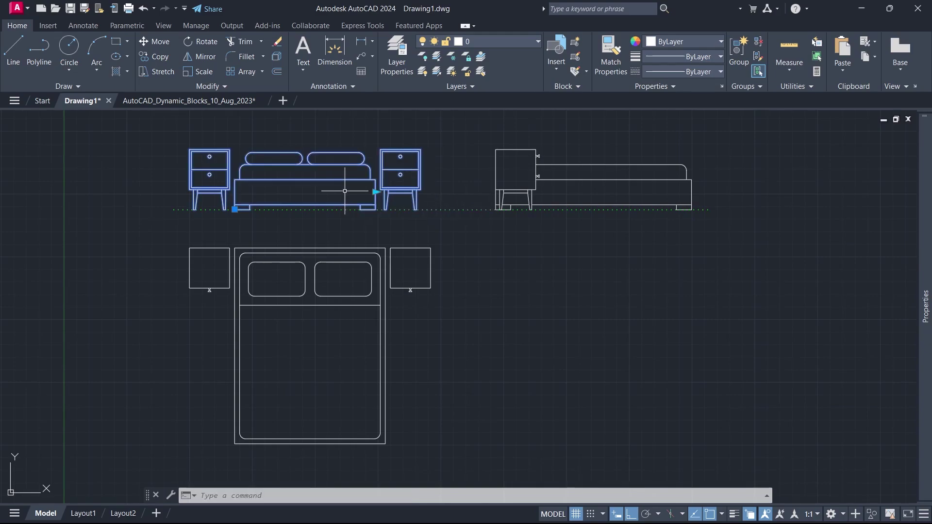
{"action": "left_click", "coordinate": [367, 247]}
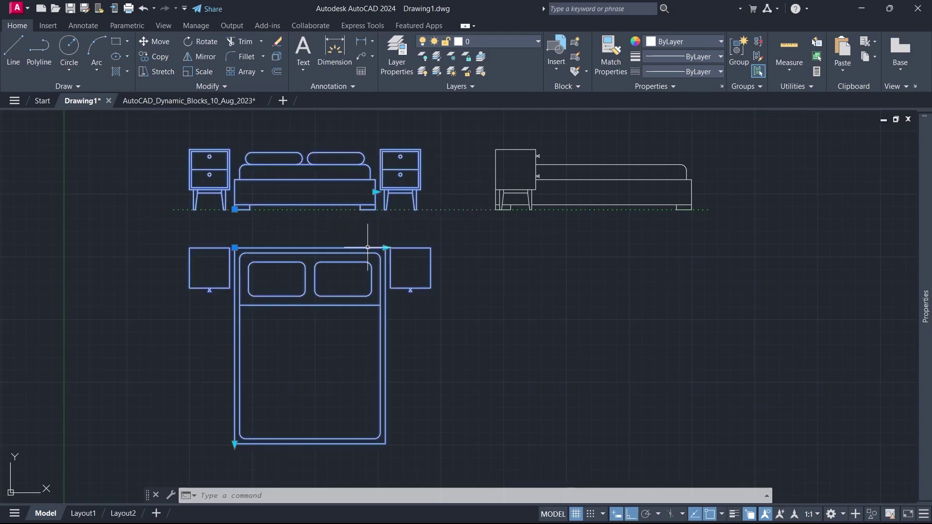
{"action": "type", "text": "140"}
{"action": "key", "text": "Return"}
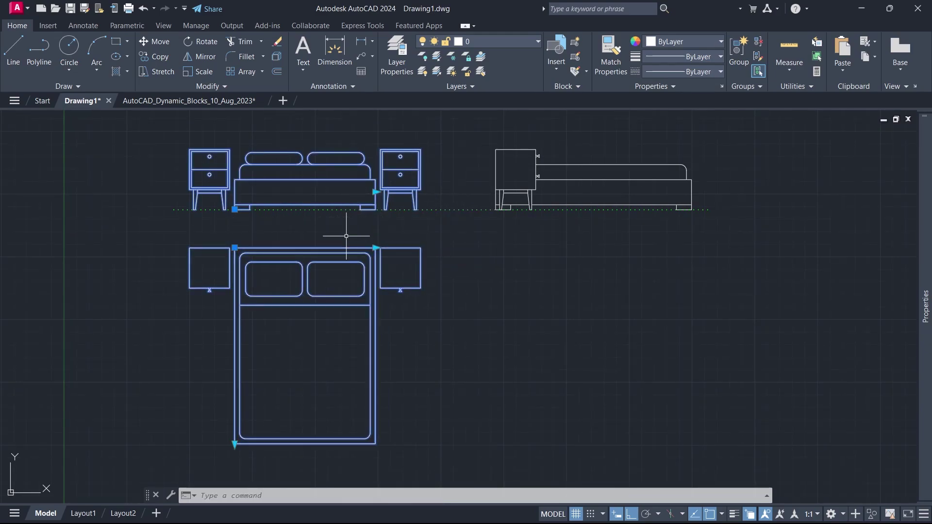
Stretch the top-view and front-view bed blocks to their maximum width, and reset both blocks with RESETBLOCK
{"action": "left_click", "coordinate": [376, 248]}
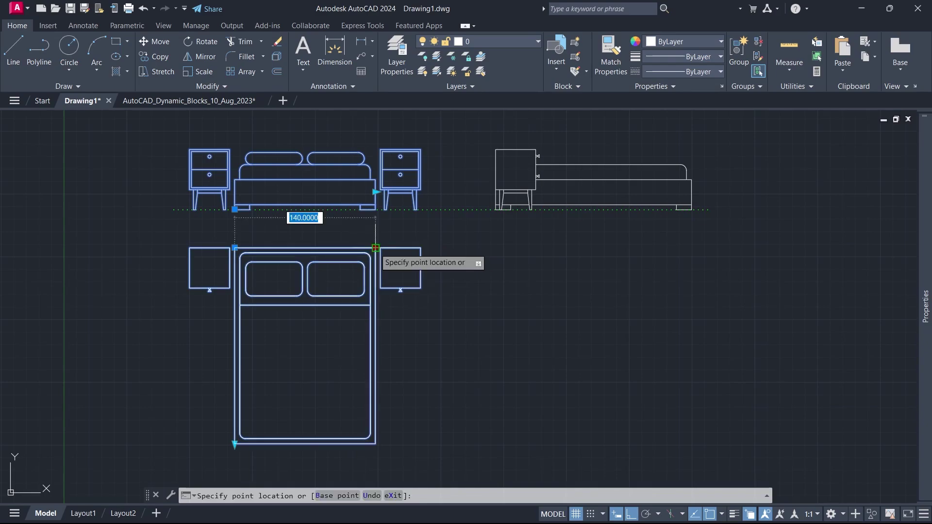
{"action": "left_click", "coordinate": [462, 250]}
{"action": "left_click", "coordinate": [376, 193]}
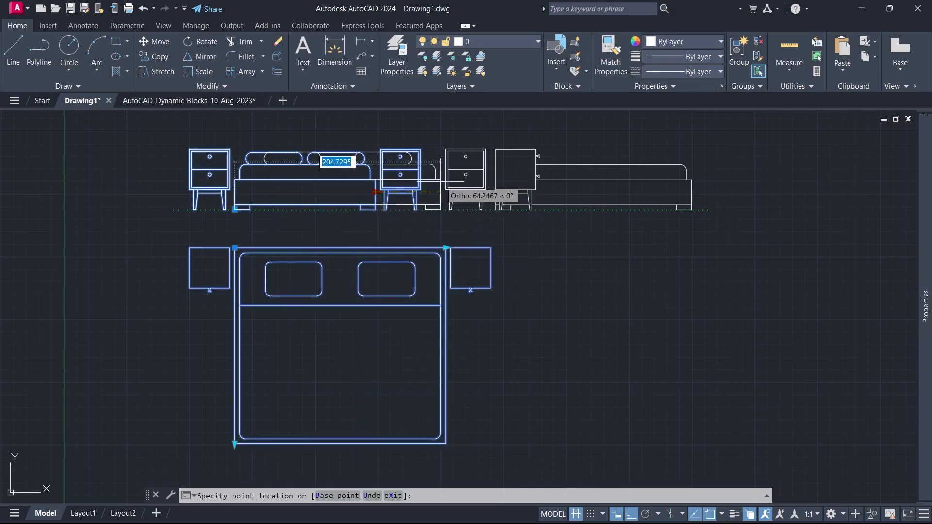
{"action": "left_click", "coordinate": [462, 181]}
{"action": "type", "text": "RESETBLOCK"}
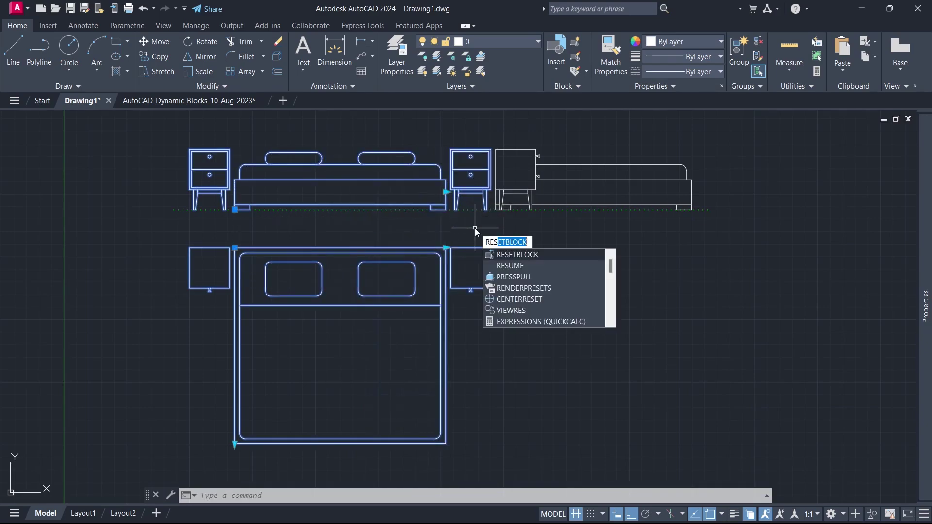
{"action": "key", "text": "Return"}
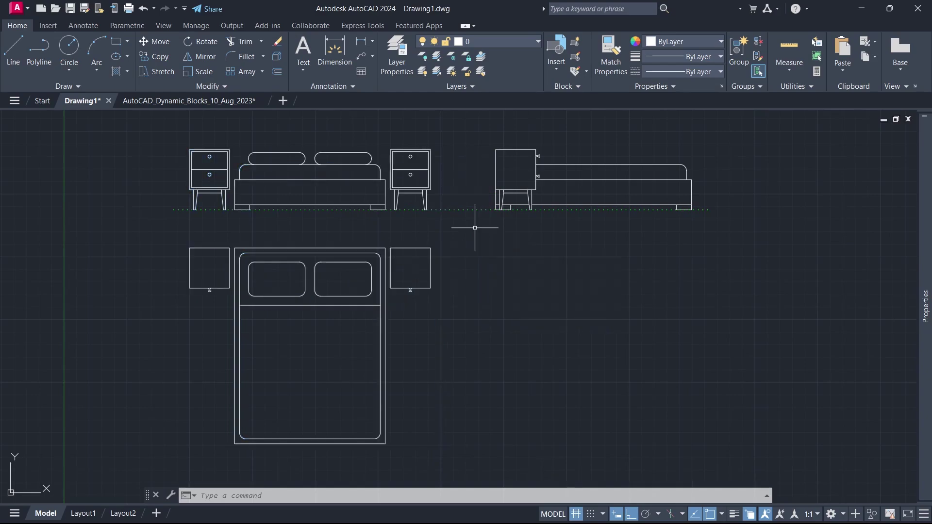
Define the side-view bed and nightstand as block Dynamic_Bed_Side_1, based at its lower-left floor corner, and open it in the block editor
{"action": "type", "text": "B"}
{"action": "key", "text": "Return"}
{"action": "type", "text": "D"}
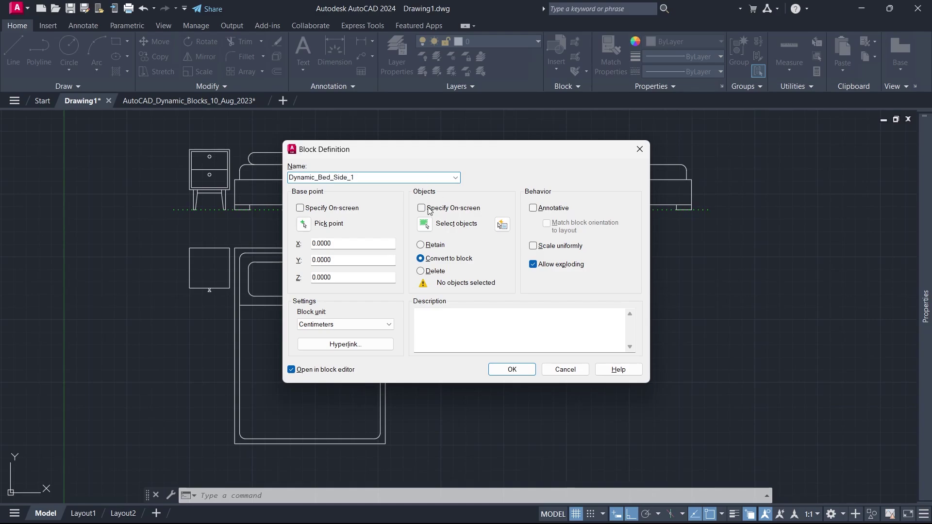
{"action": "left_click", "coordinate": [421, 232]}
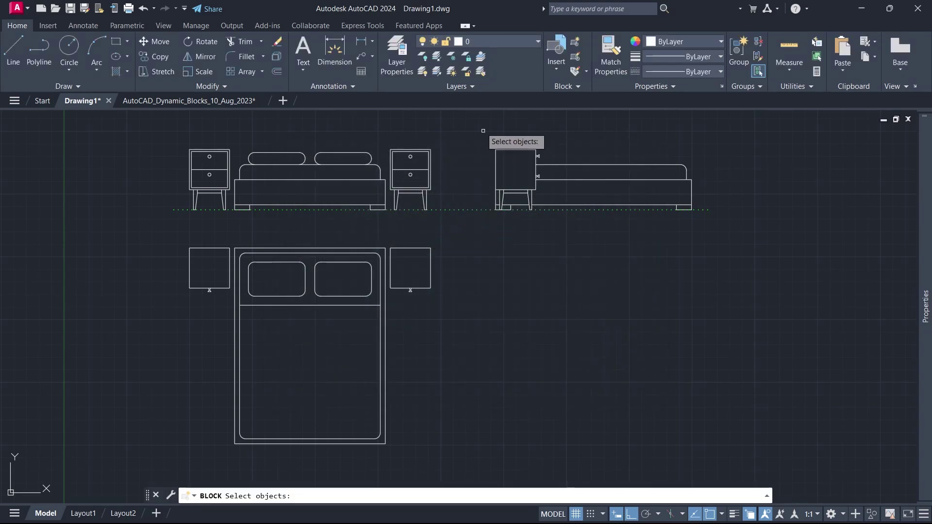
{"action": "left_click", "coordinate": [481, 127]}
{"action": "left_click", "coordinate": [698, 240]}
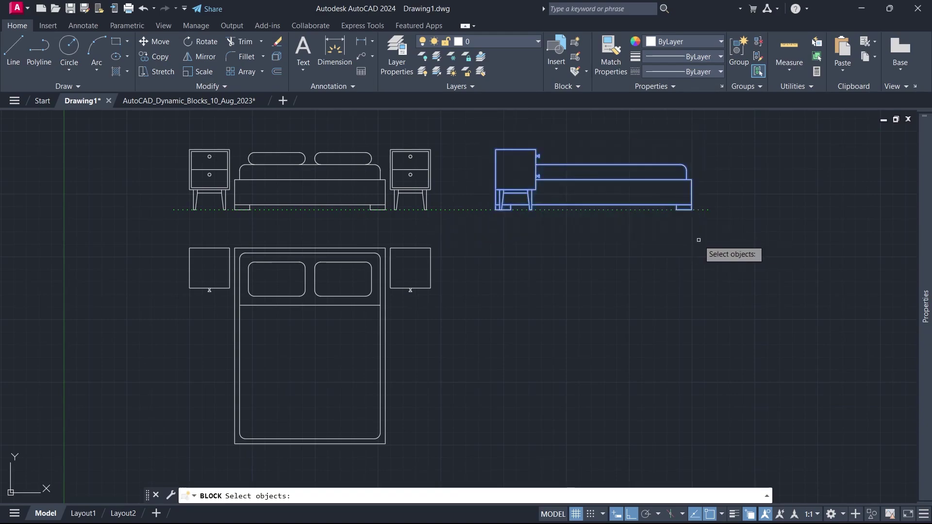
{"action": "key", "text": "Return"}
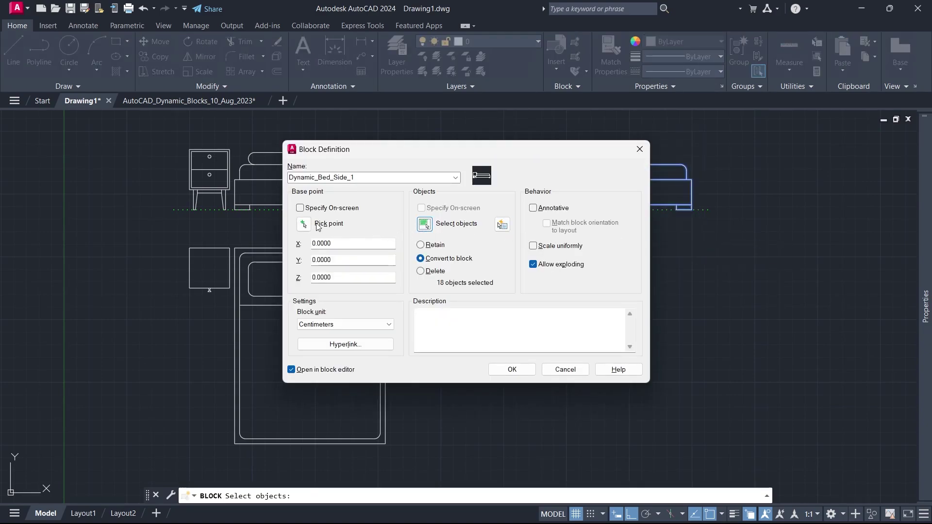
{"action": "left_click", "coordinate": [301, 226]}
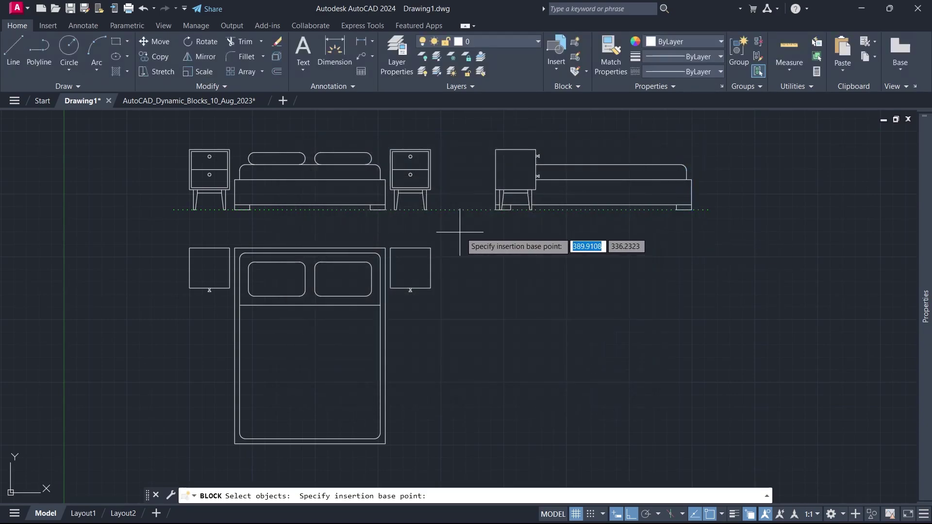
{"action": "left_click", "coordinate": [496, 209]}
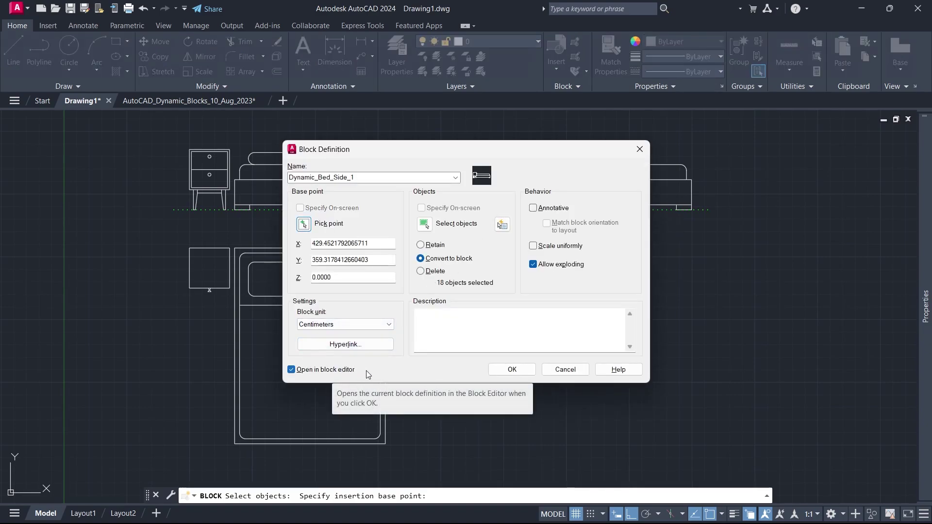
{"action": "left_click", "coordinate": [497, 369]}
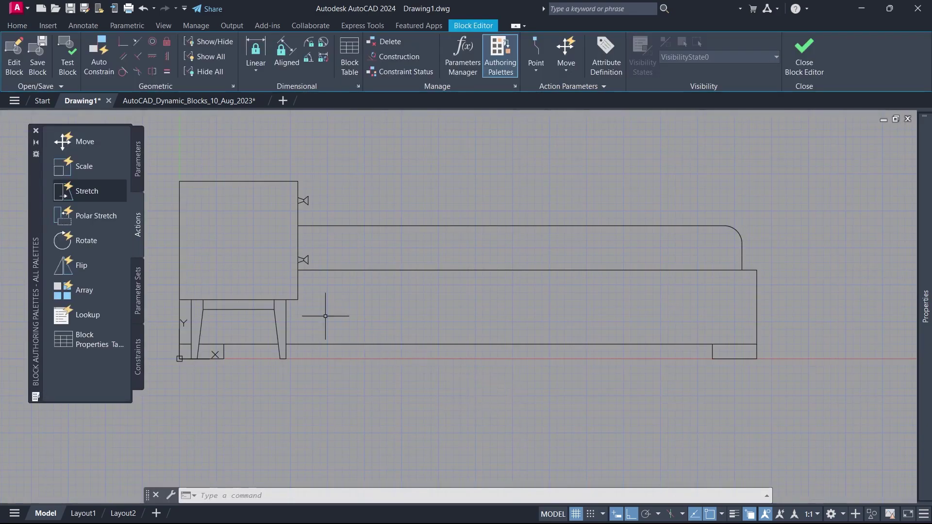
Place a Basepoint parameter at the origin and a Linear parameter across the bed's full length, from head end to foot end
{"action": "left_click", "coordinate": [135, 186]}
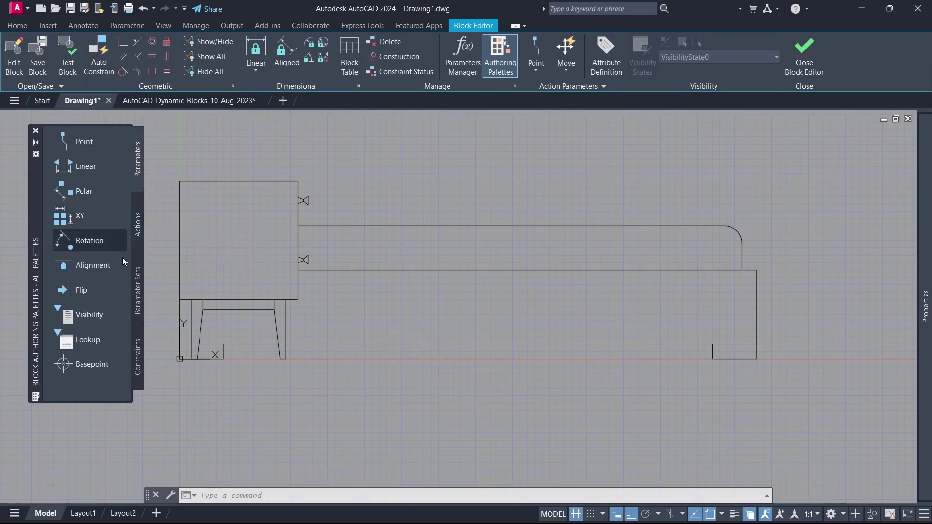
{"action": "left_click", "coordinate": [111, 364]}
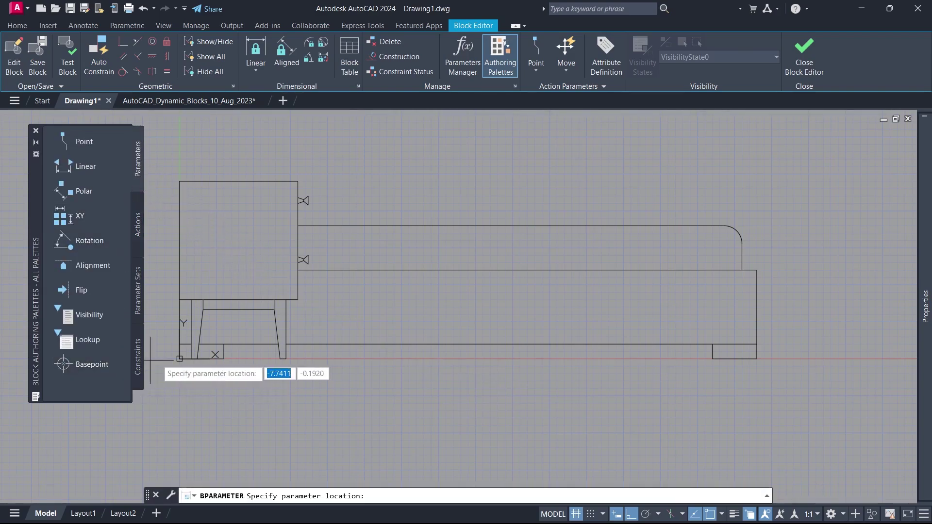
{"action": "left_click", "coordinate": [180, 360]}
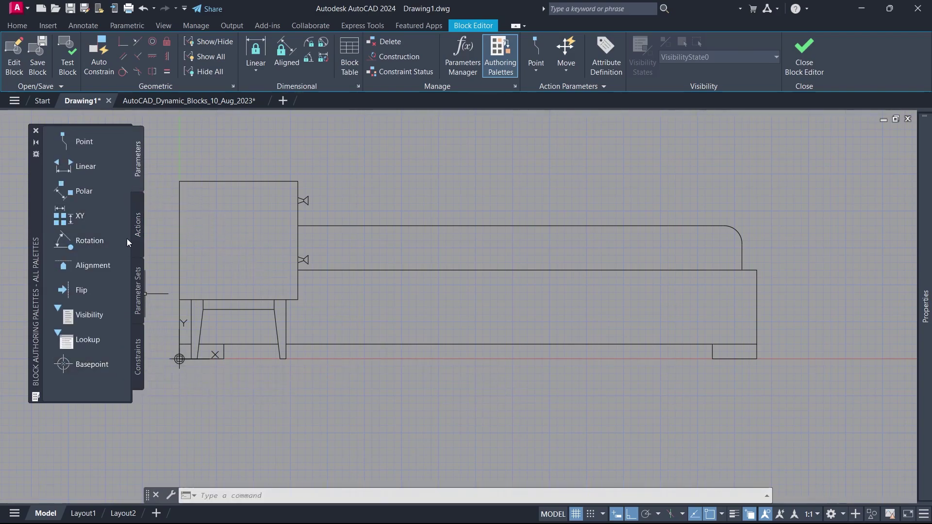
{"action": "left_click", "coordinate": [105, 165]}
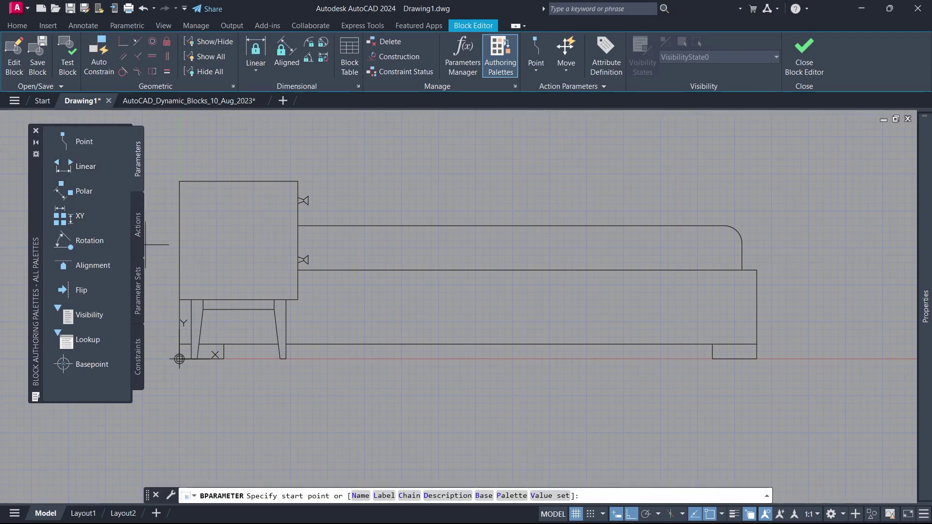
{"action": "left_click", "coordinate": [179, 300]}
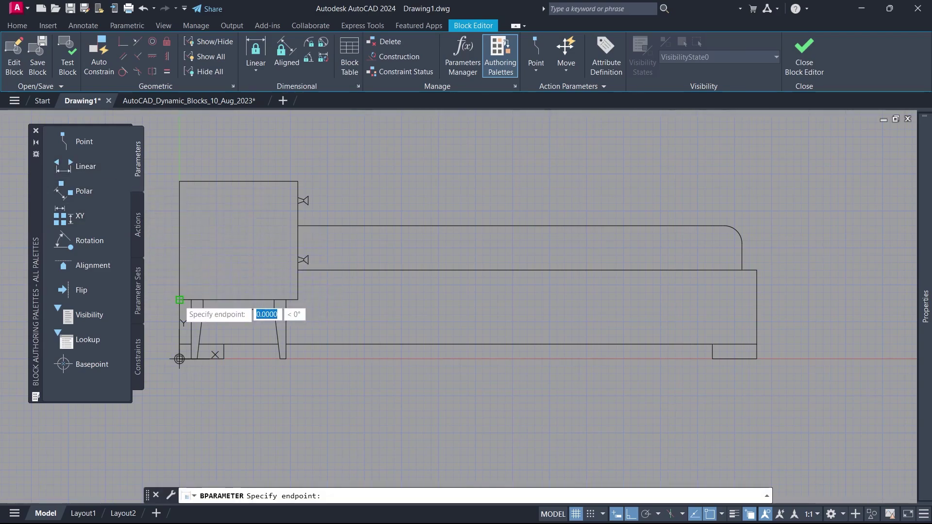
{"action": "left_click", "coordinate": [757, 300]}
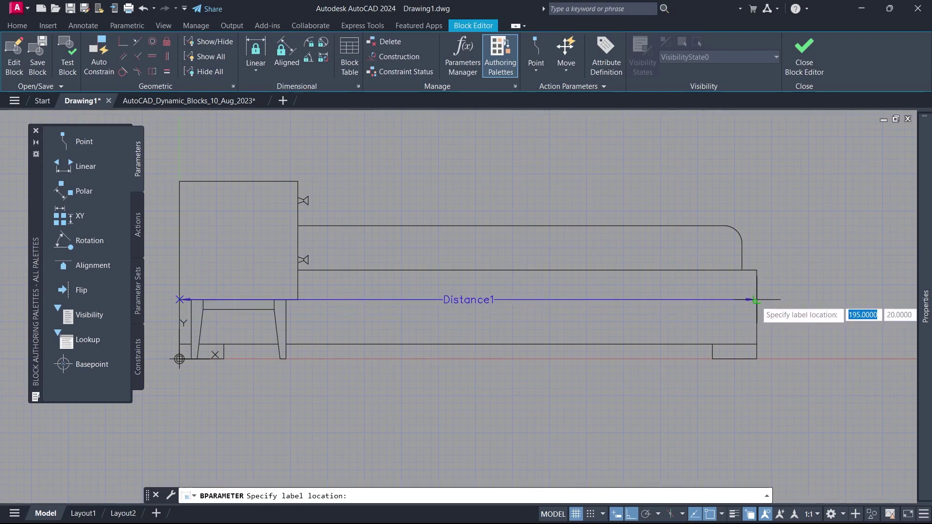
{"action": "left_click", "coordinate": [753, 301]}
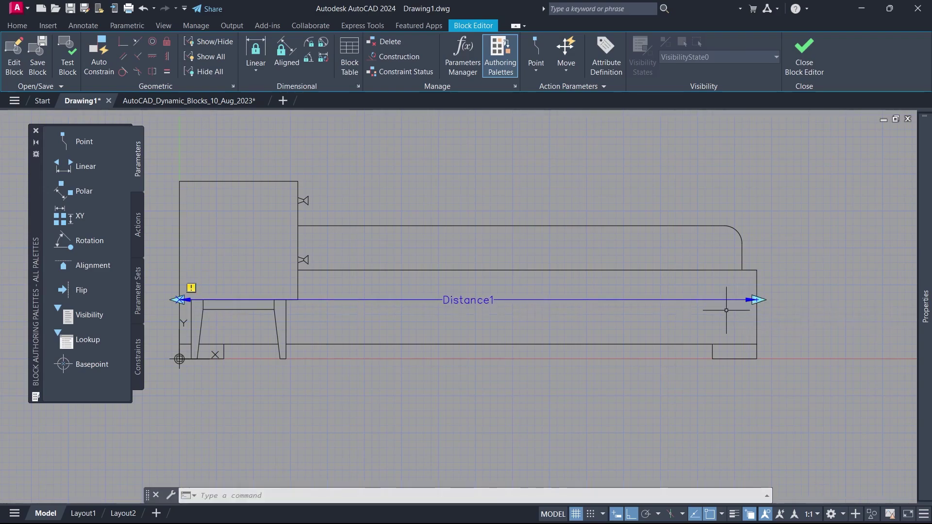
Rename the linear parameter's distance as Length
{"action": "left_click", "coordinate": [483, 301]}
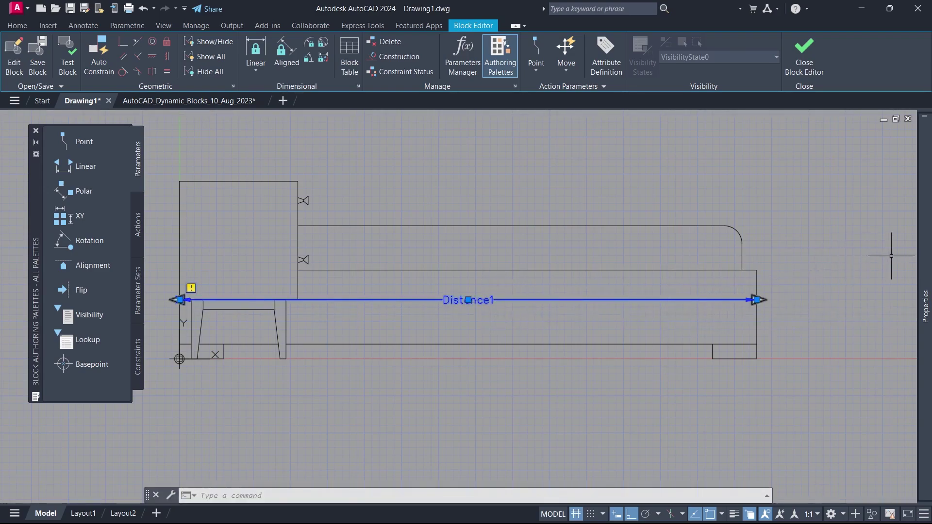
{"action": "mouse_move", "coordinate": [929, 250]}
{"action": "left_click", "coordinate": [862, 301]}
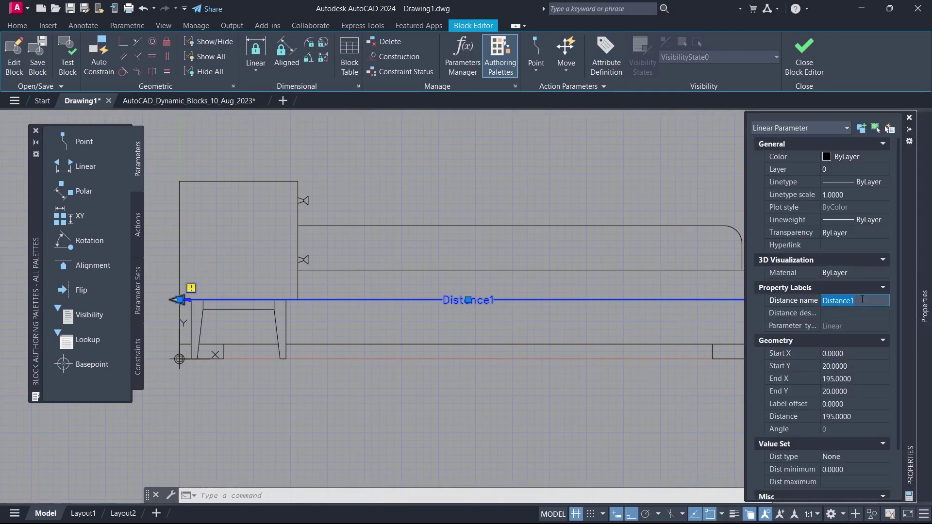
{"action": "type", "text": "Length"}
{"action": "key", "text": "Return"}
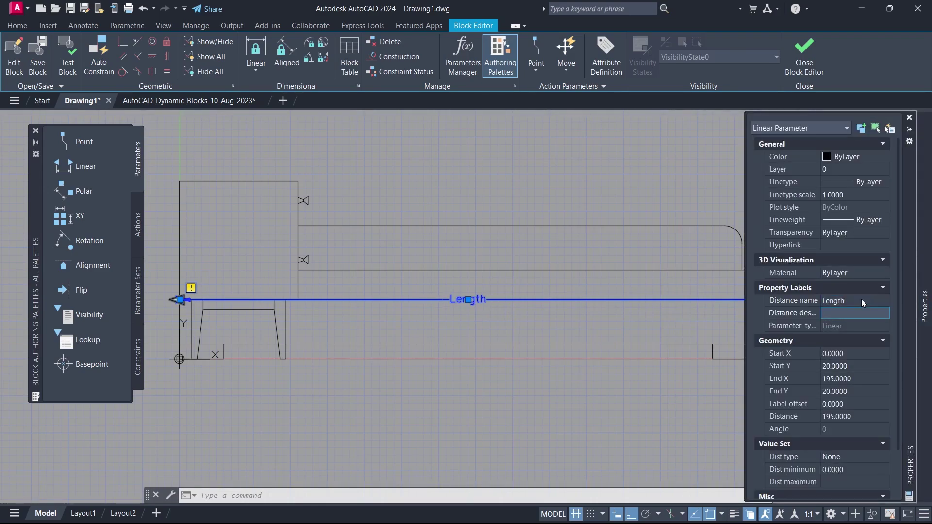
Limit the Length parameter to a minimum of 190 and a maximum of 220, and set its number of grips to 1
{"action": "scroll", "coordinate": [902, 339], "scroll_direction": "down", "scroll_amount": 3}
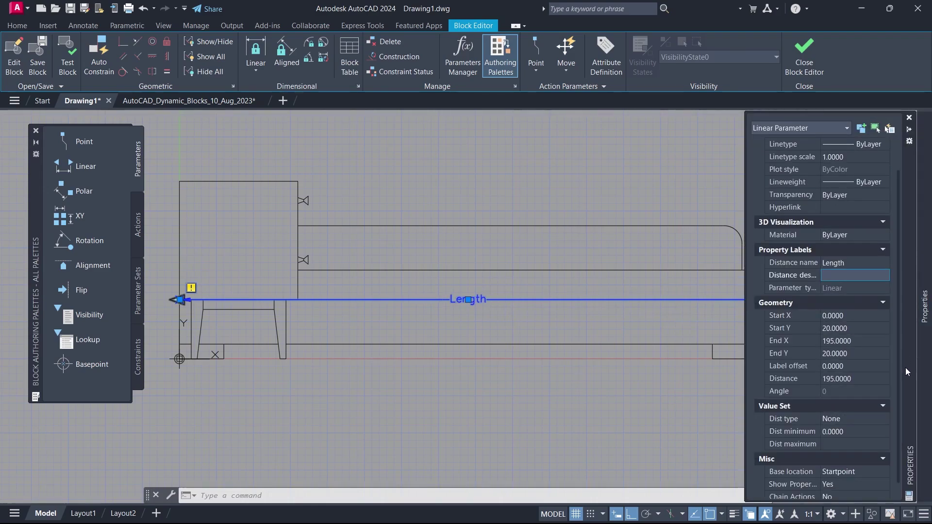
{"action": "left_click", "coordinate": [849, 411]}
{"action": "type", "text": "190"}
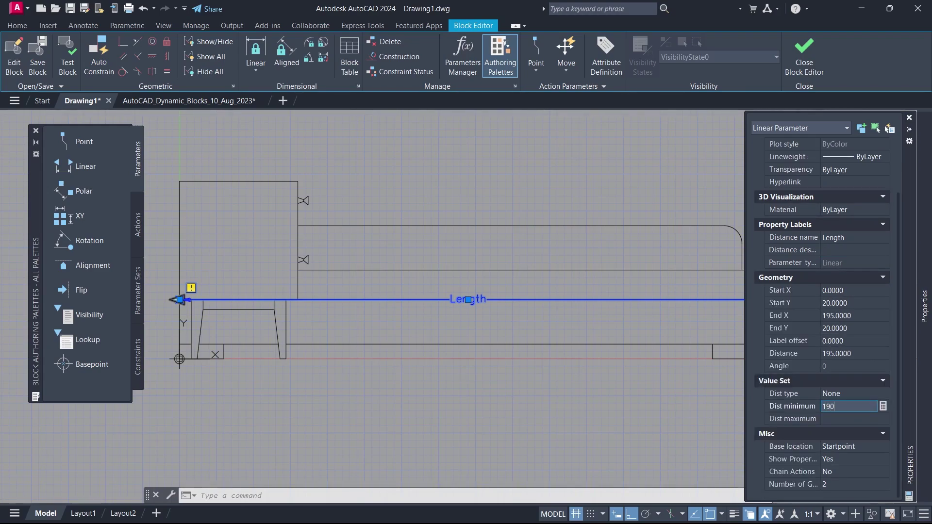
{"action": "key", "text": "Return"}
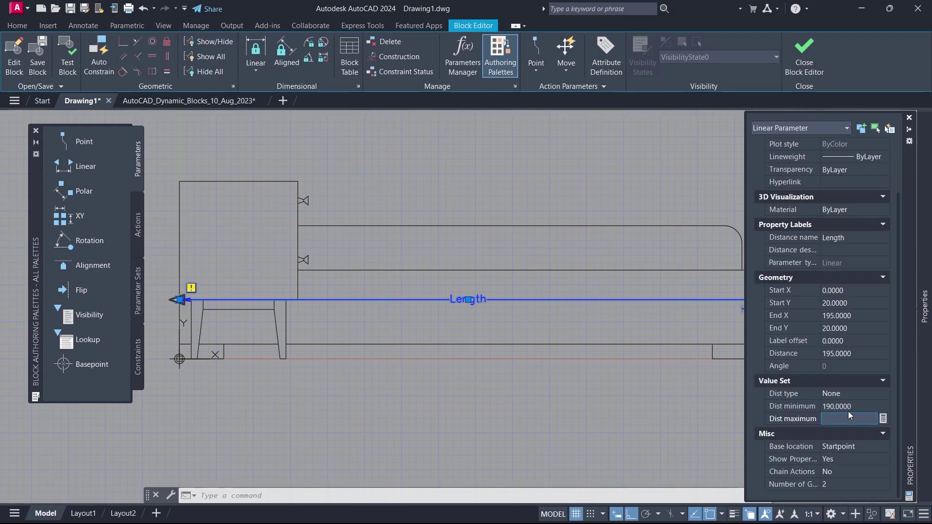
{"action": "type", "text": "220"}
{"action": "key", "text": "Return"}
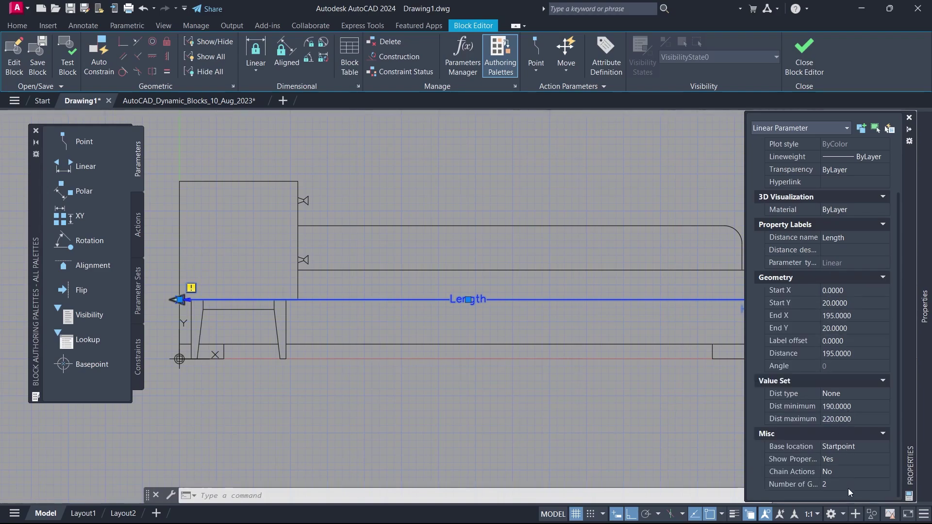
{"action": "left_click", "coordinate": [848, 487]}
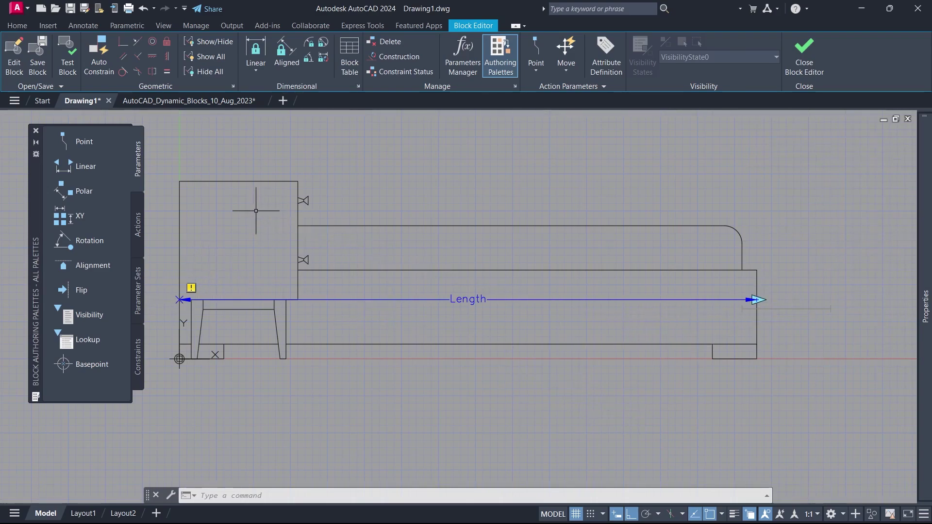
Add a Stretch action to the Length parameter's end point, framing the bed's foot end and including the bed objects there
{"action": "left_click", "coordinate": [135, 207]}
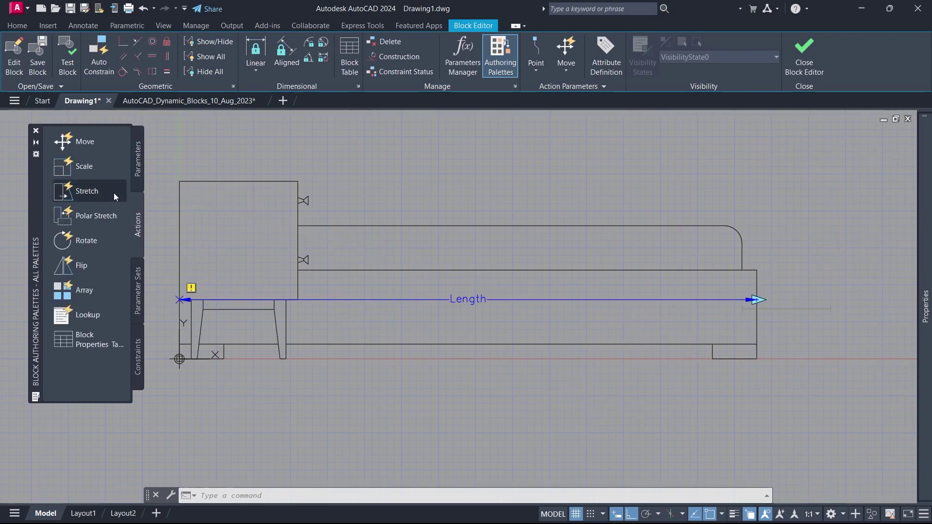
{"action": "left_click", "coordinate": [113, 194]}
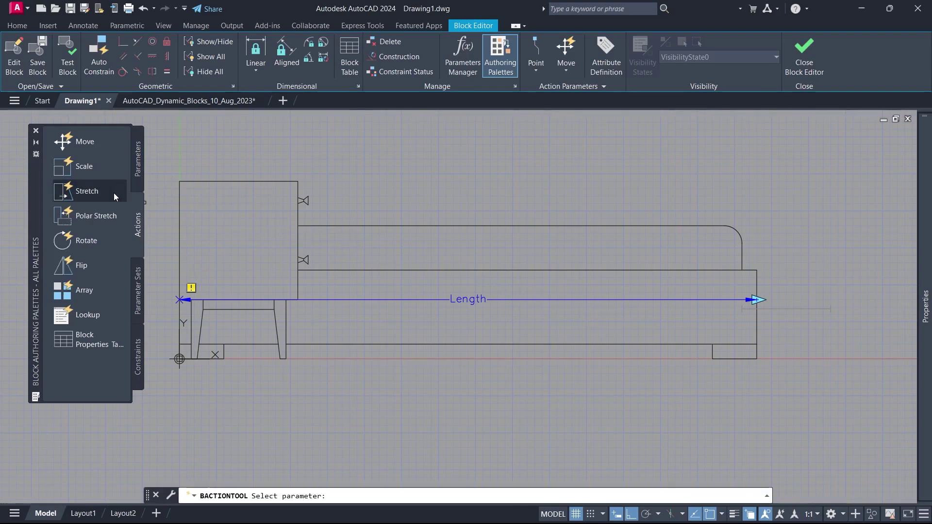
{"action": "left_click", "coordinate": [466, 300]}
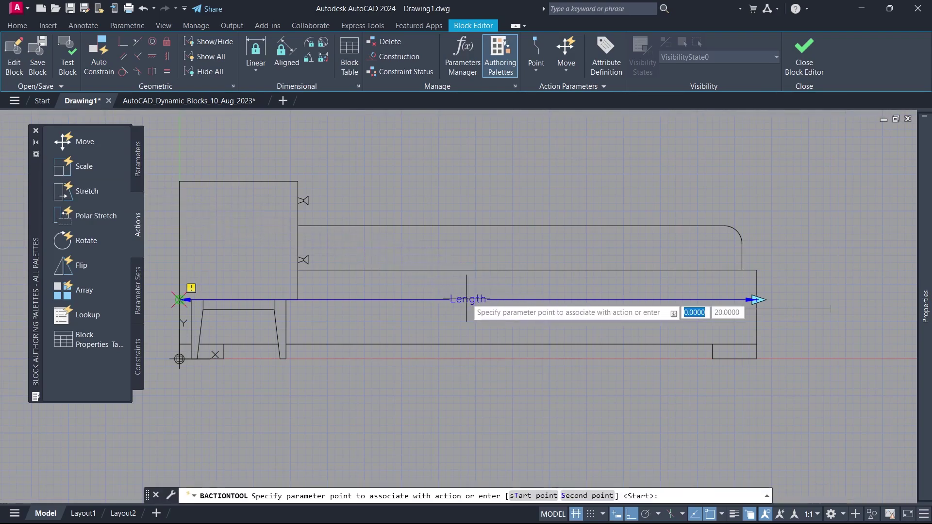
{"action": "left_click", "coordinate": [758, 300]}
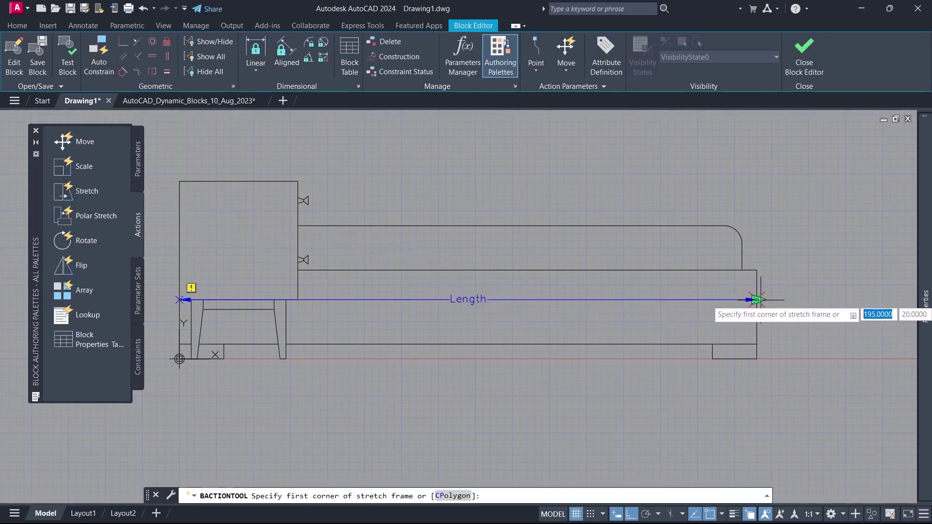
{"action": "left_click", "coordinate": [802, 182]}
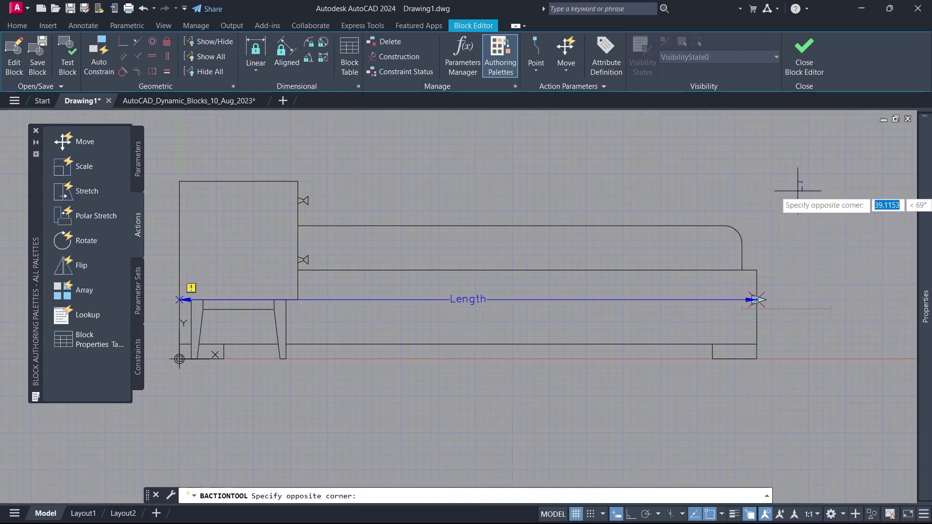
{"action": "left_click", "coordinate": [605, 394]}
{"action": "left_click", "coordinate": [780, 208]}
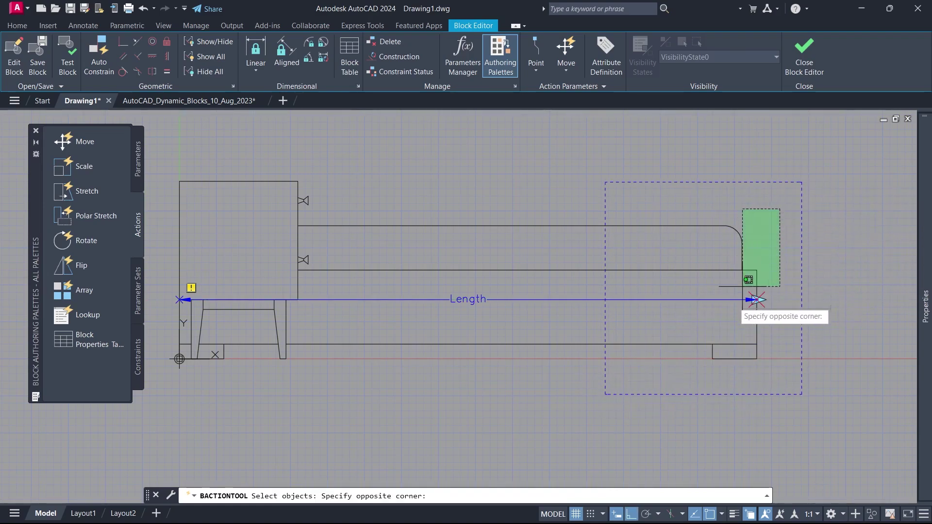
{"action": "left_click", "coordinate": [668, 378]}
{"action": "key", "text": "Return"}
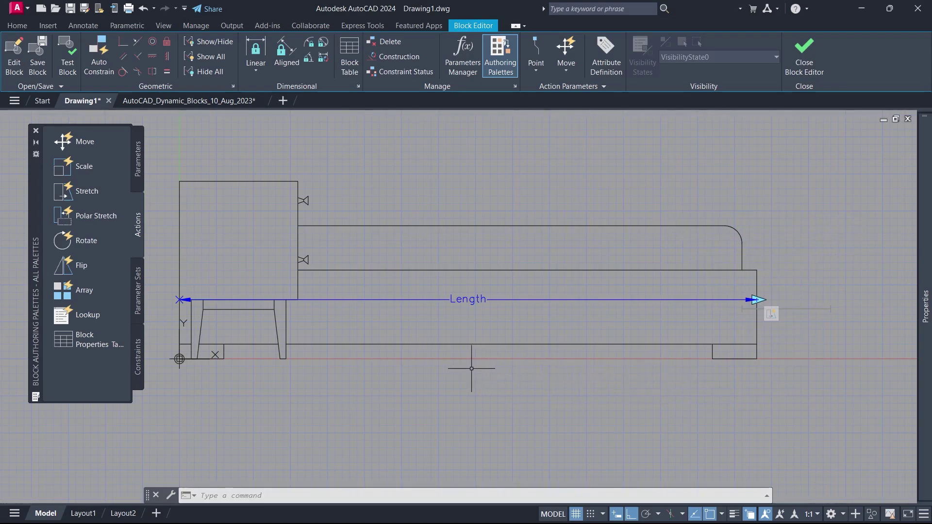
Close the block editor, saving the changes to Dynamic_Bed_Side_1
{"action": "type", "text": "bc"}
{"action": "key", "text": "Return"}
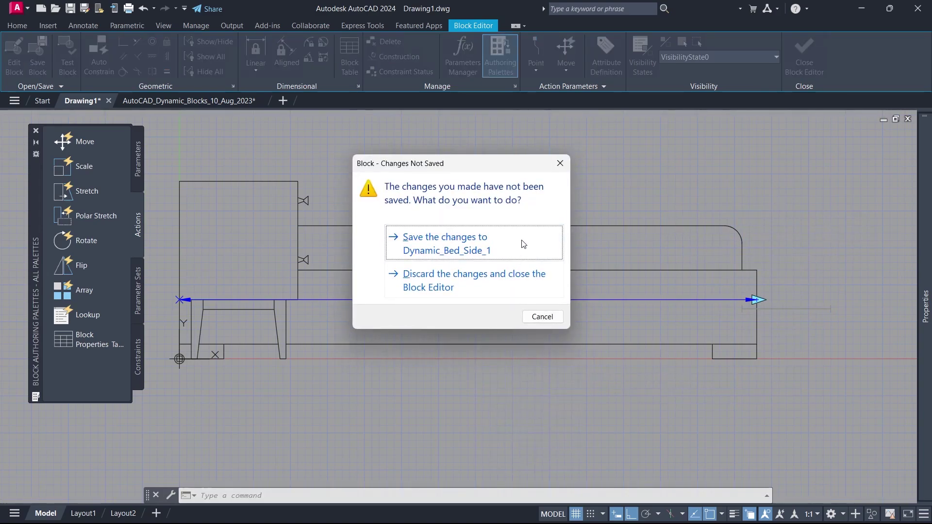
{"action": "left_click", "coordinate": [524, 244]}
Test the length stretch by extending the side-view and top-view bed blocks to their maximum length
{"action": "left_click", "coordinate": [659, 175]}
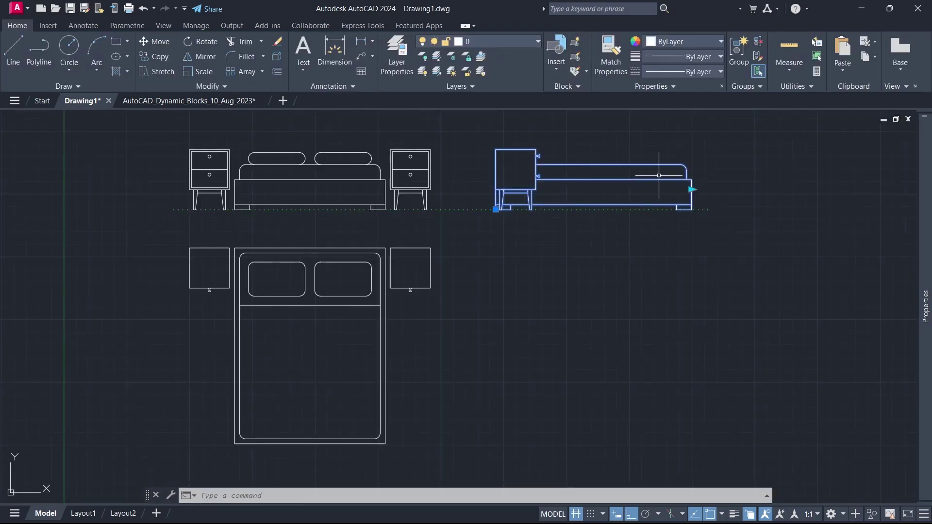
{"action": "left_click", "coordinate": [692, 189]}
{"action": "left_click", "coordinate": [717, 190]}
{"action": "key", "text": "Escape"}
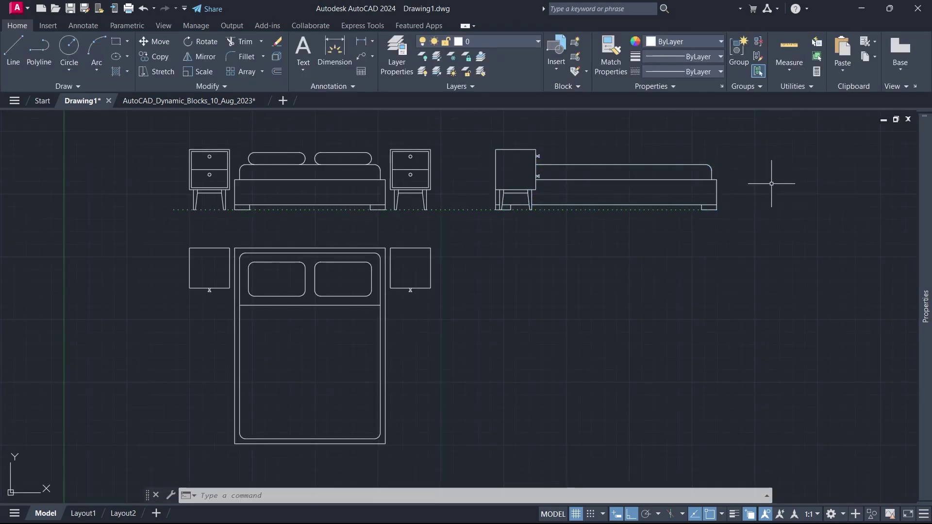
{"action": "left_click", "coordinate": [385, 286]}
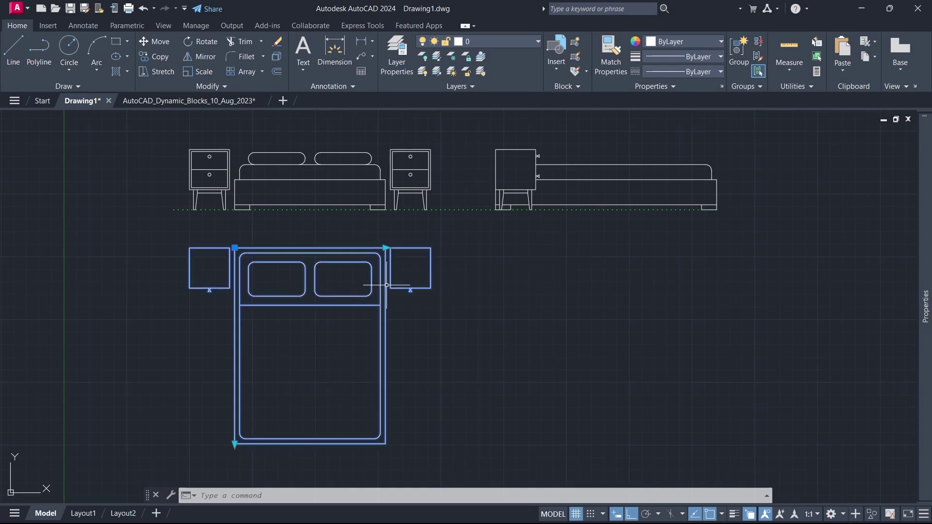
{"action": "left_click", "coordinate": [235, 444]}
{"action": "left_click", "coordinate": [234, 469]}
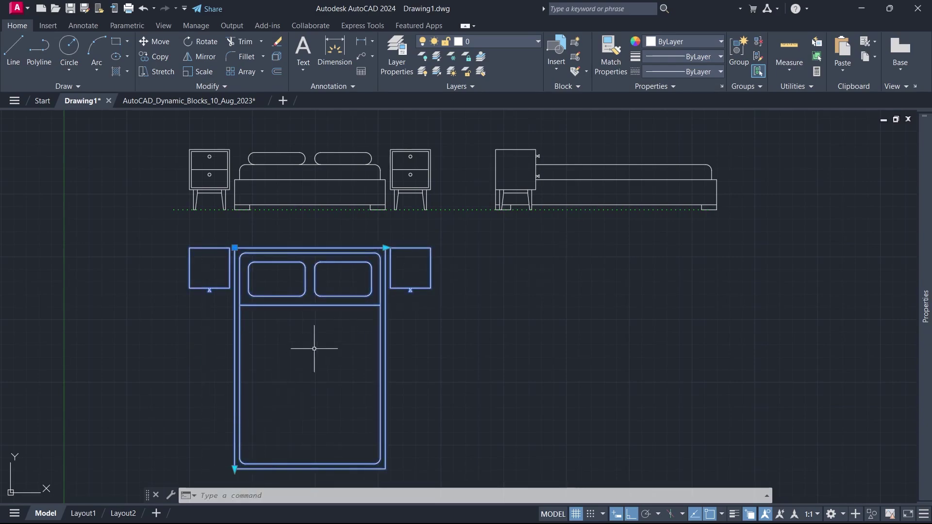
Test the width stretch by widening the front-view and top-view bed blocks to their maximum of 210
{"action": "left_click", "coordinate": [384, 185]}
{"action": "left_click", "coordinate": [386, 191]}
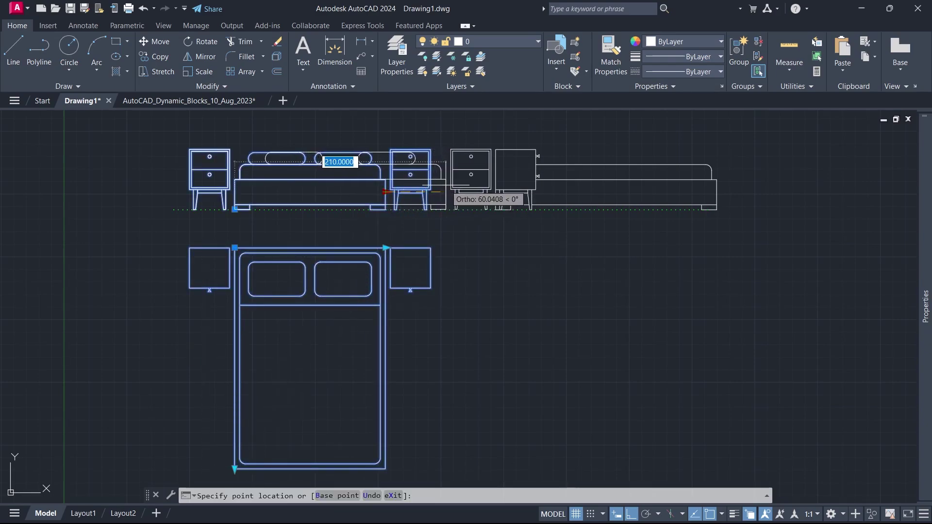
{"action": "left_click", "coordinate": [445, 186]}
{"action": "left_click", "coordinate": [386, 248]}
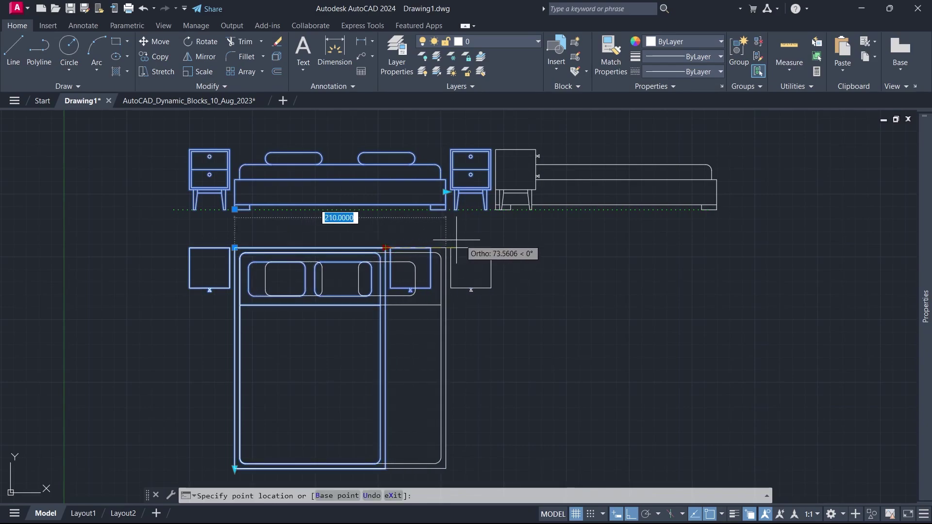
{"action": "left_click", "coordinate": [477, 239]}
{"action": "key", "text": "Escape"}
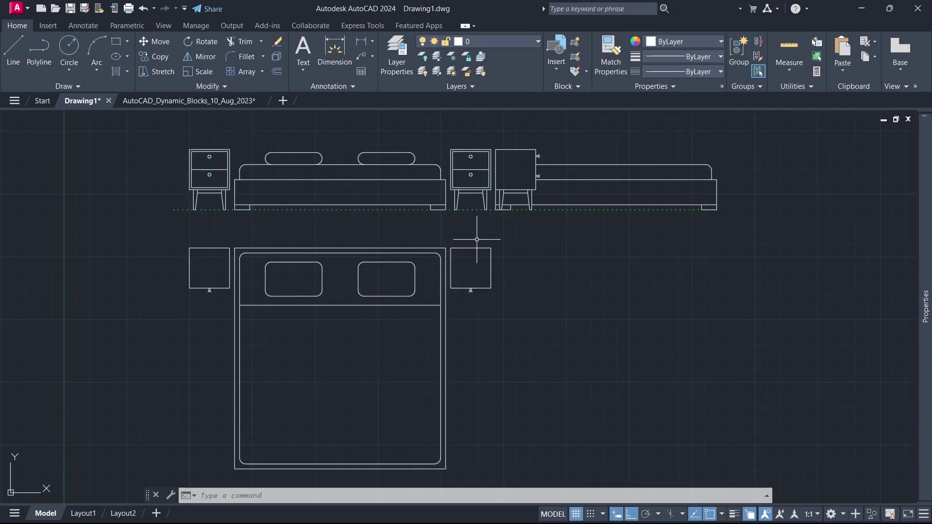
Reset the front-view, side-view and top-view bed blocks together to their default sizes
{"action": "left_click", "coordinate": [565, 148]}
{"action": "left_click", "coordinate": [360, 293]}
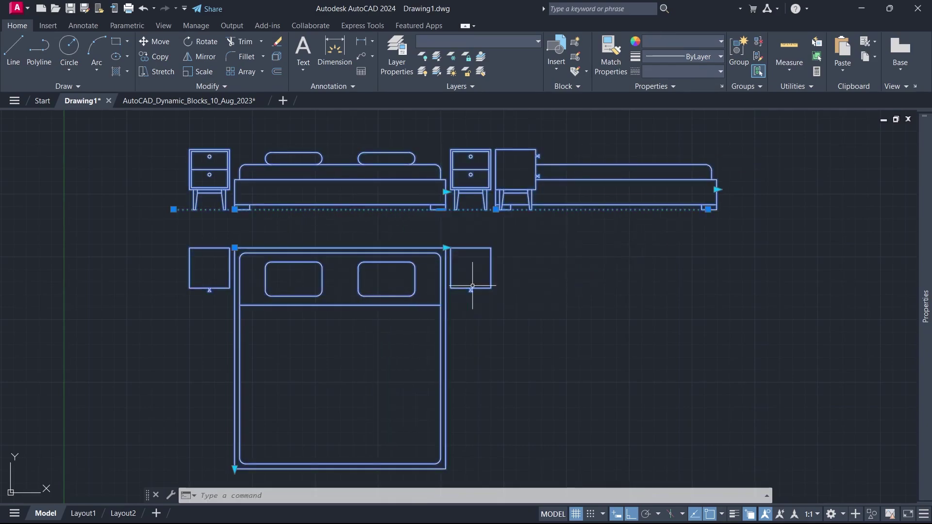
{"action": "type", "text": "u"}
{"action": "key", "text": "Return"}
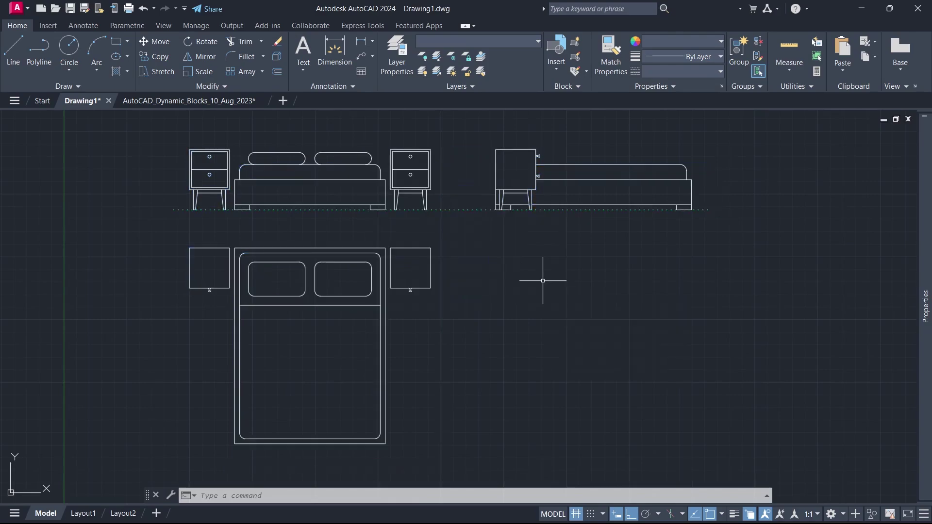